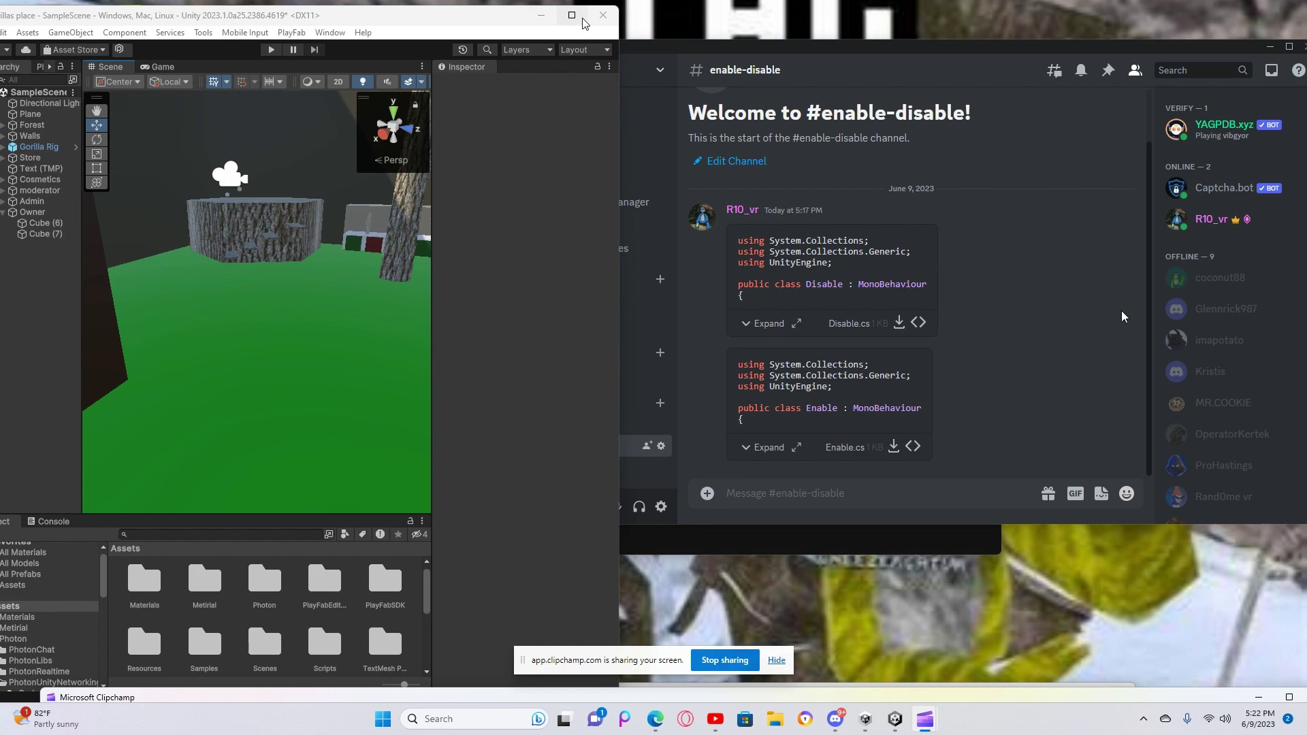
Step: Enlarge the Unity editor, bring the display stands into view and expand the moderator and Admin groups in the hierarchy
{"action": "left_click", "coordinate": [570, 15]}
{"action": "key", "text": "w"}
{"action": "right_click_drag", "start_coordinate": [642, 245], "coordinate": [489, 295]}
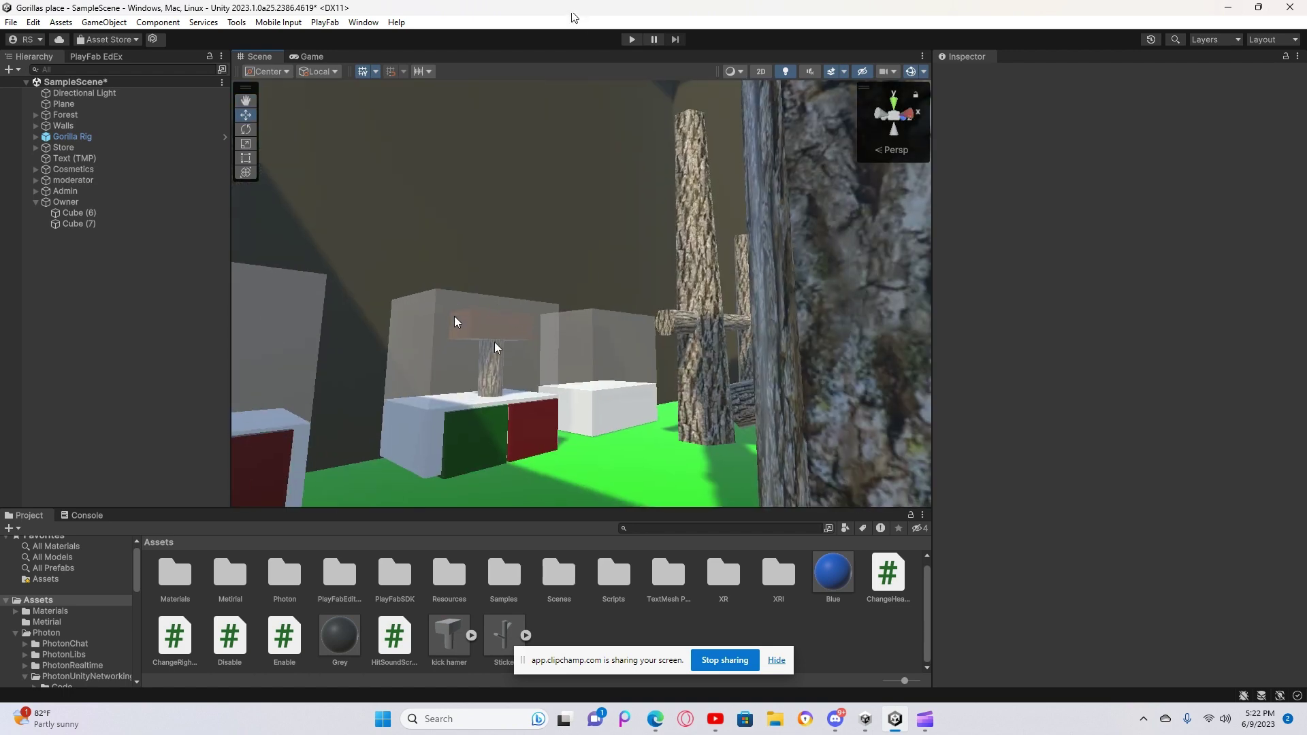
{"action": "left_click", "coordinate": [36, 192]}
{"action": "left_click", "coordinate": [35, 180]}
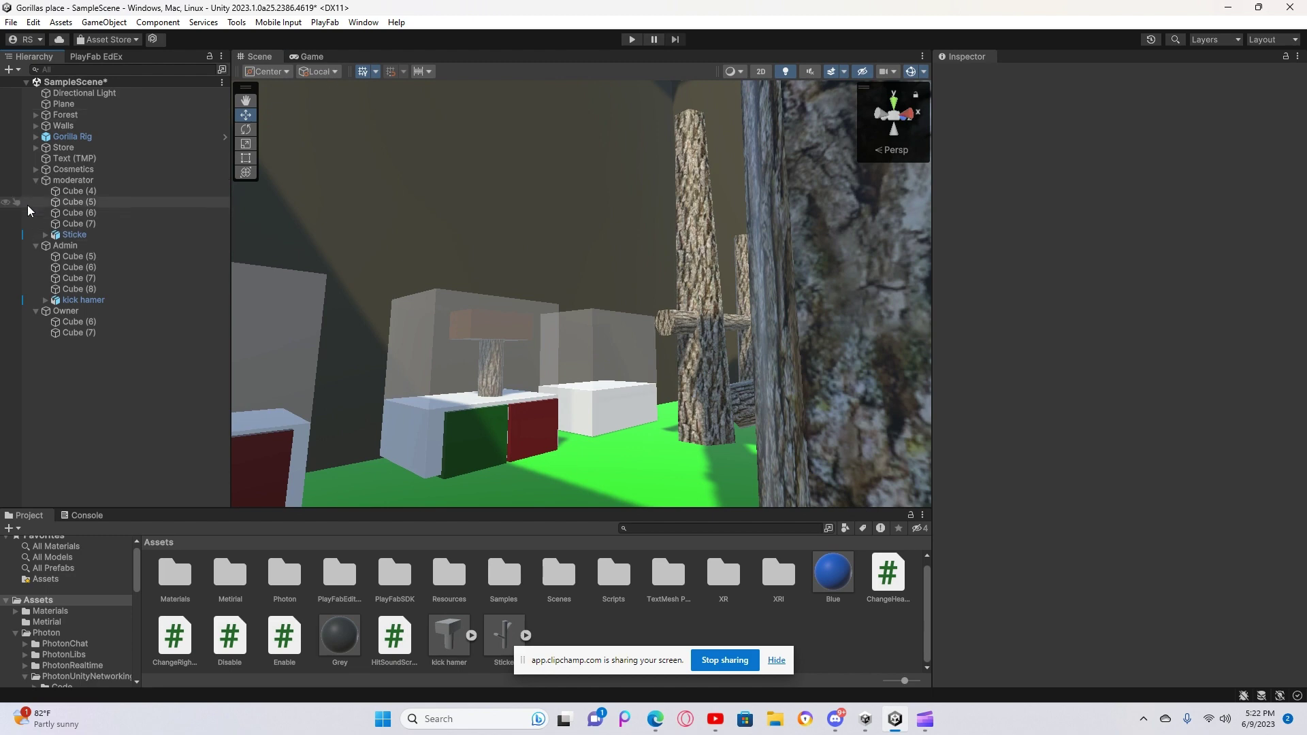
Step: Frame the moderator object in the scene and toggle it inactive and active to check which stand it controls
{"action": "left_click", "coordinate": [72, 181]}
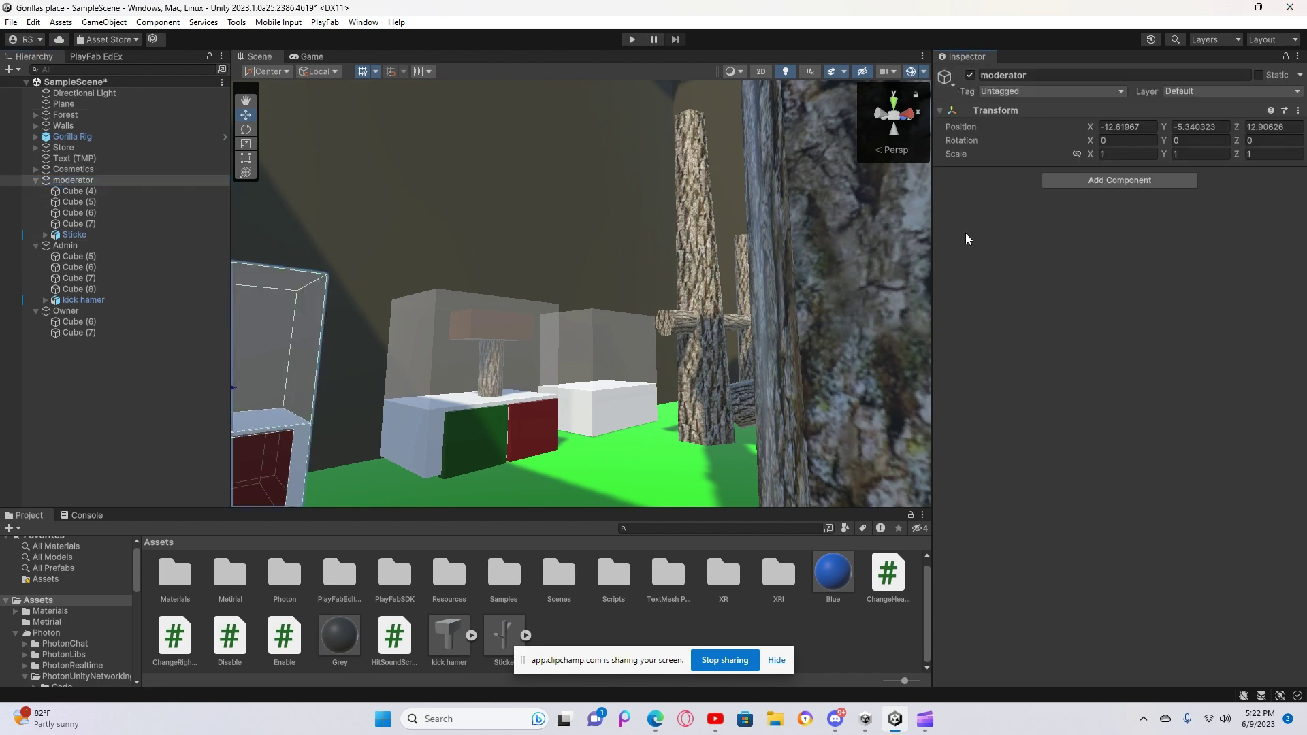
{"action": "key", "text": "f"}
{"action": "left_click", "coordinate": [969, 75]}
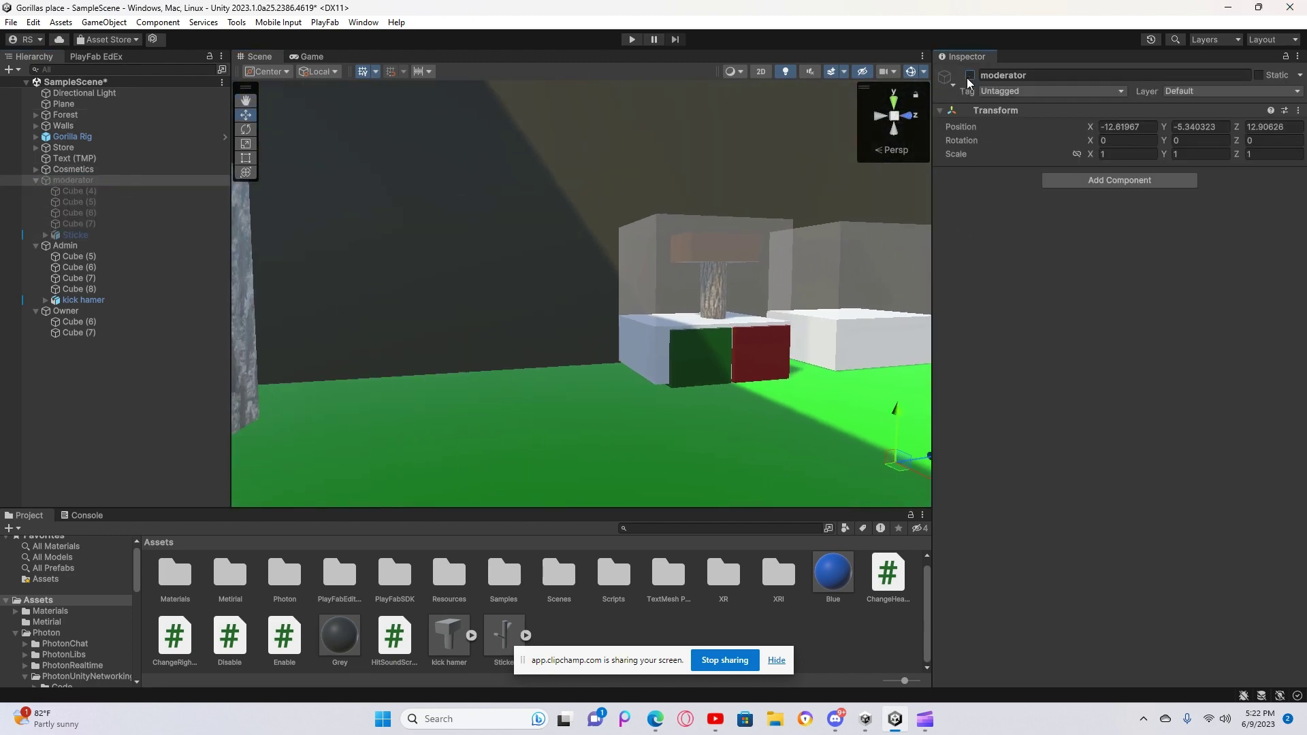
{"action": "left_click", "coordinate": [970, 75]}
{"action": "left_click", "coordinate": [969, 75]}
{"action": "left_click", "coordinate": [969, 76]}
{"action": "left_click", "coordinate": [969, 75]}
{"action": "left_click", "coordinate": [969, 76]}
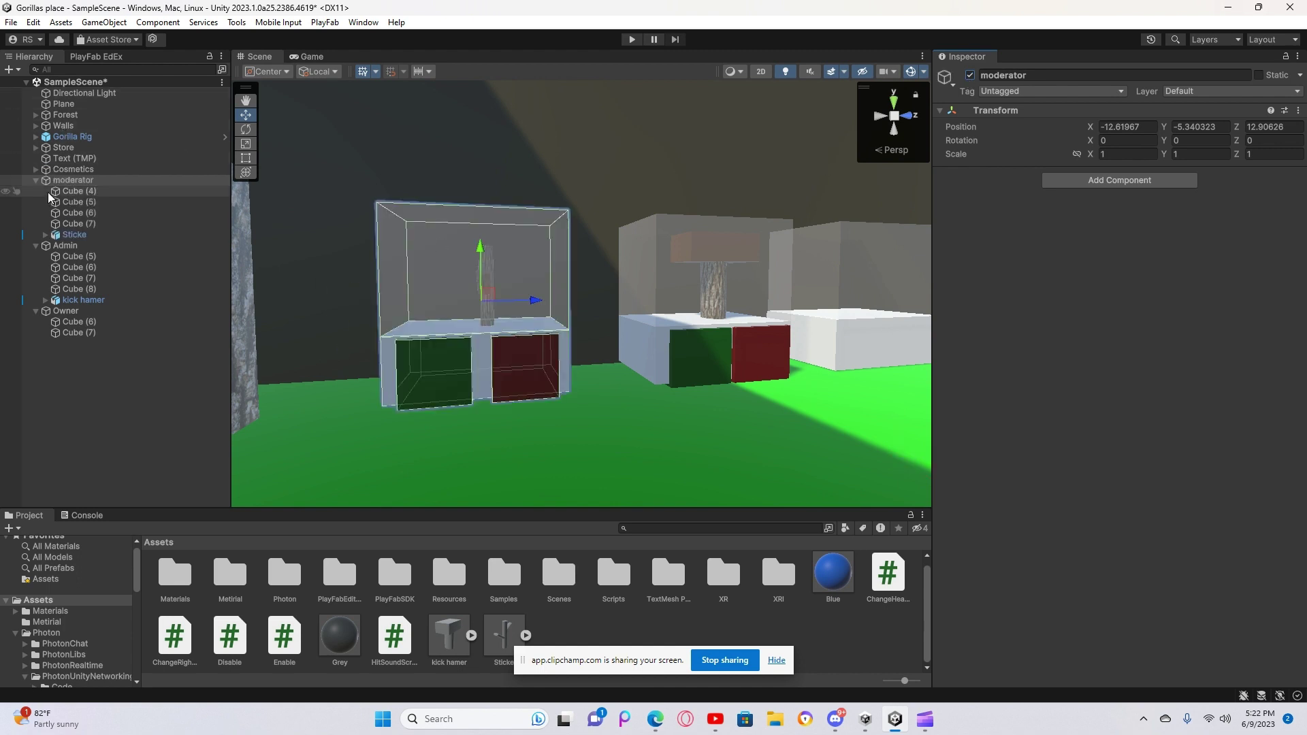
Step: Toggle the Admin object inactive and active to check its stand, leaving it active and deselected
{"action": "left_click", "coordinate": [95, 246]}
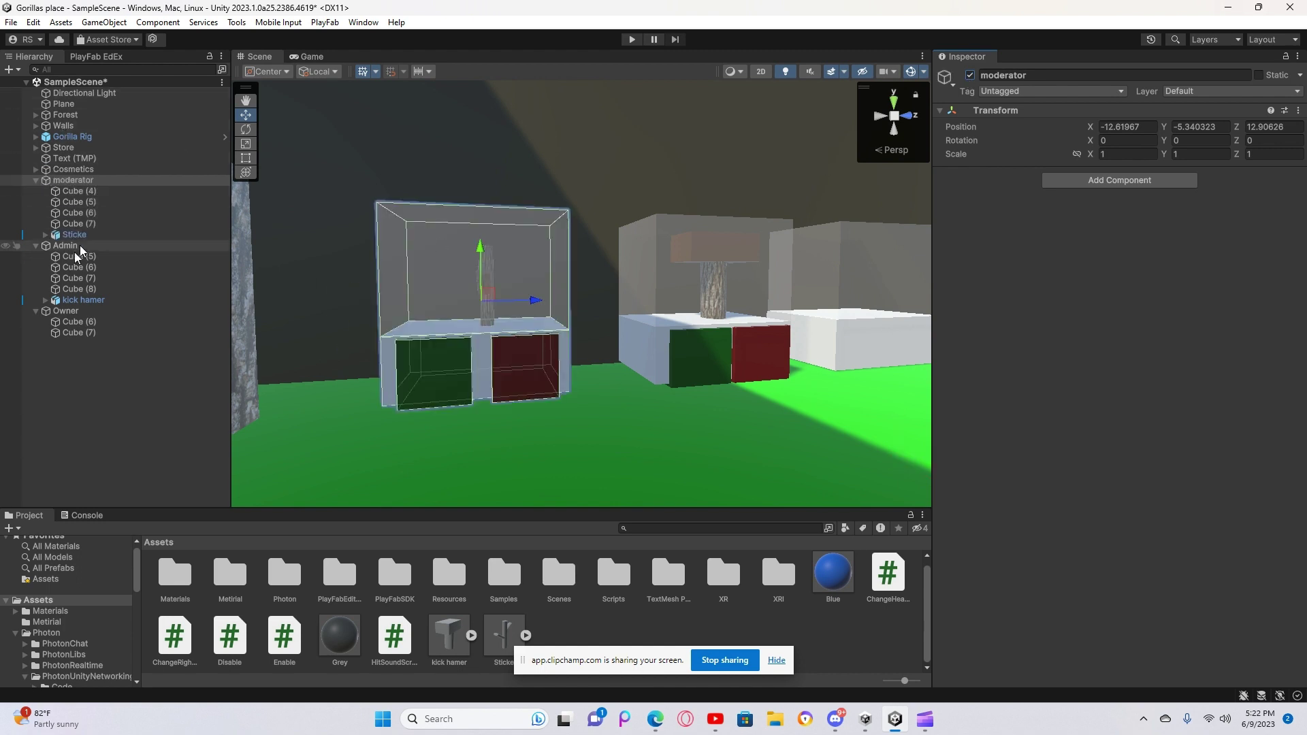
{"action": "left_click", "coordinate": [970, 75]}
{"action": "left_click", "coordinate": [969, 75]}
{"action": "left_click", "coordinate": [969, 75]}
{"action": "left_click", "coordinate": [969, 75]}
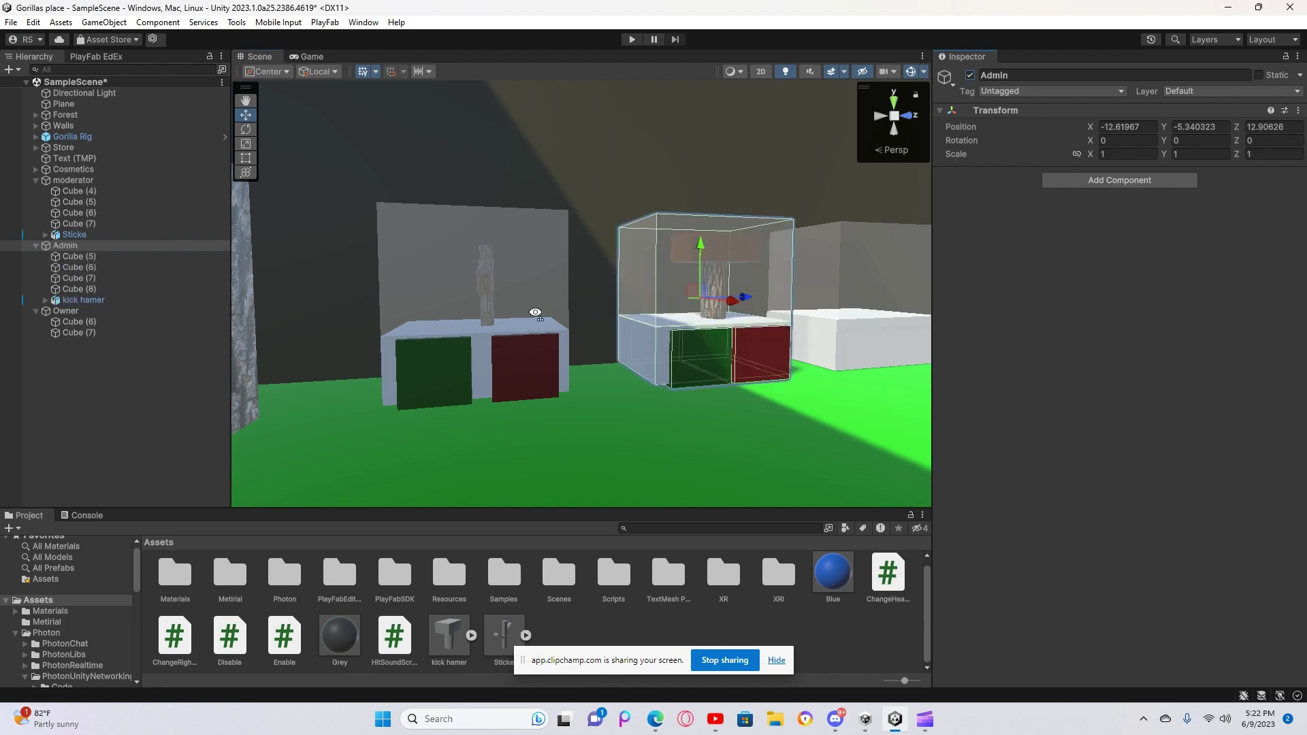
{"action": "right_click_drag", "start_coordinate": [354, 361], "coordinate": [246, 383]}
{"action": "left_click", "coordinate": [135, 382]}
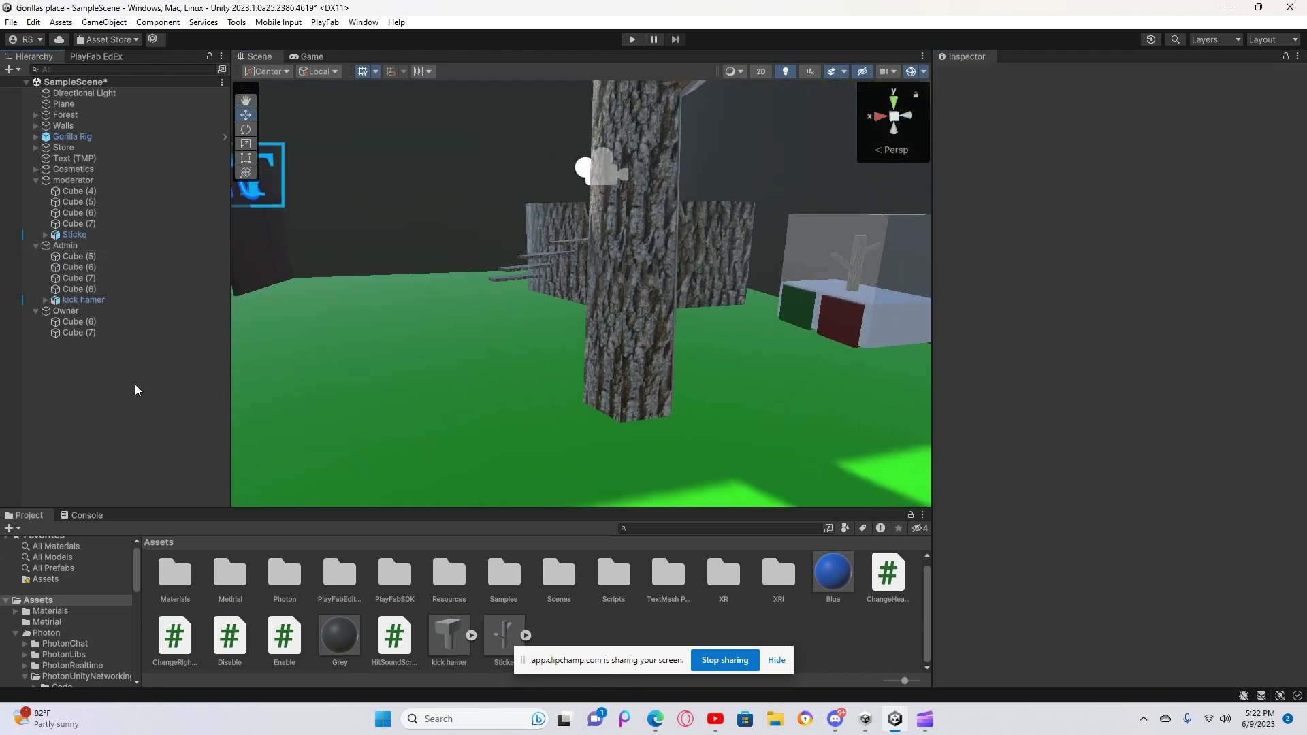
Step: Move the Unity window off the desktop shortcuts, switch to Blender and dismiss its splash screen
{"action": "left_click", "coordinate": [1258, 8]}
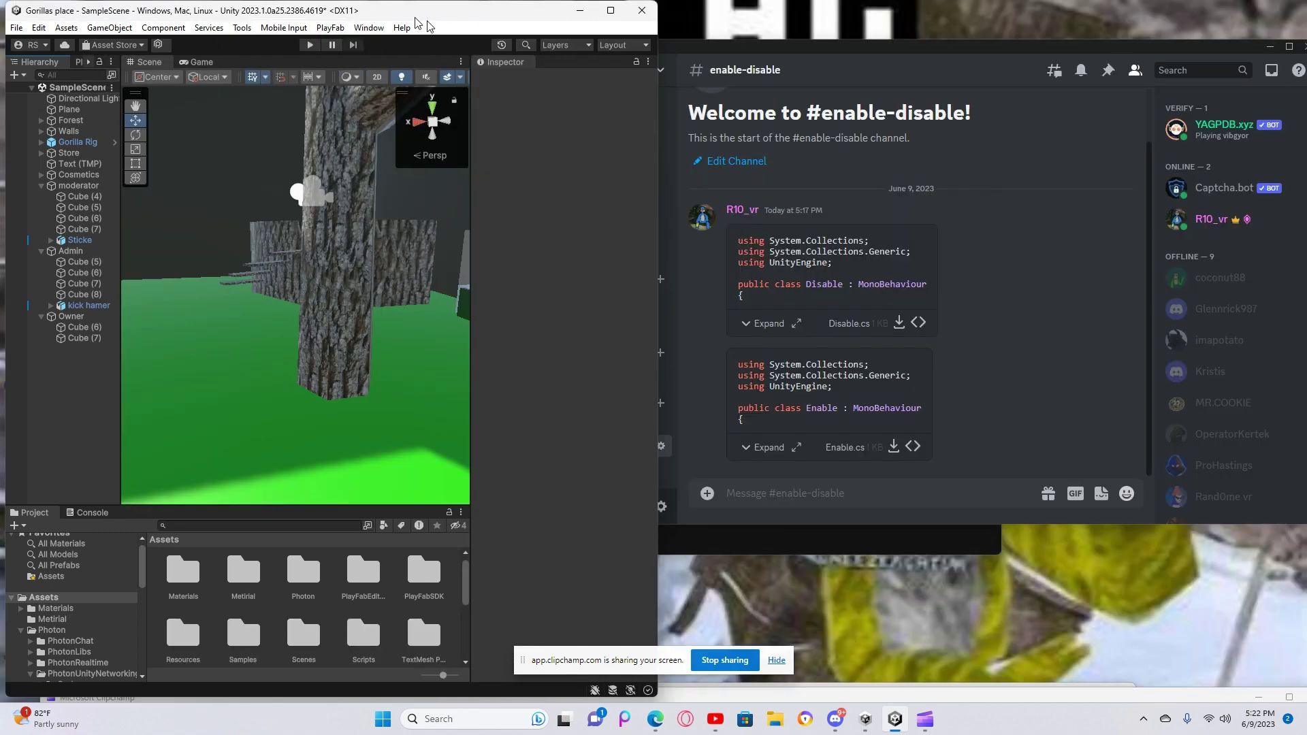
{"action": "left_click_drag", "start_coordinate": [417, 18], "coordinate": [741, 20]}
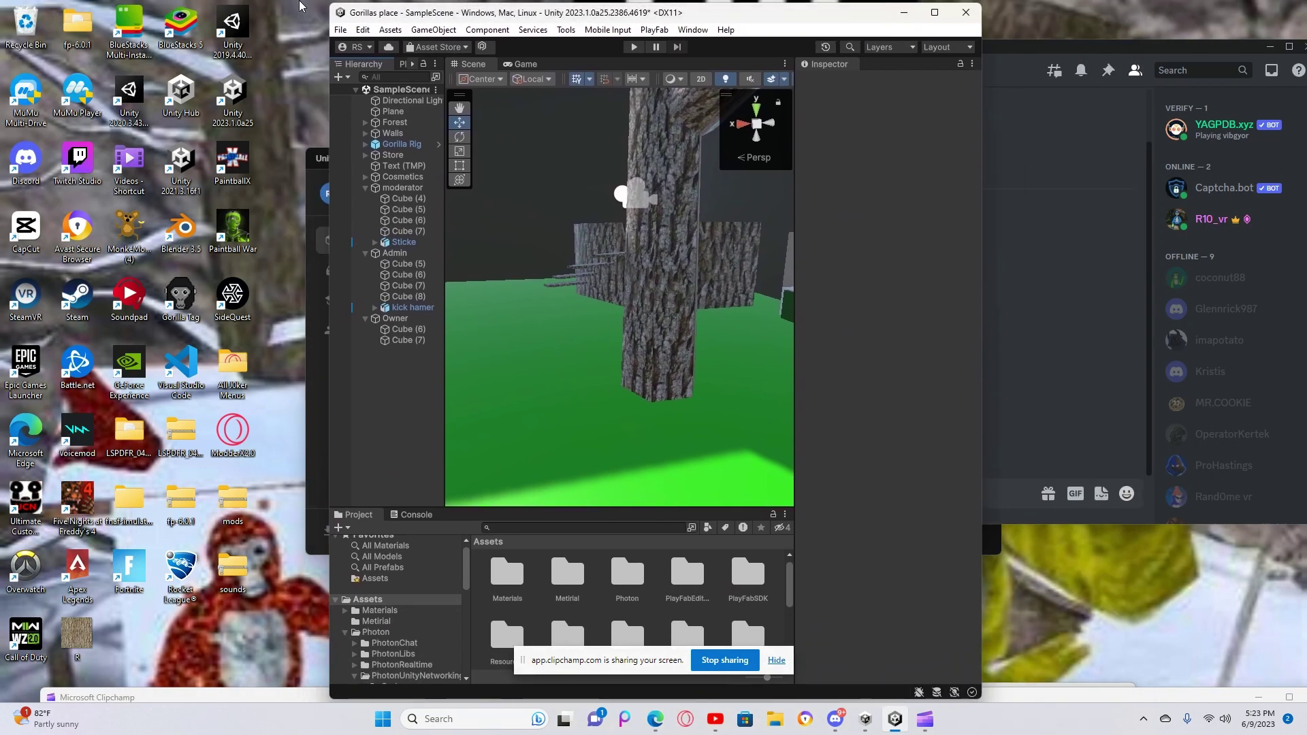
{"action": "left_click", "coordinate": [182, 235]}
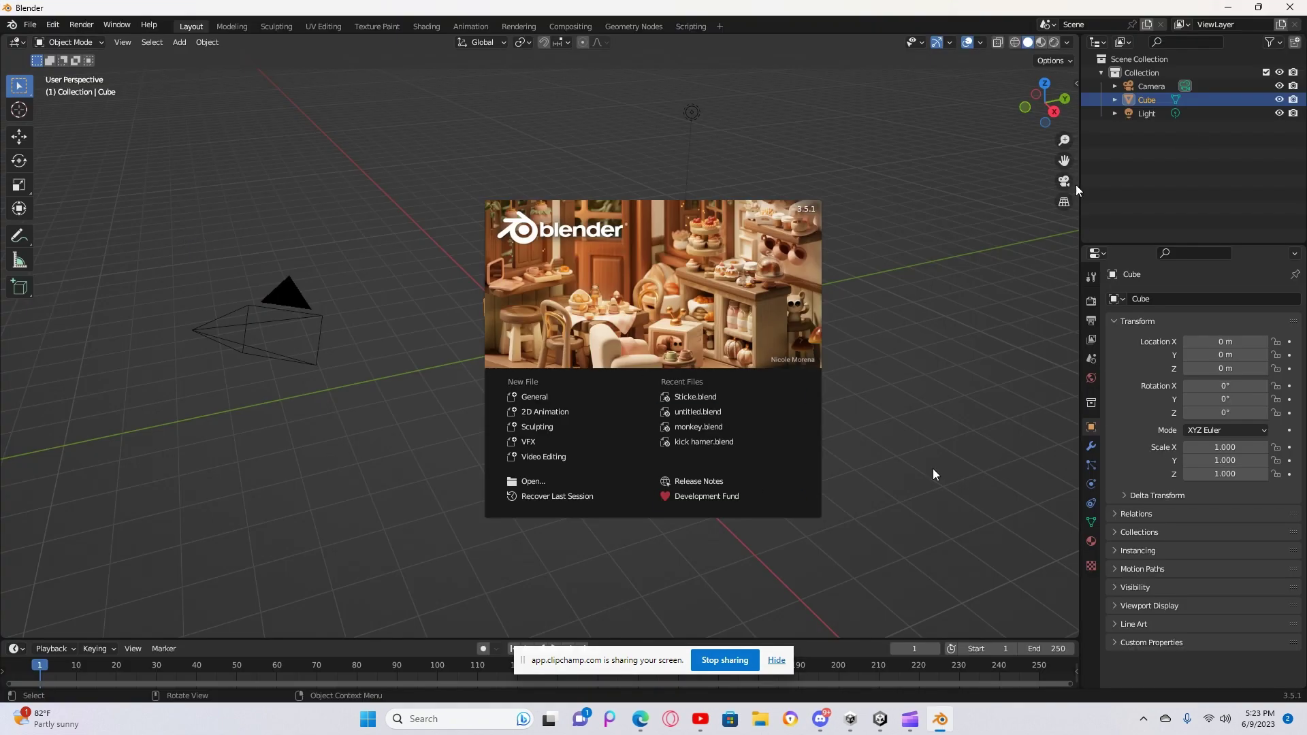
{"action": "left_click", "coordinate": [855, 208]}
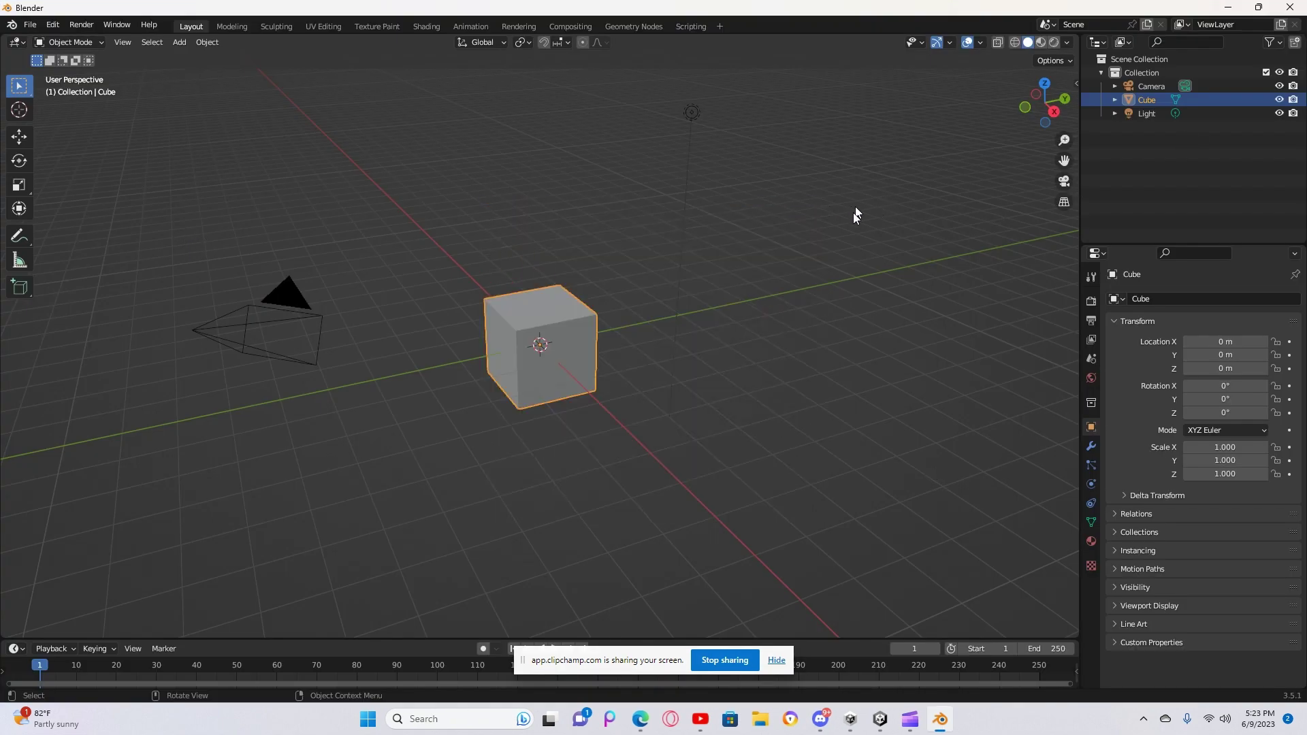
Step: Delete the default light, camera and cube from the Blender scene
{"action": "right_click", "coordinate": [1162, 113]}
{"action": "left_click", "coordinate": [1117, 143]}
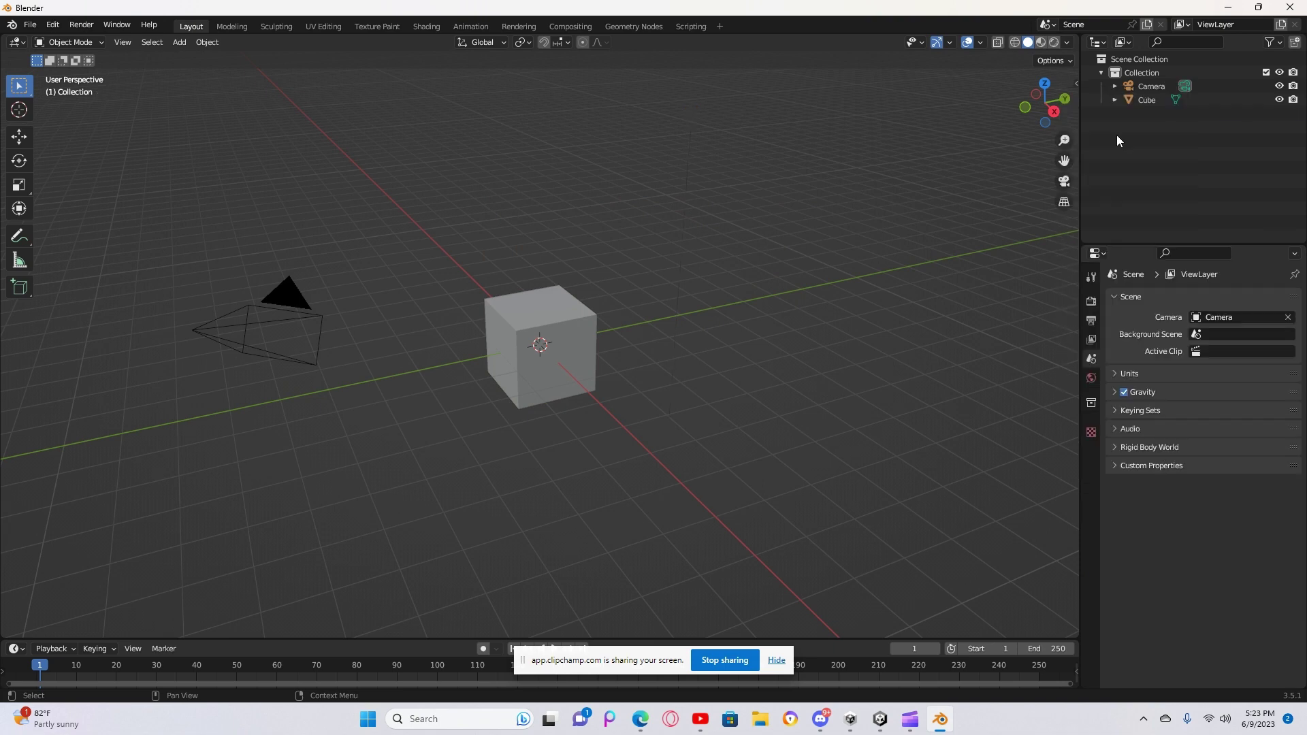
{"action": "left_click", "coordinate": [1140, 88]}
{"action": "left_click", "coordinate": [1141, 100]}
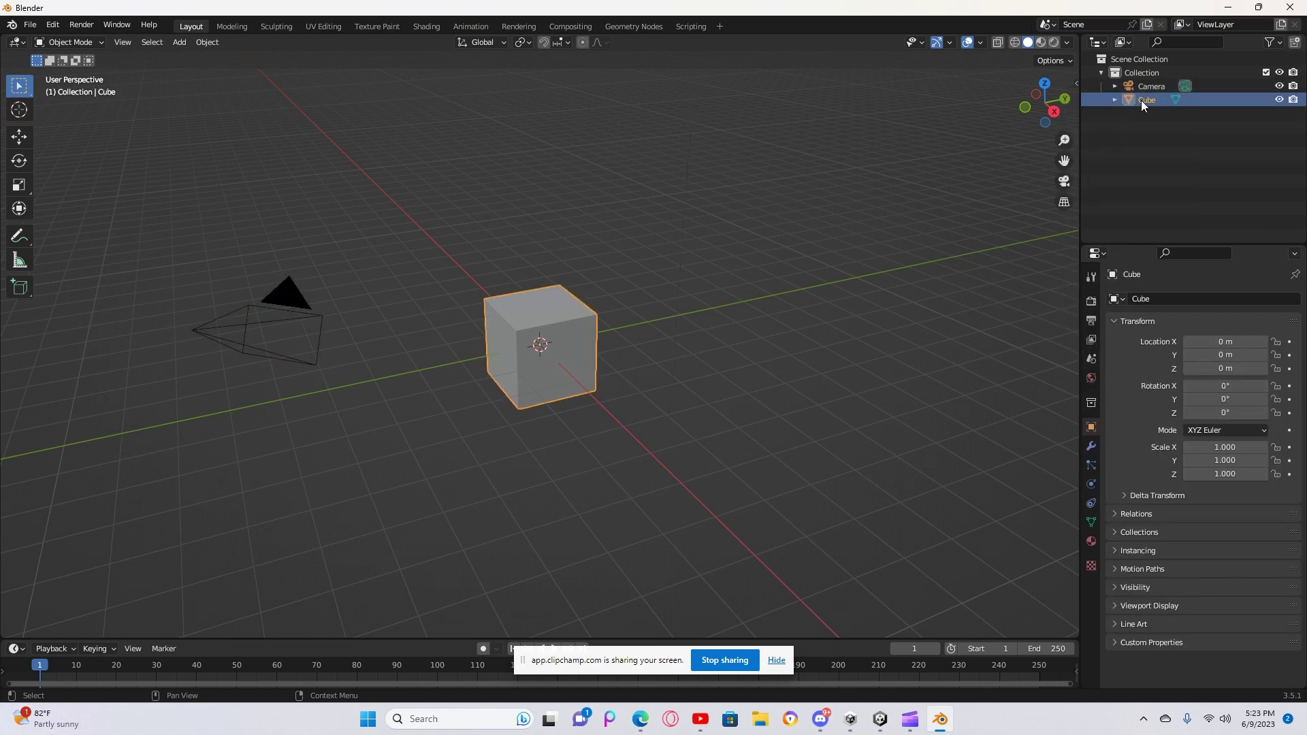
{"action": "left_click", "coordinate": [1160, 88], "text": "ctrl"}
{"action": "right_click", "coordinate": [1162, 101]}
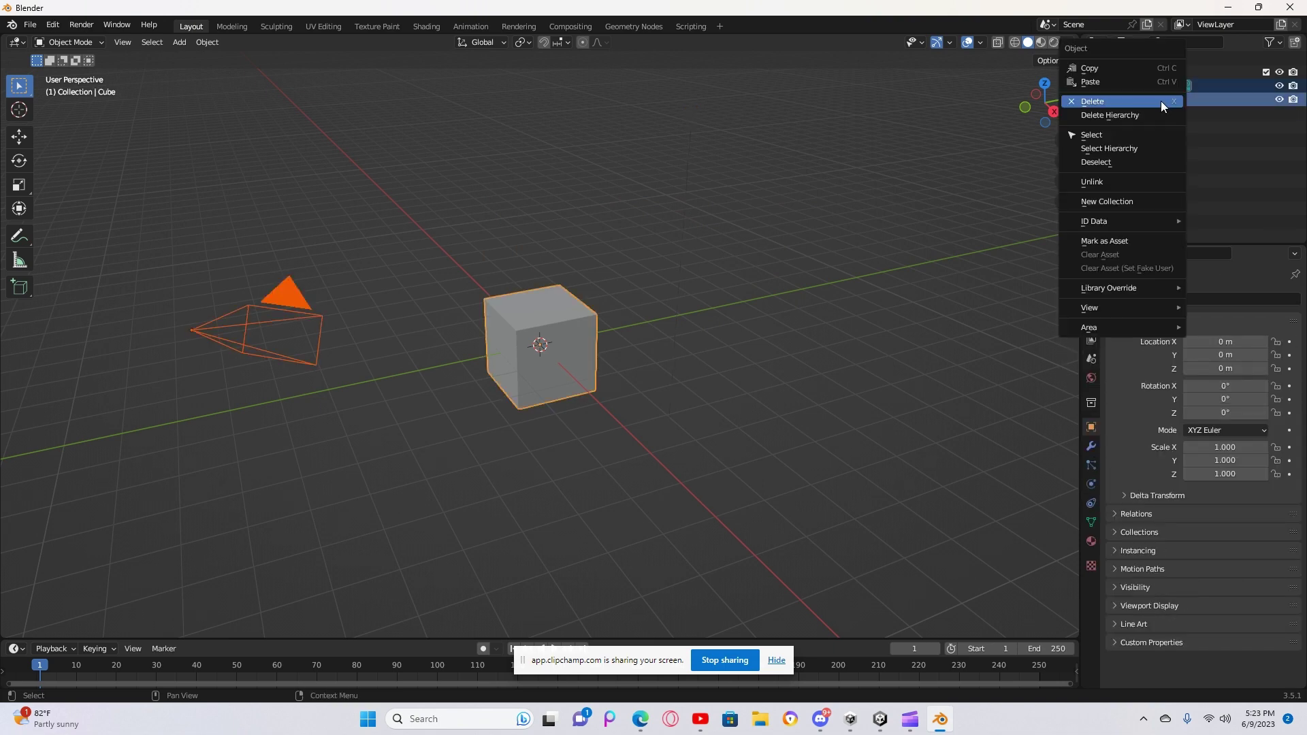
{"action": "left_click", "coordinate": [1118, 102]}
{"action": "right_click", "coordinate": [577, 346]}
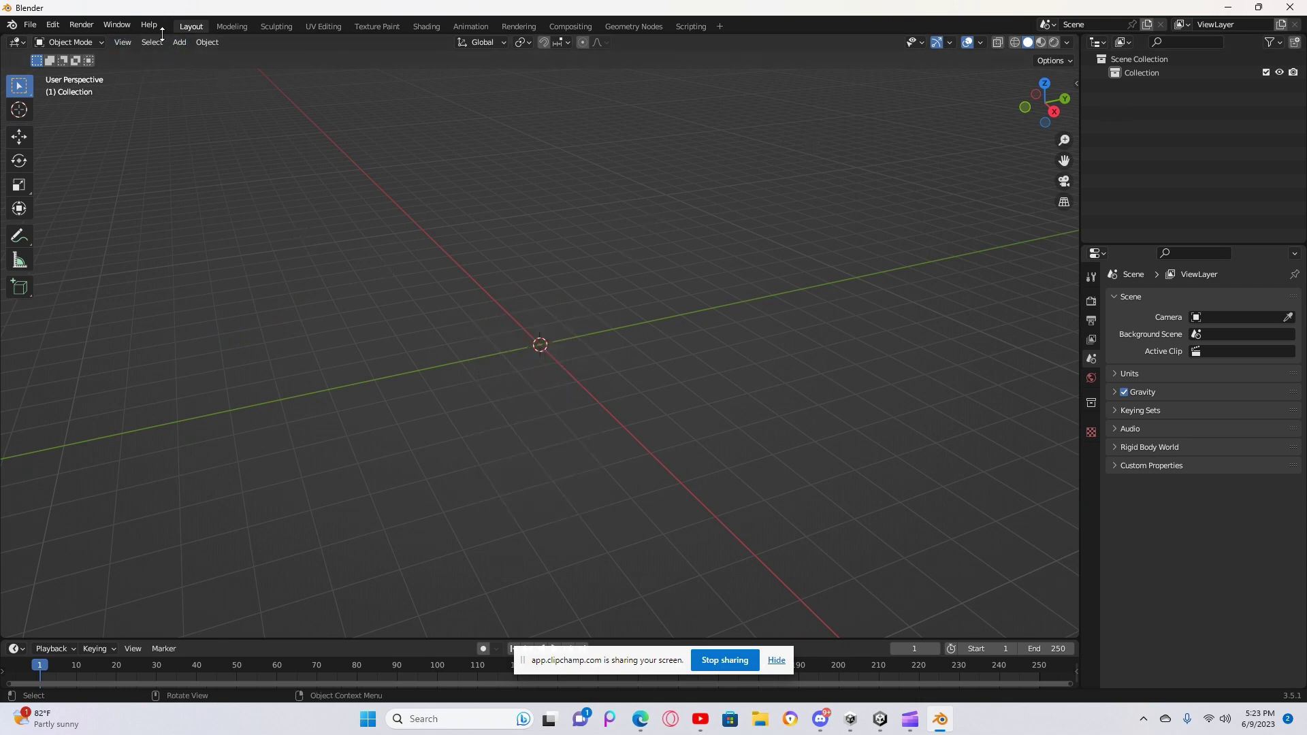
Step: Add a cylinder mesh at the origin of the empty scene
{"action": "left_click", "coordinate": [180, 47]}
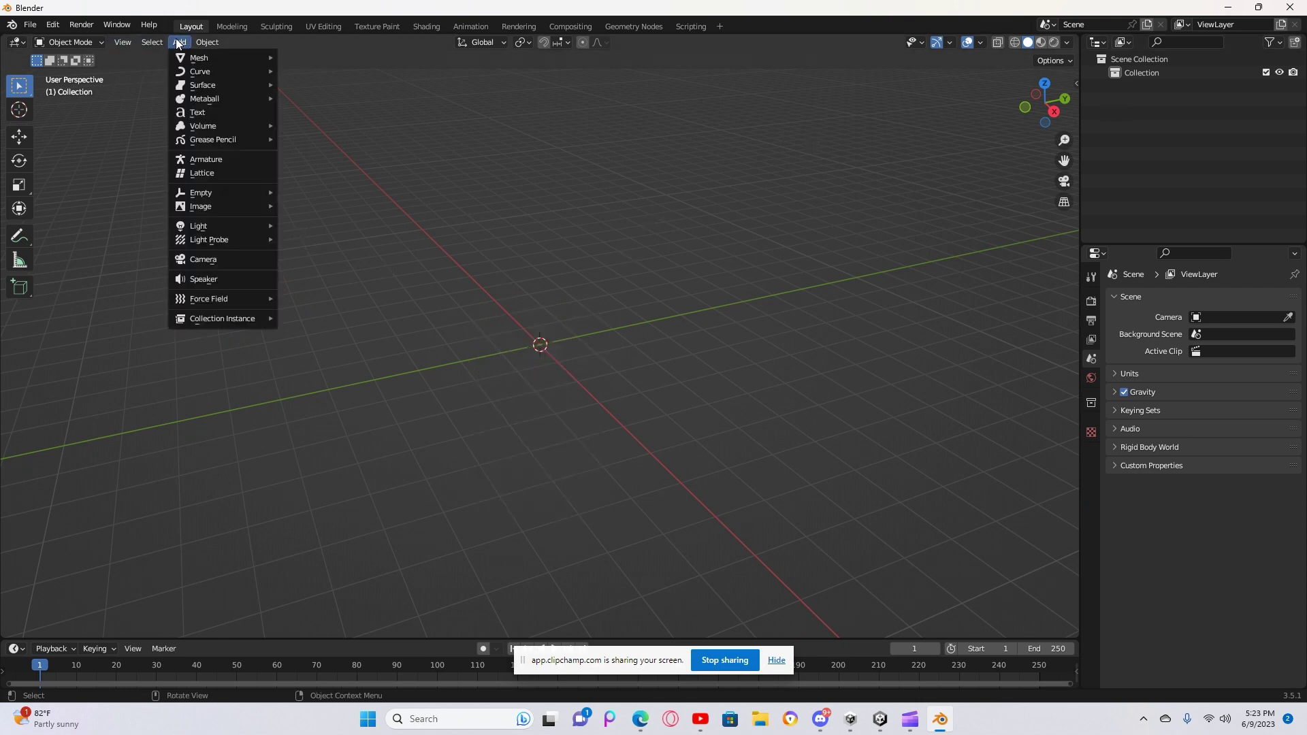
{"action": "left_click", "coordinate": [182, 47]}
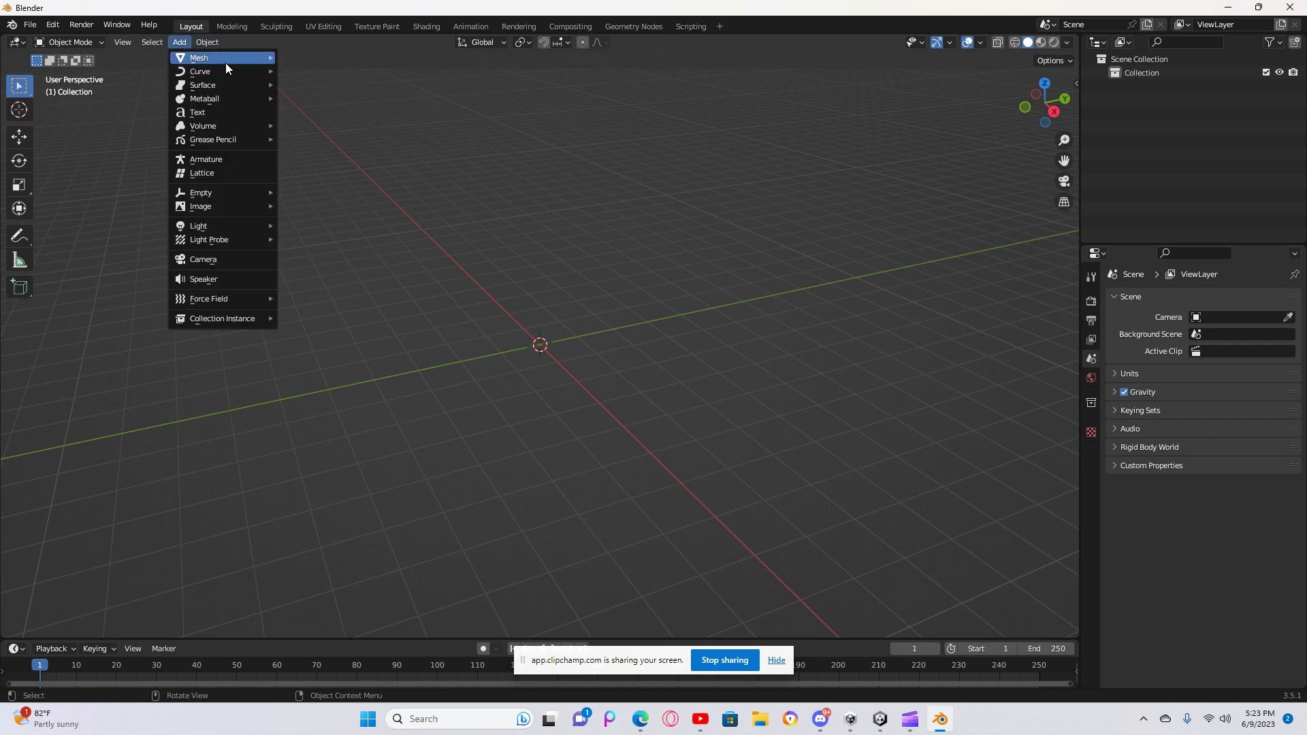
{"action": "mouse_move", "coordinate": [226, 61]}
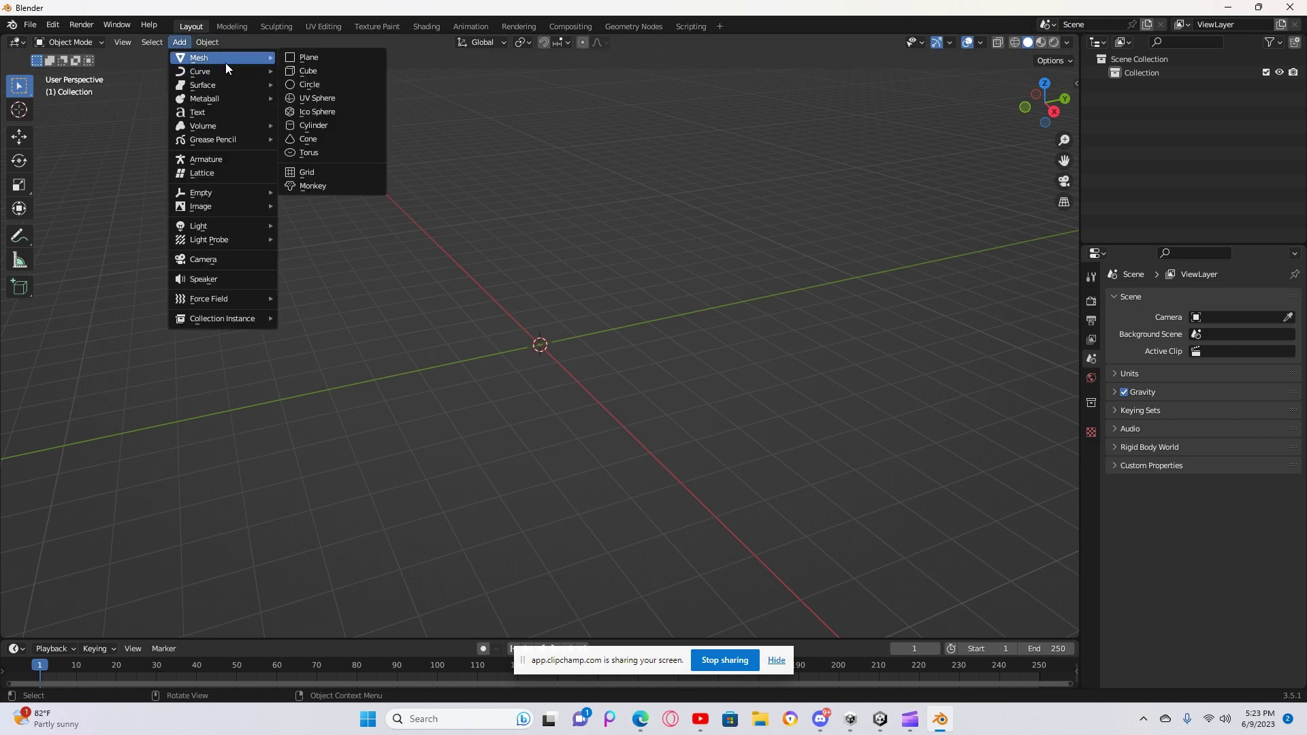
{"action": "left_click", "coordinate": [314, 125]}
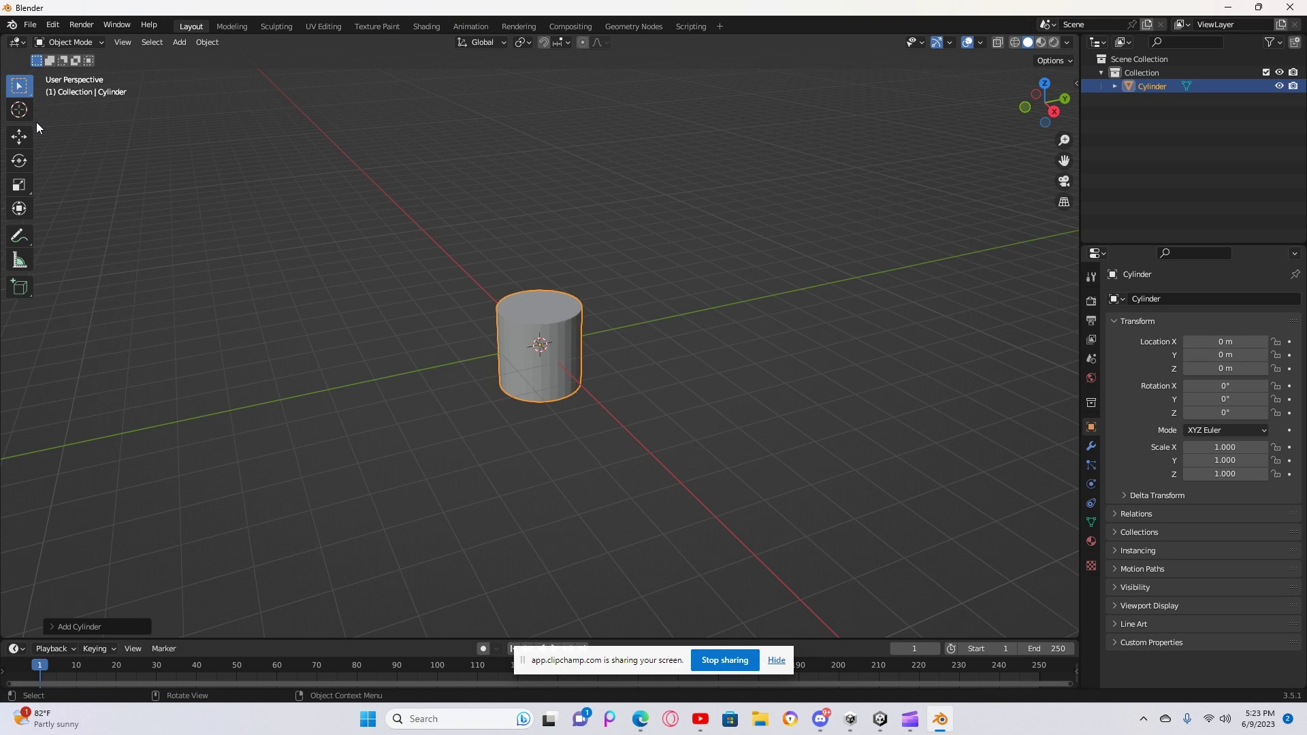
Step: Scale the cylinder to about 0.48 × 0.59 × 1.69 and raise it to about 1.54 m on Z
{"action": "left_click", "coordinate": [19, 185]}
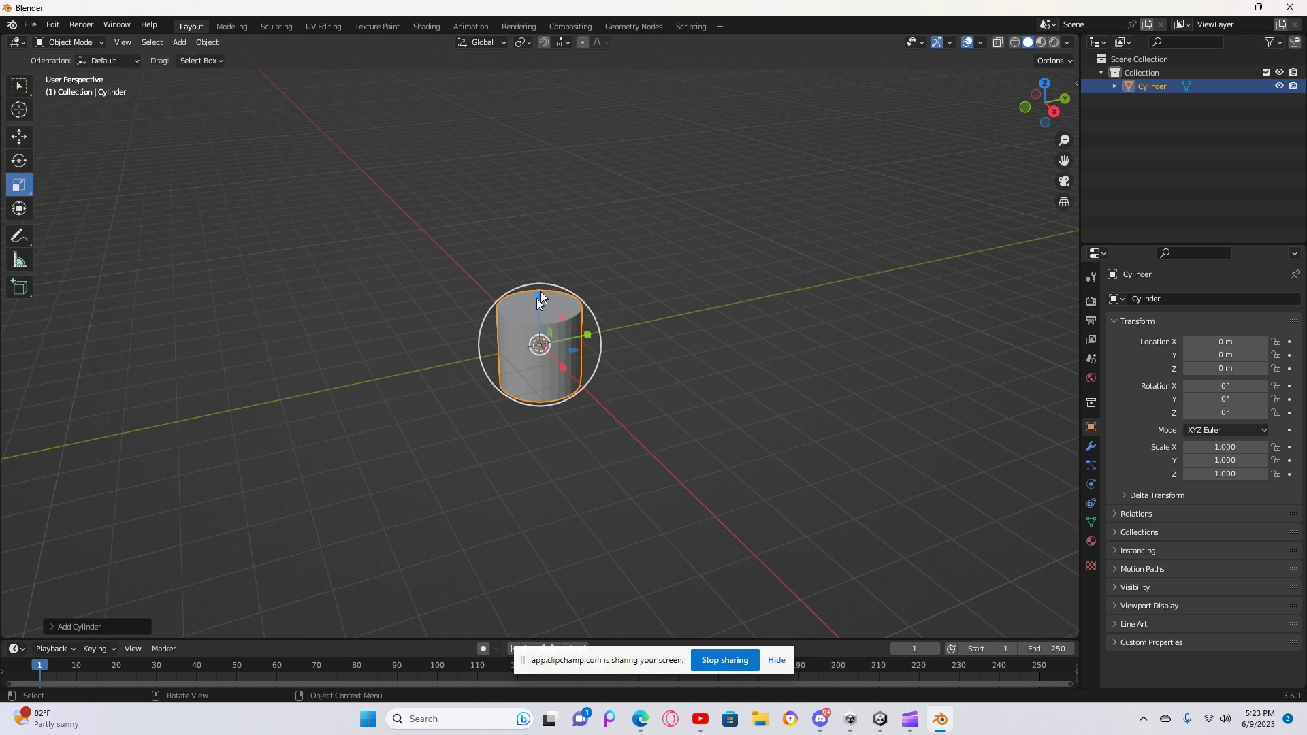
{"action": "left_click_drag", "start_coordinate": [540, 296], "coordinate": [541, 236]}
{"action": "mouse_move", "coordinate": [562, 365]}
{"action": "left_mouse_down"}
{"action": "mouse_move", "coordinate": [549, 358]}
{"action": "mouse_move", "coordinate": [582, 335]}
{"action": "mouse_move", "coordinate": [556, 359]}
{"action": "left_mouse_up"}
{"action": "left_click_drag", "start_coordinate": [538, 297], "coordinate": [538, 261]}
{"action": "left_click", "coordinate": [15, 143]}
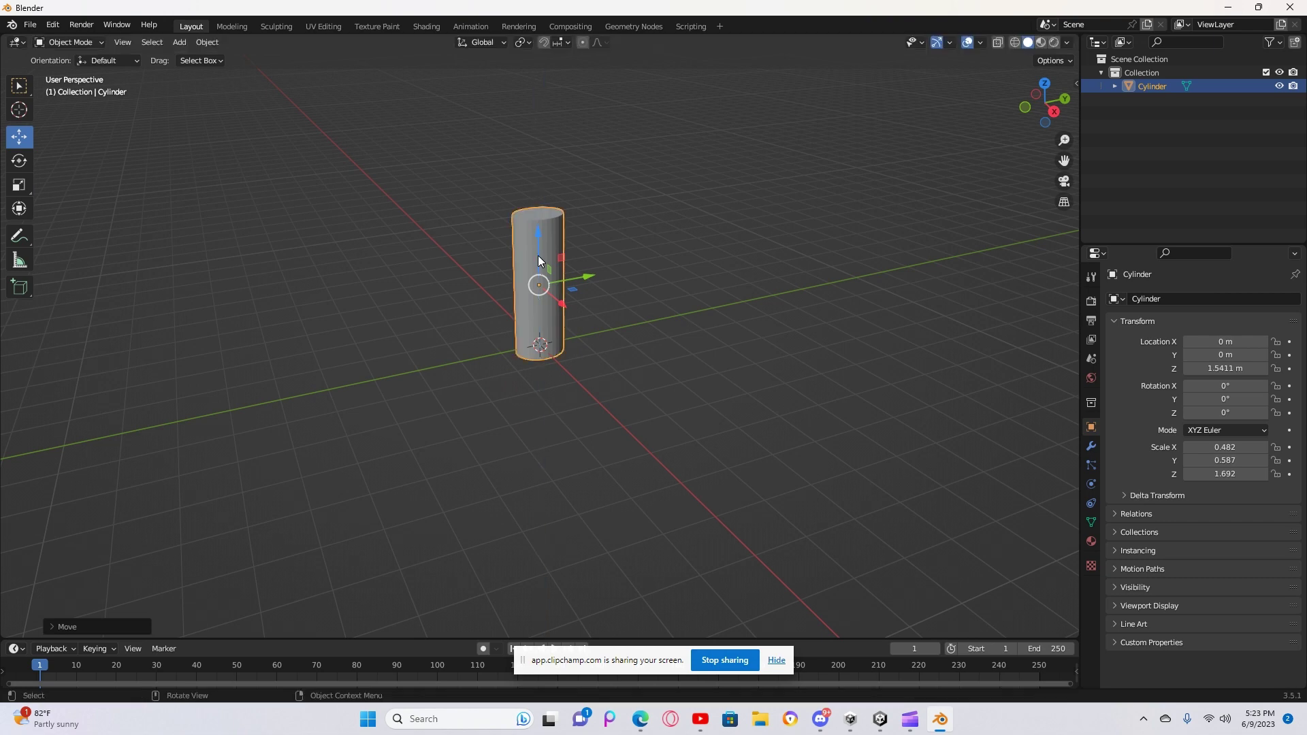
Step: Shrink the cylinder to about 0.37 × 0.47 × 1.25 and place its base on the ground at about Z 1.23 m
{"action": "left_click", "coordinate": [19, 184]}
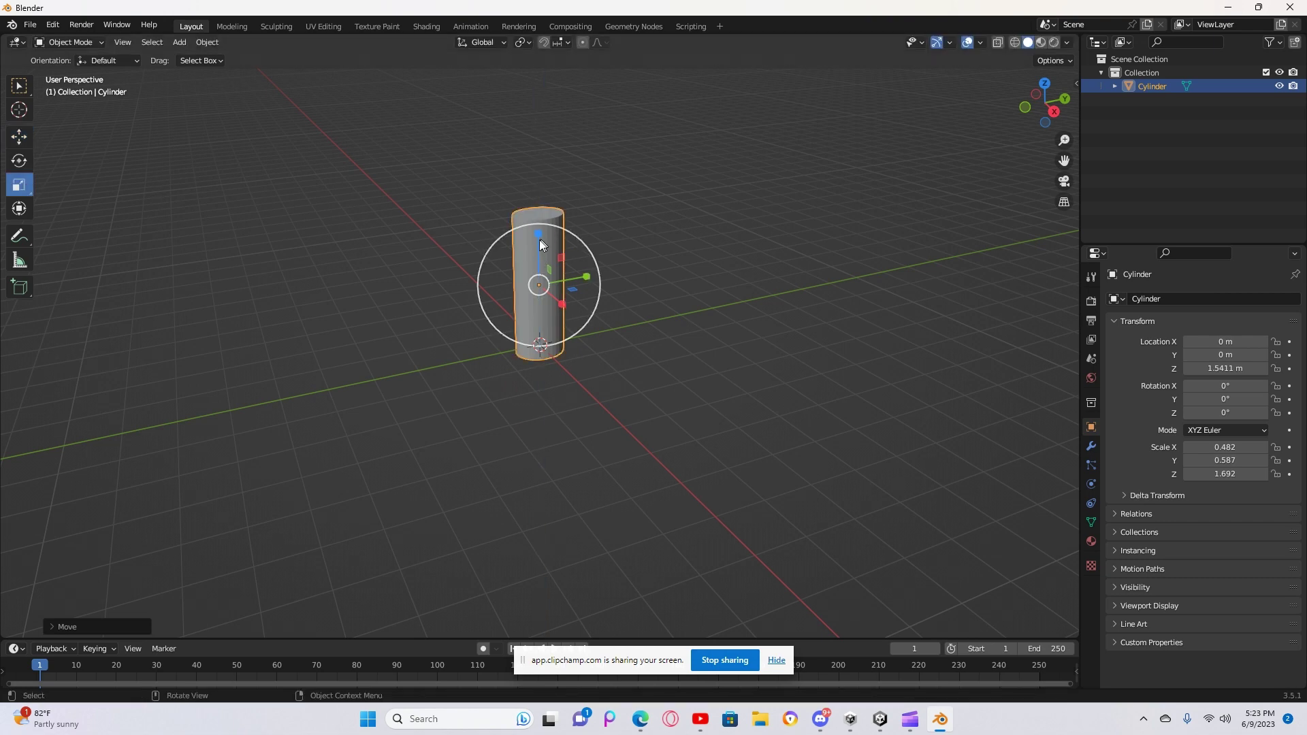
{"action": "left_click_drag", "start_coordinate": [537, 242], "coordinate": [575, 279]}
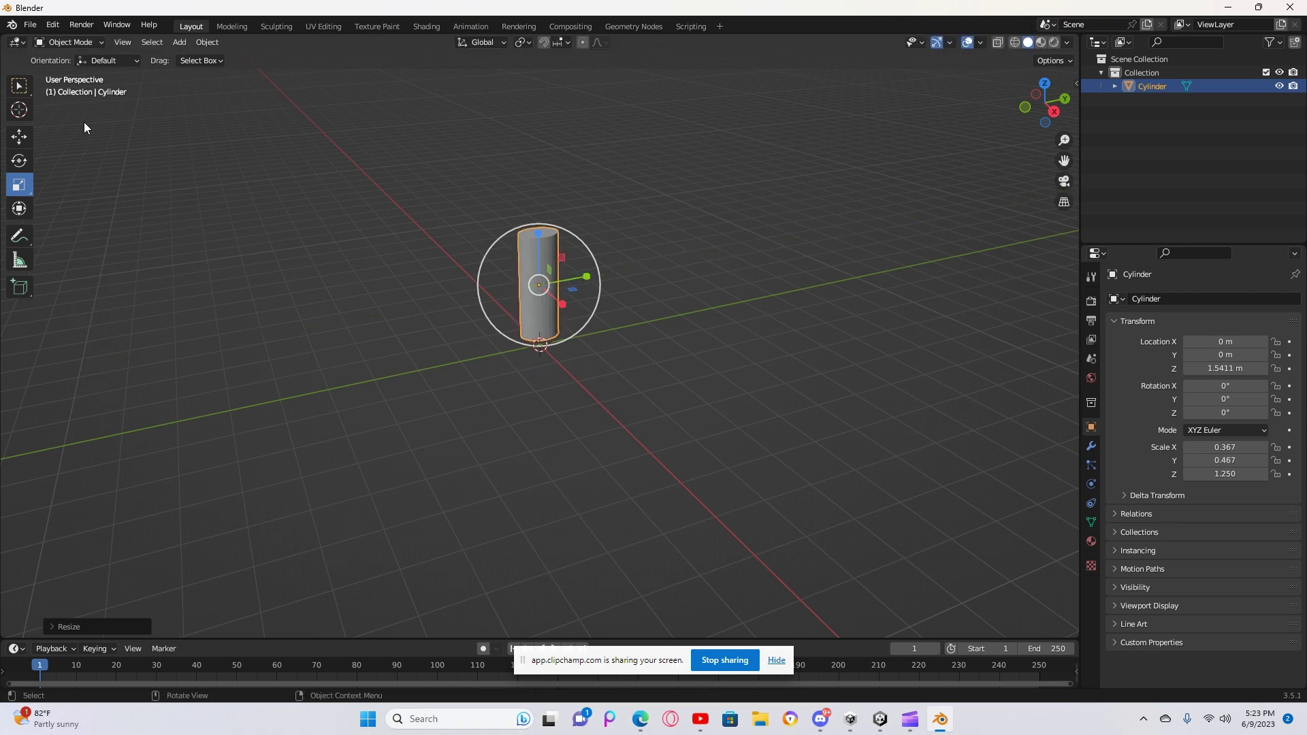
{"action": "left_click", "coordinate": [21, 140]}
{"action": "left_click_drag", "start_coordinate": [533, 230], "coordinate": [533, 257]}
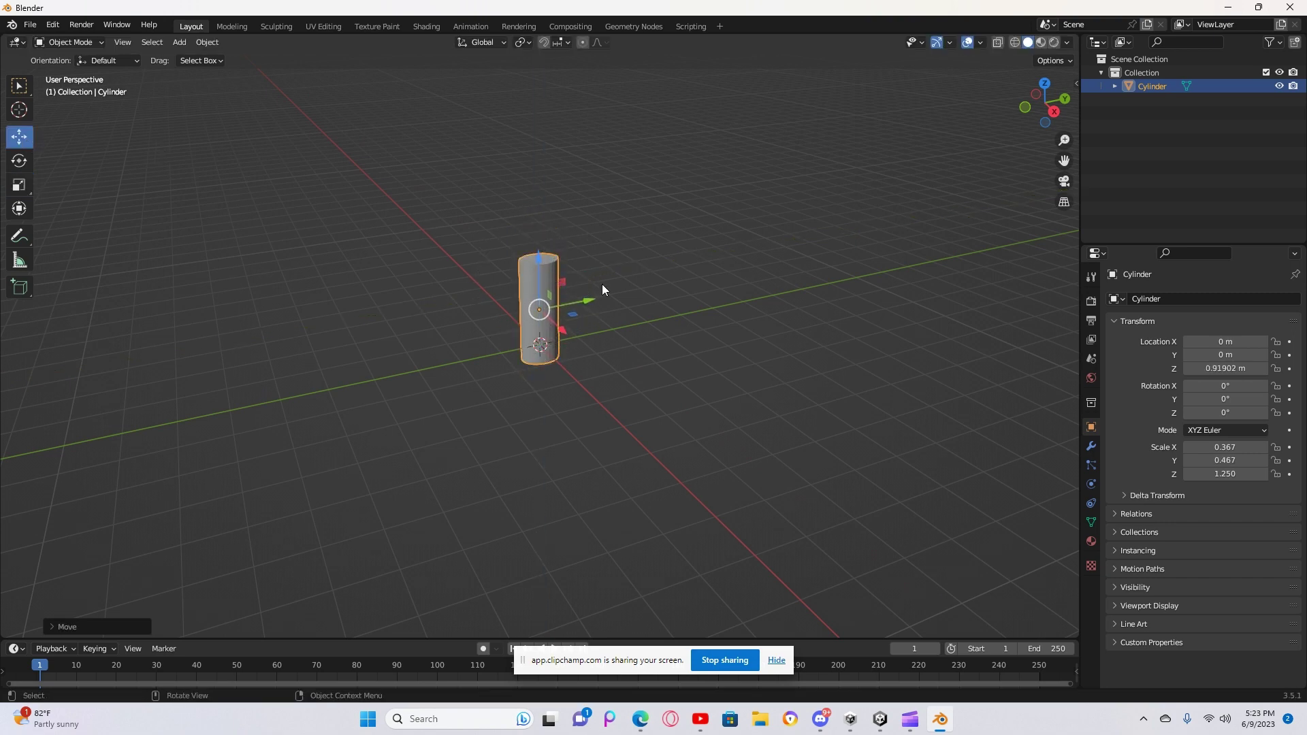
{"action": "left_click", "coordinate": [1054, 107]}
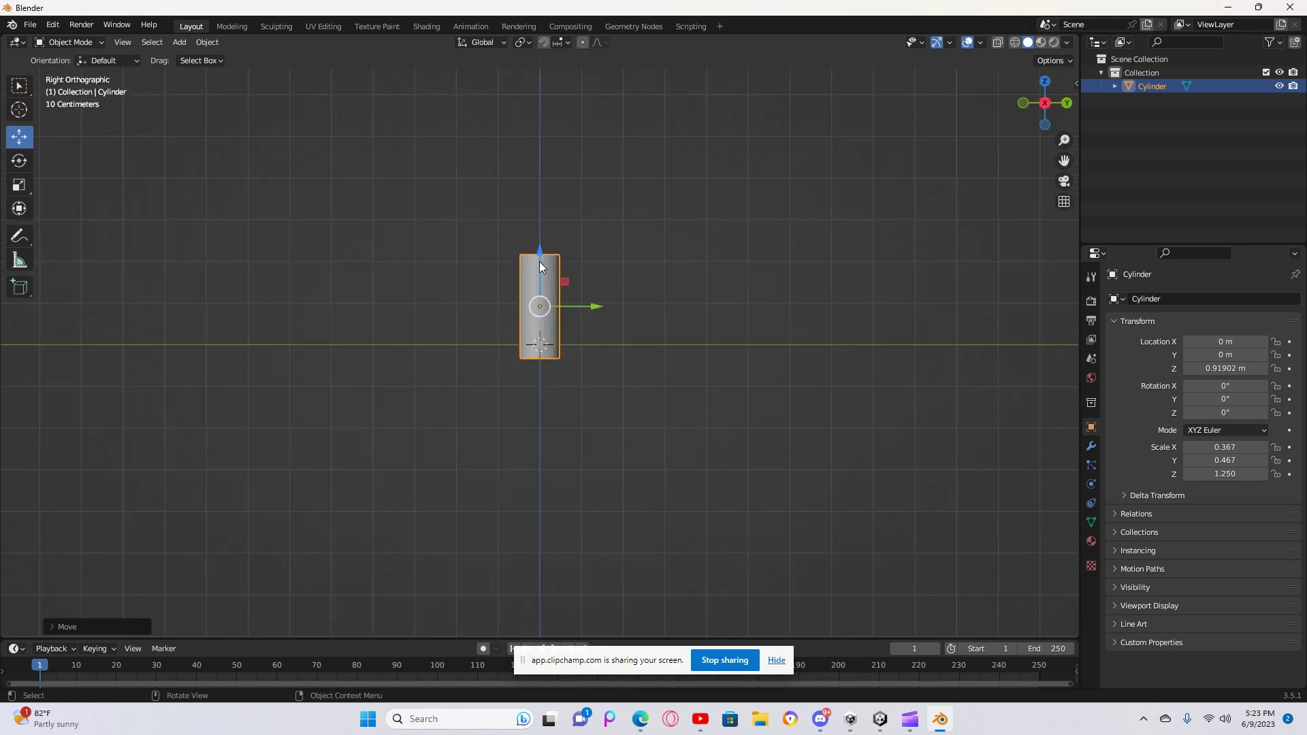
{"action": "left_click_drag", "start_coordinate": [539, 262], "coordinate": [539, 248]}
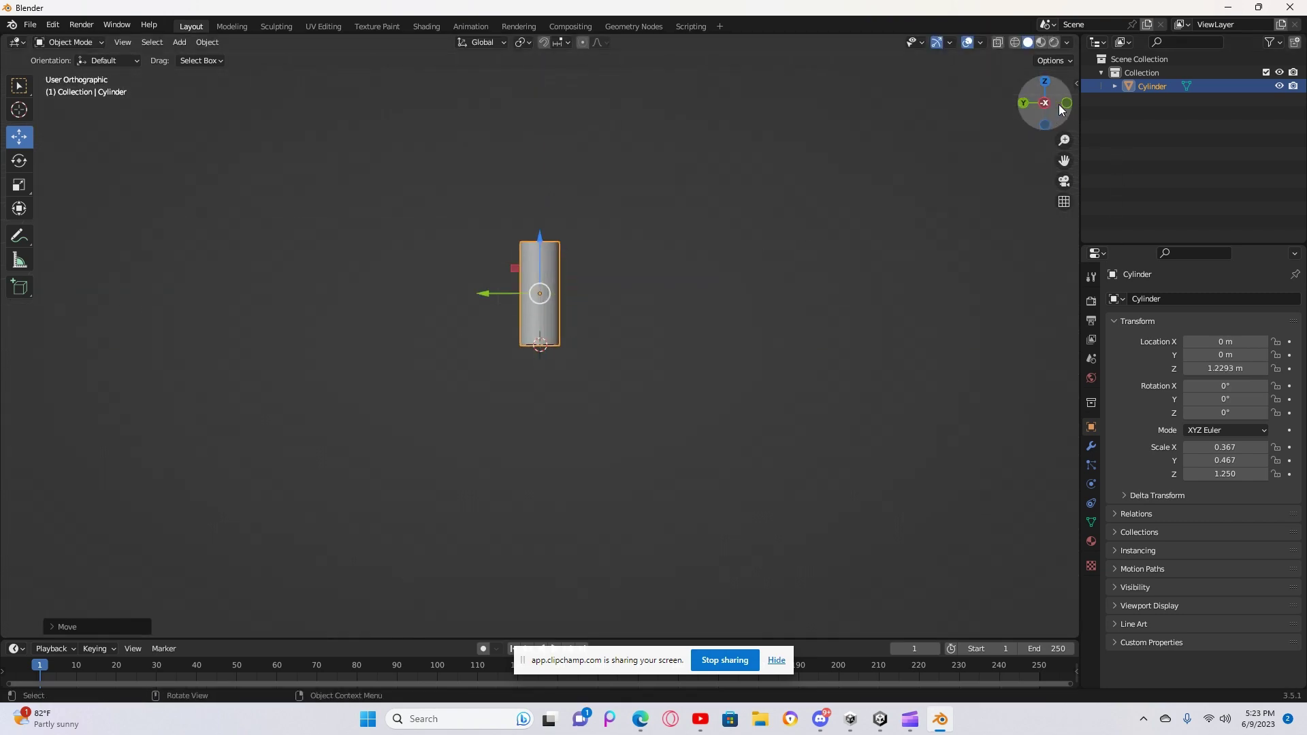
Step: Narrow the cylinder along Y to a scale of about 0.42 in top view, making it rounder
{"action": "left_click", "coordinate": [1044, 81]}
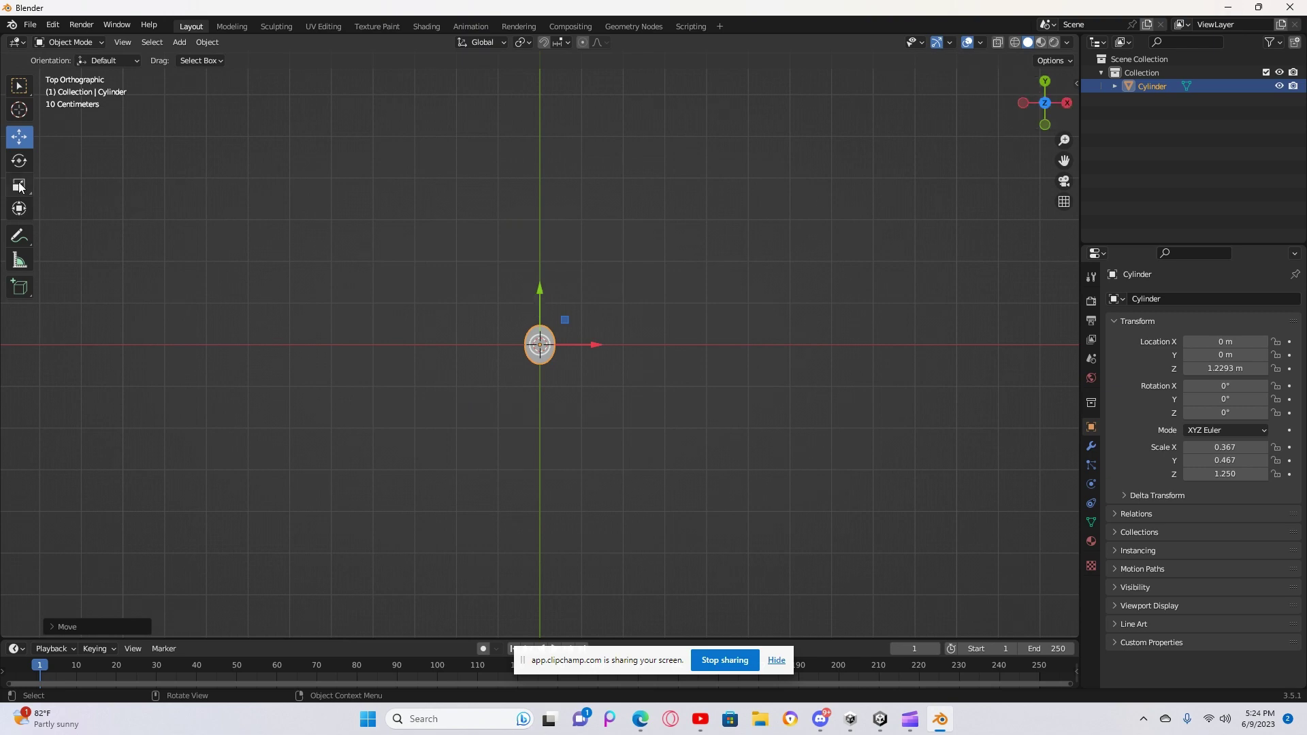
{"action": "left_click", "coordinate": [19, 160]}
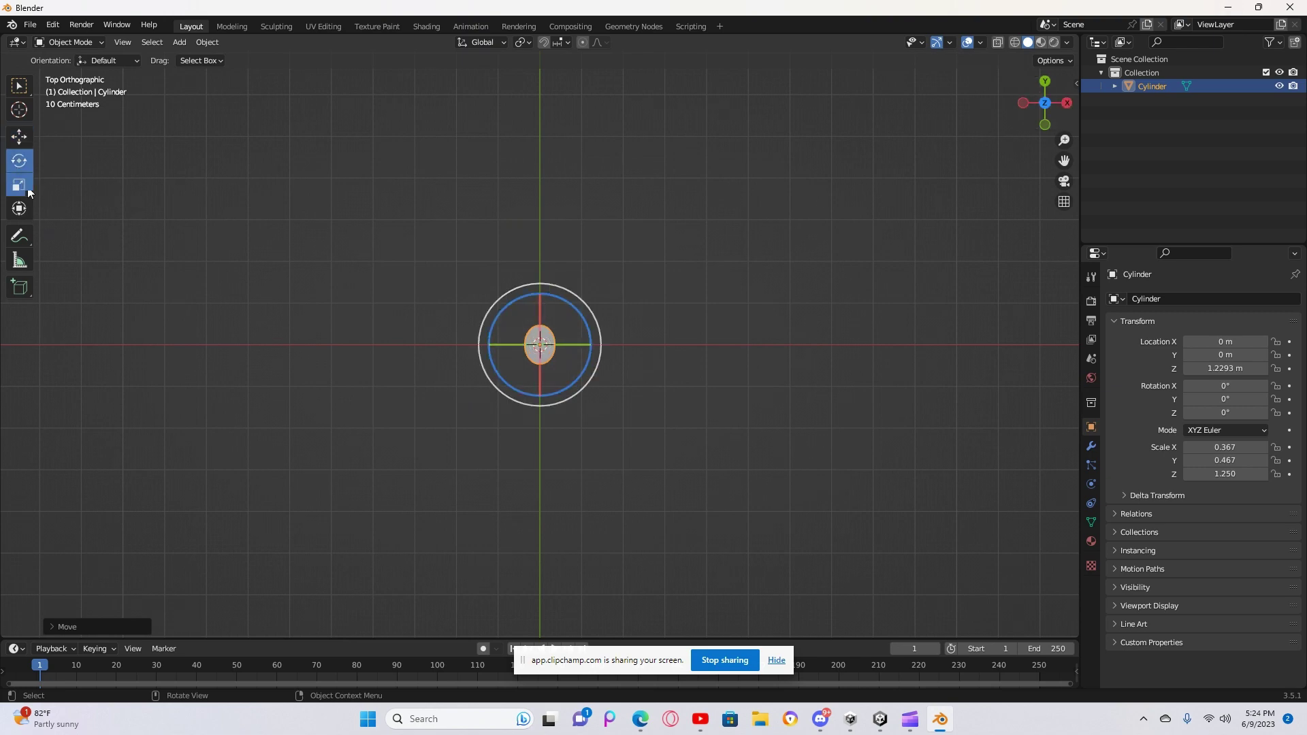
{"action": "left_click", "coordinate": [19, 185]}
{"action": "left_click", "coordinate": [540, 313]}
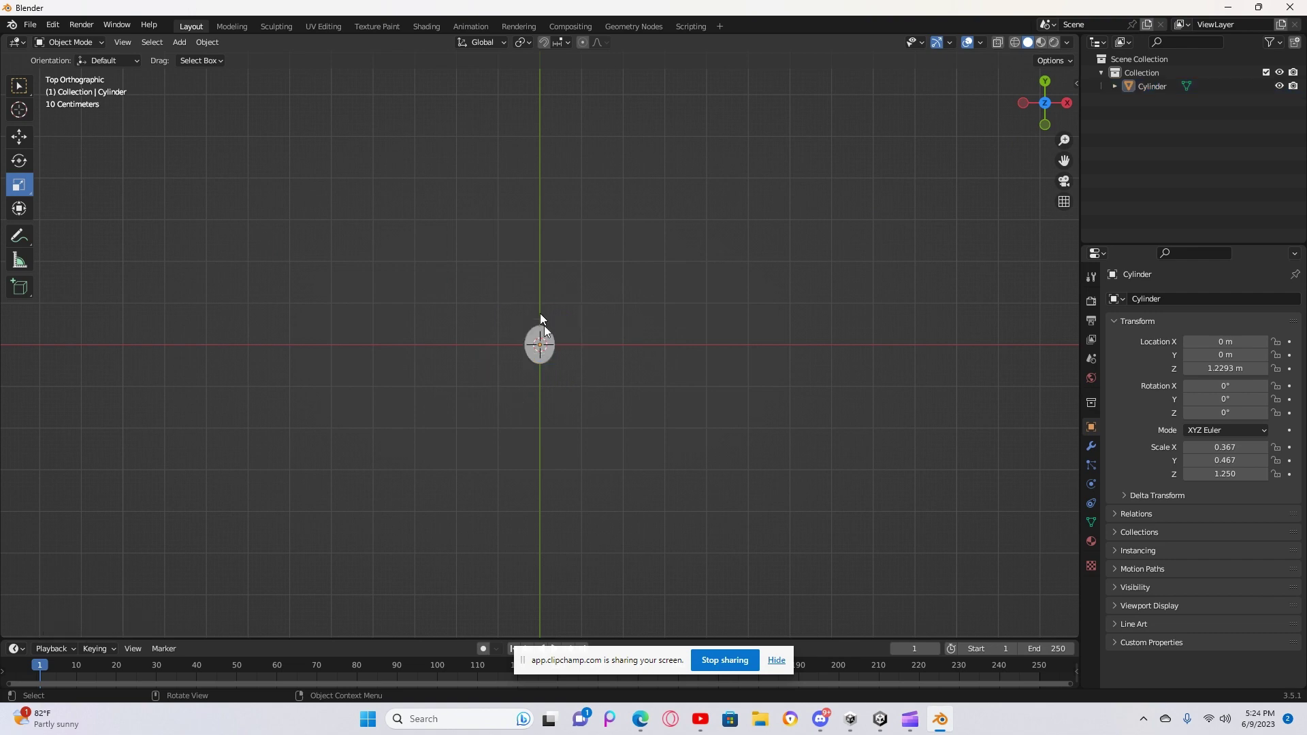
{"action": "left_click", "coordinate": [540, 315]}
{"action": "left_click_drag", "start_coordinate": [539, 291], "coordinate": [540, 298]}
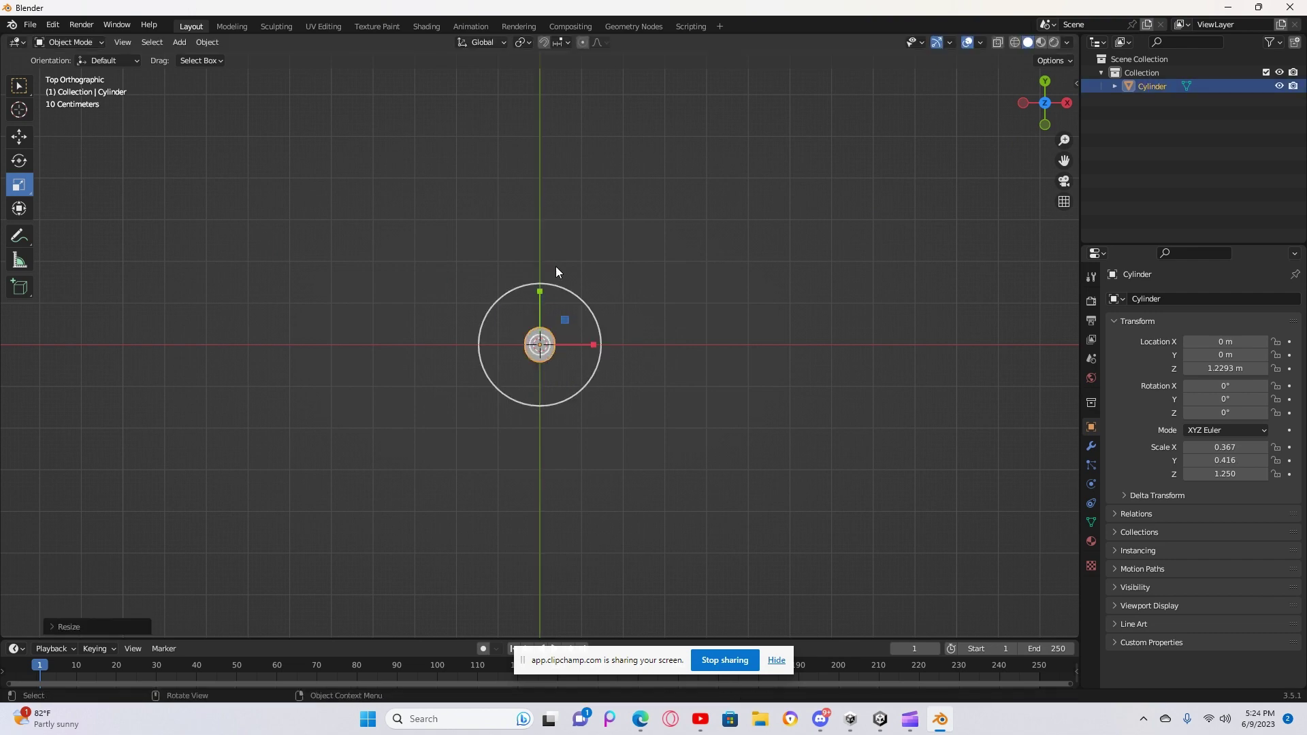
Step: Add a cube mesh at the origin, viewing the handle cylinder from the right side
{"action": "left_click", "coordinate": [1044, 103]}
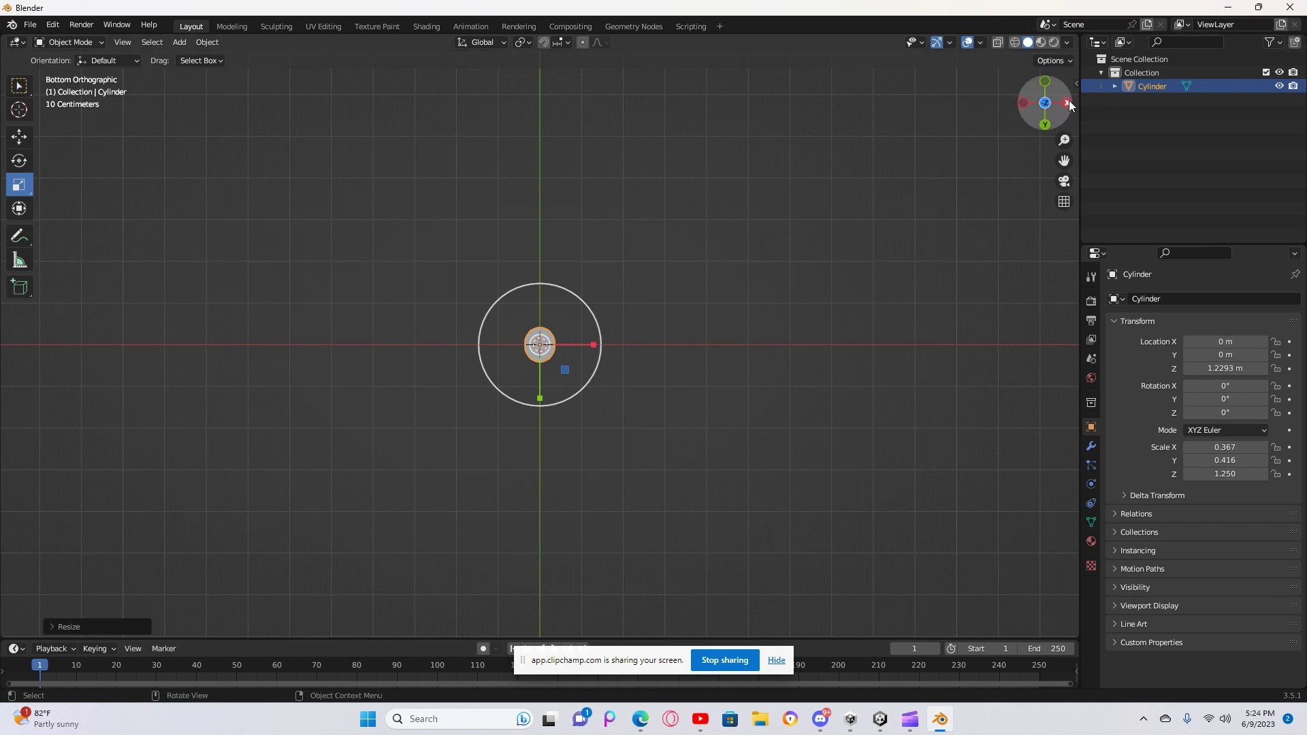
{"action": "left_click", "coordinate": [1066, 103]}
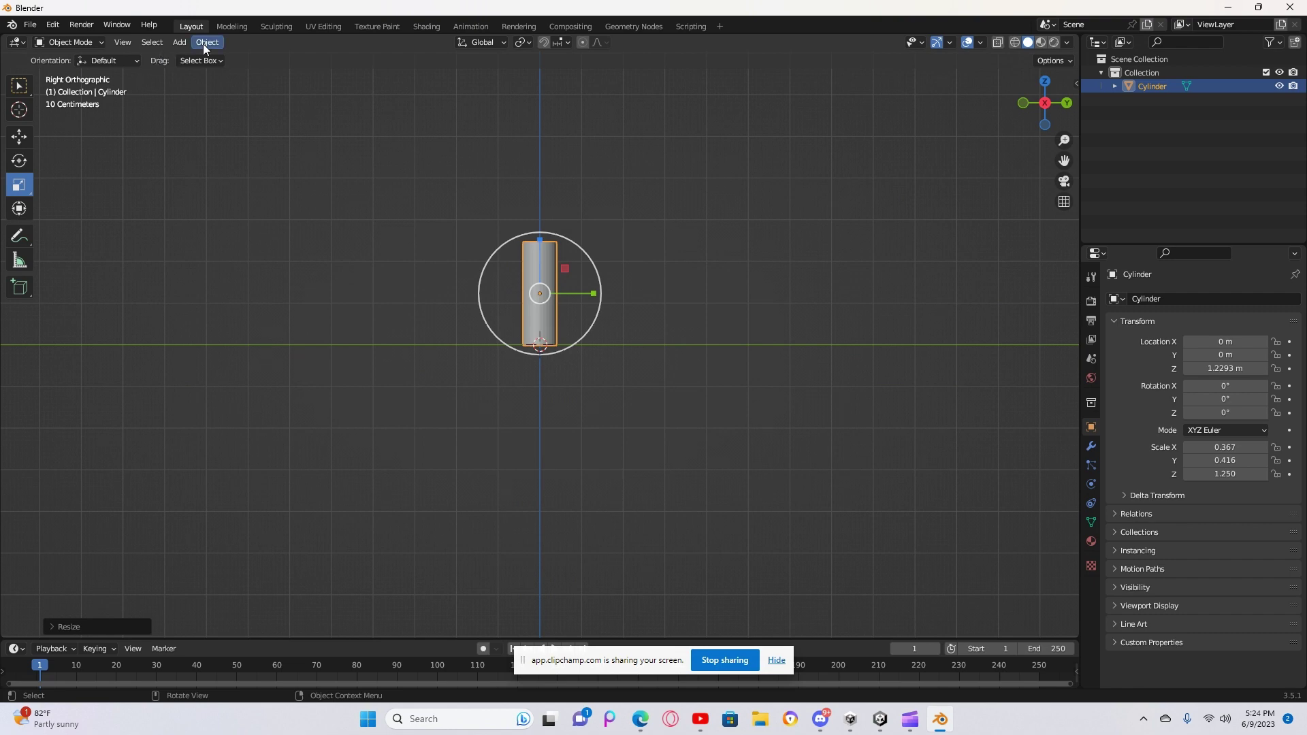
{"action": "left_click", "coordinate": [179, 42]}
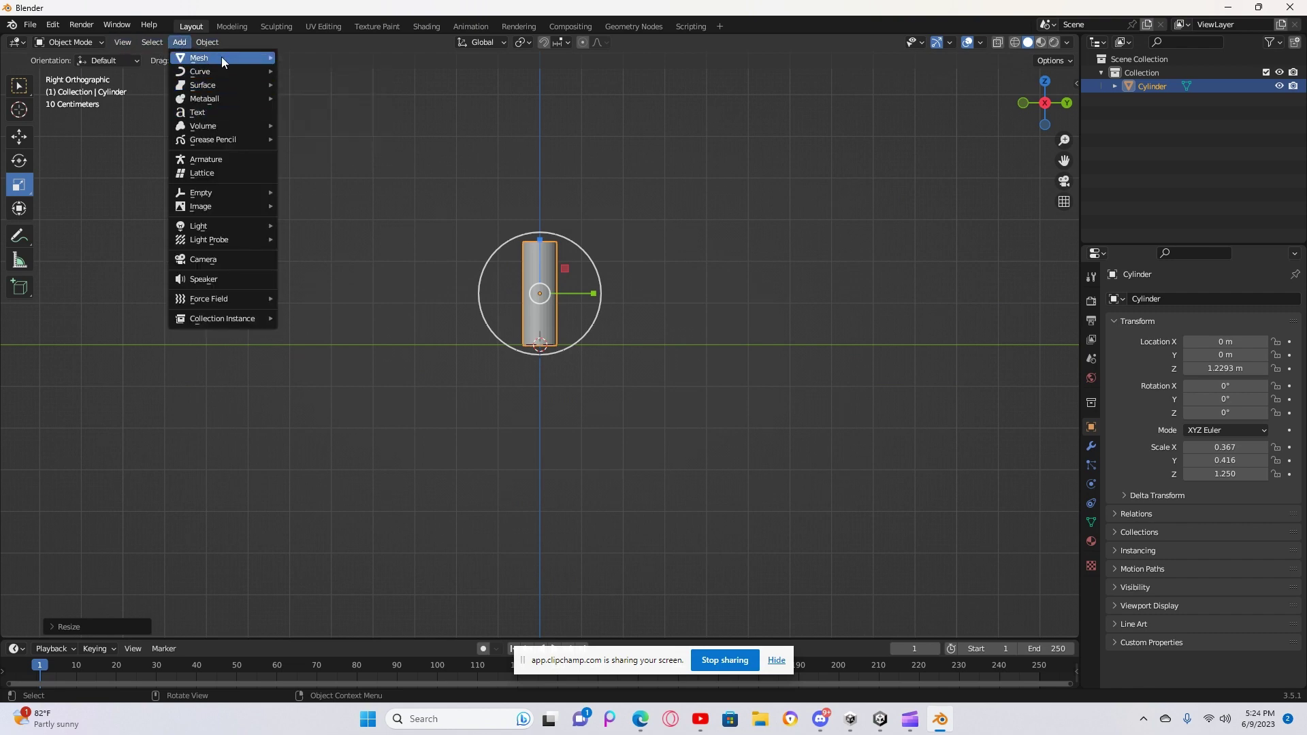
{"action": "mouse_move", "coordinate": [212, 60]}
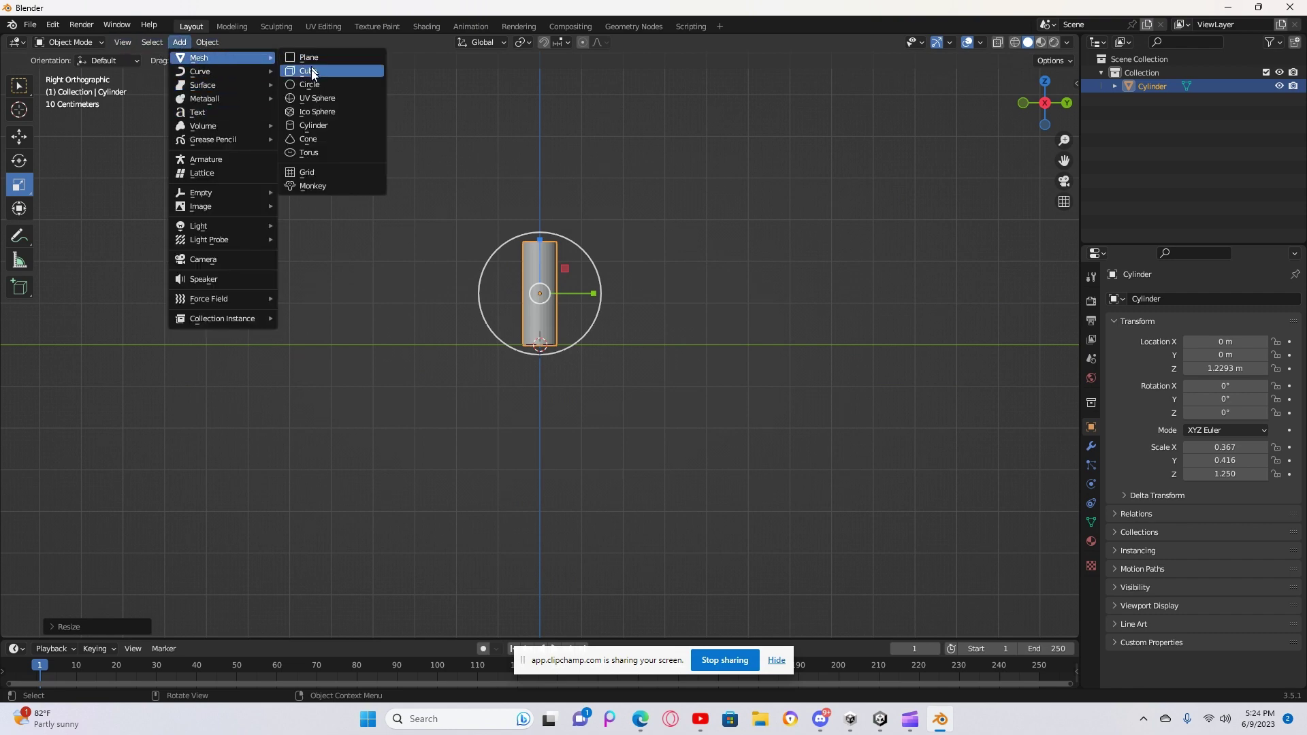
{"action": "left_click", "coordinate": [312, 69]}
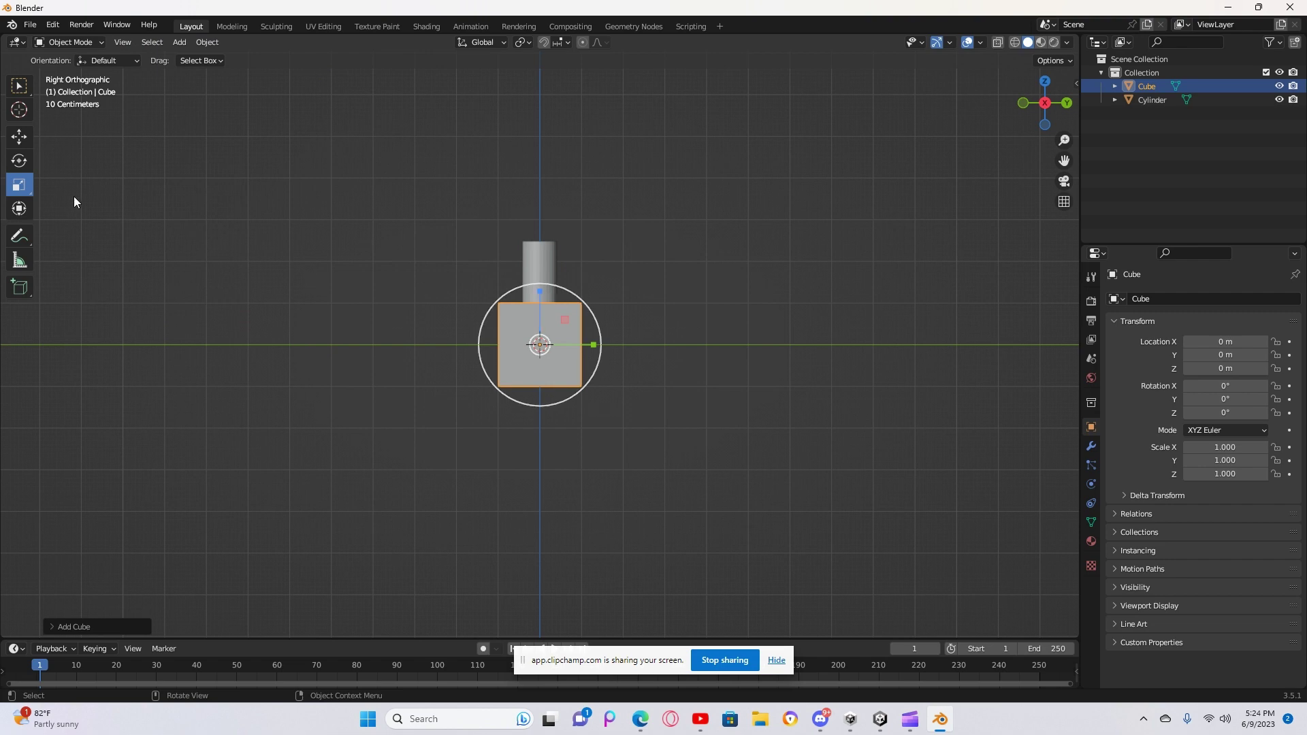
Step: Stretch the cube along Y to a scale of about 2.09 and raise it to about 3.38 m on Z atop the cylinder
{"action": "left_click_drag", "start_coordinate": [587, 339], "coordinate": [658, 347]}
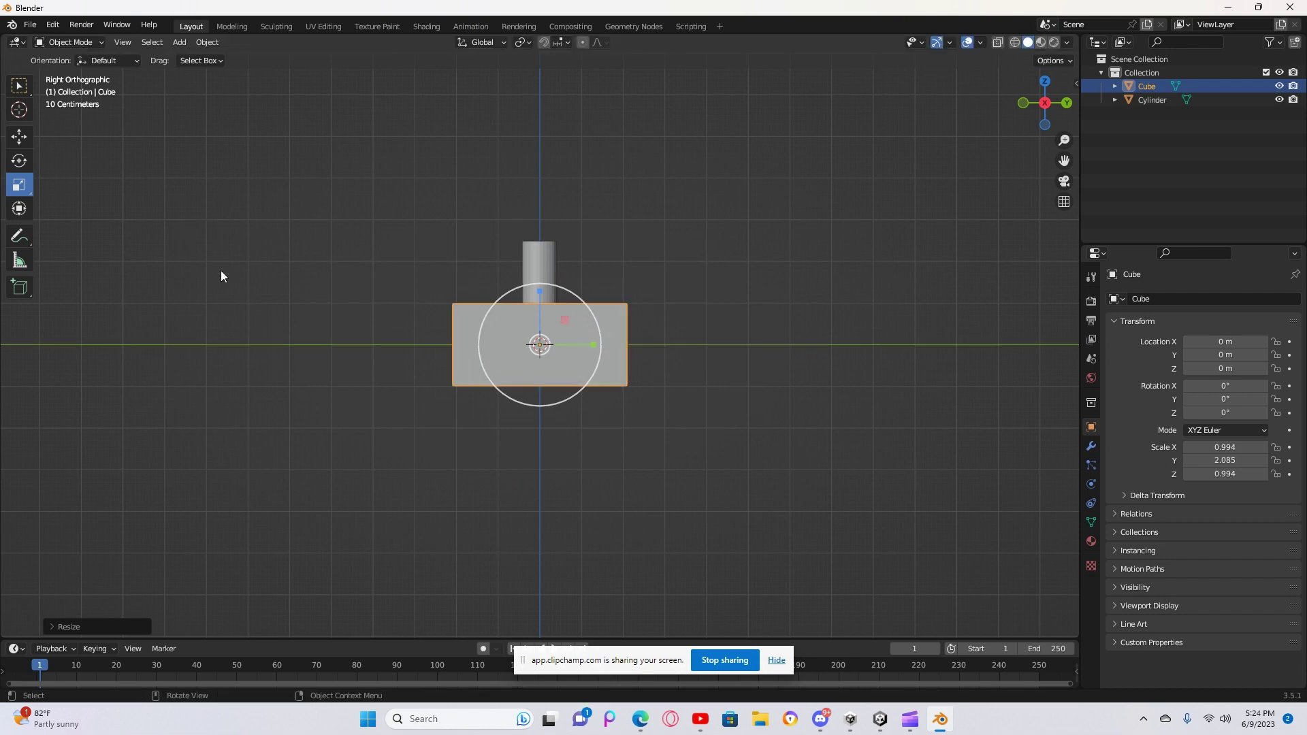
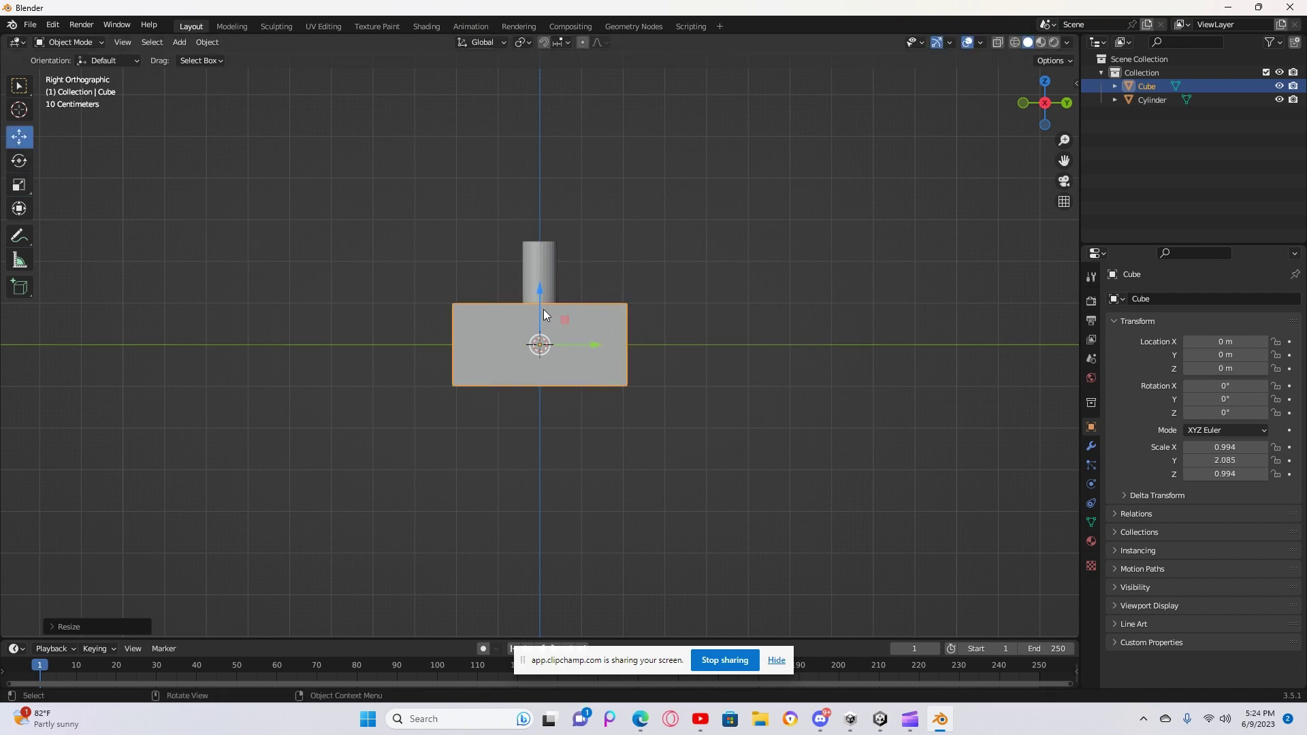
{"action": "left_click_drag", "start_coordinate": [539, 309], "coordinate": [549, 166]}
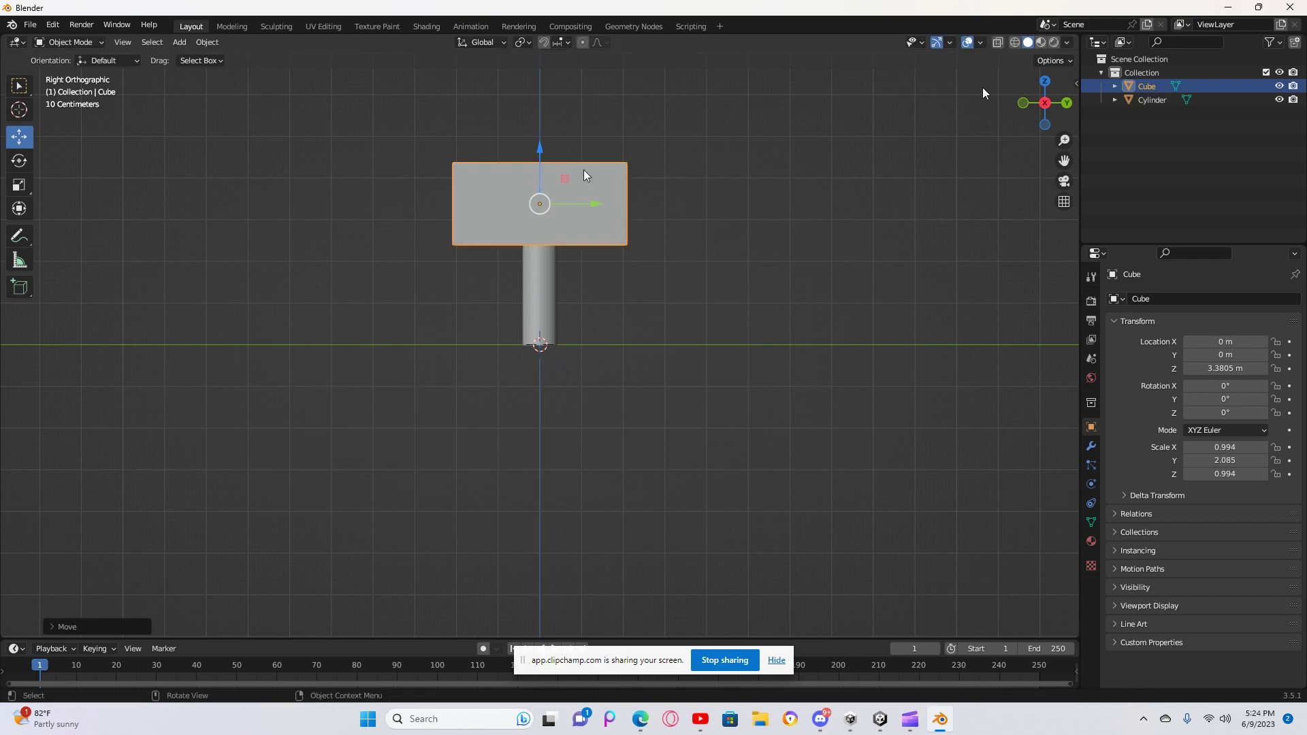
{"action": "left_click", "coordinate": [1046, 87]}
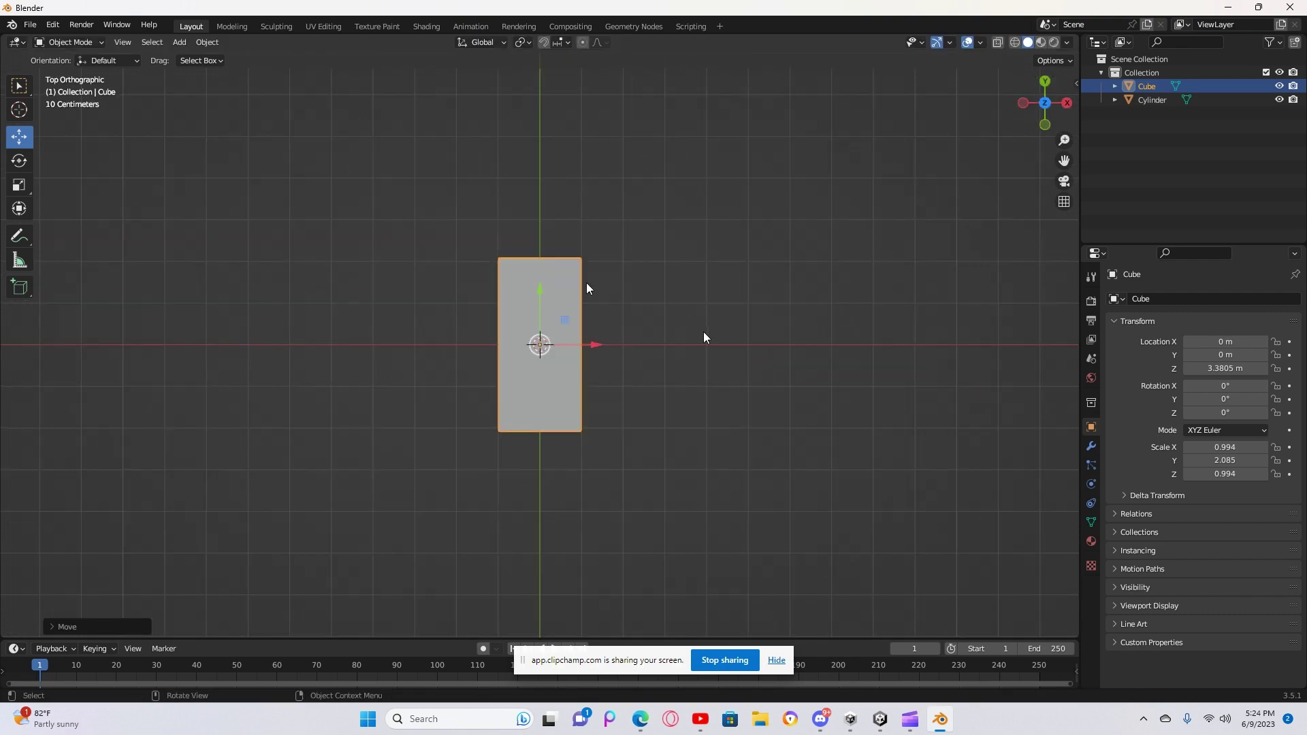
{"action": "left_click", "coordinate": [1023, 103]}
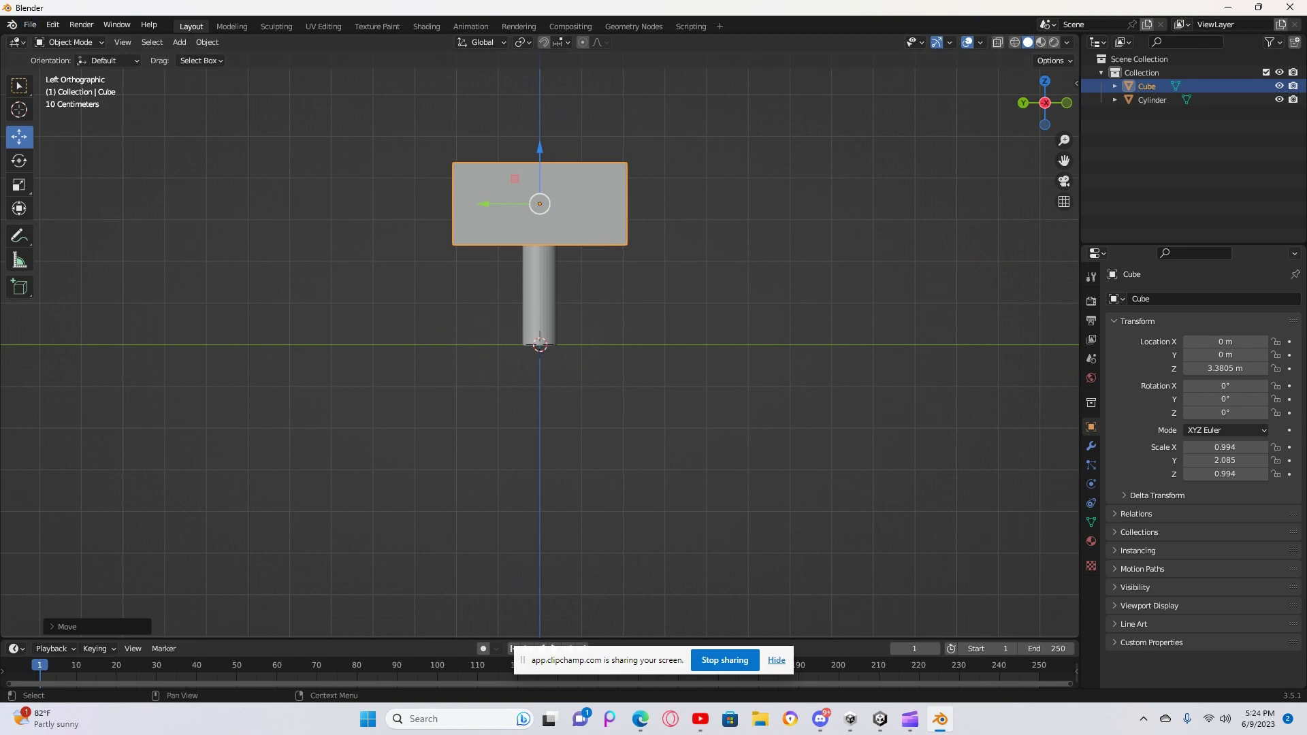
Step: Close Blender, saving the model in the Documents folder as "tutorial kick h"
{"action": "left_click", "coordinate": [1291, 7]}
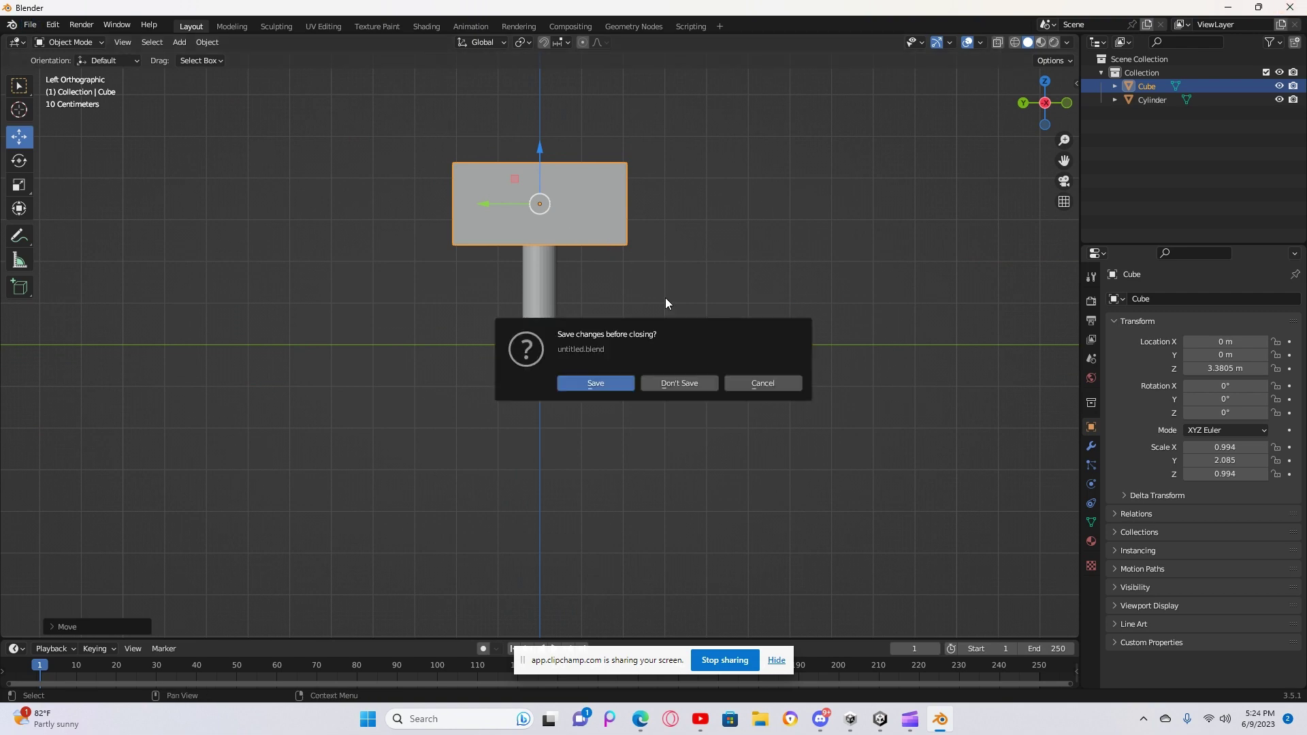
{"action": "left_click", "coordinate": [611, 387]}
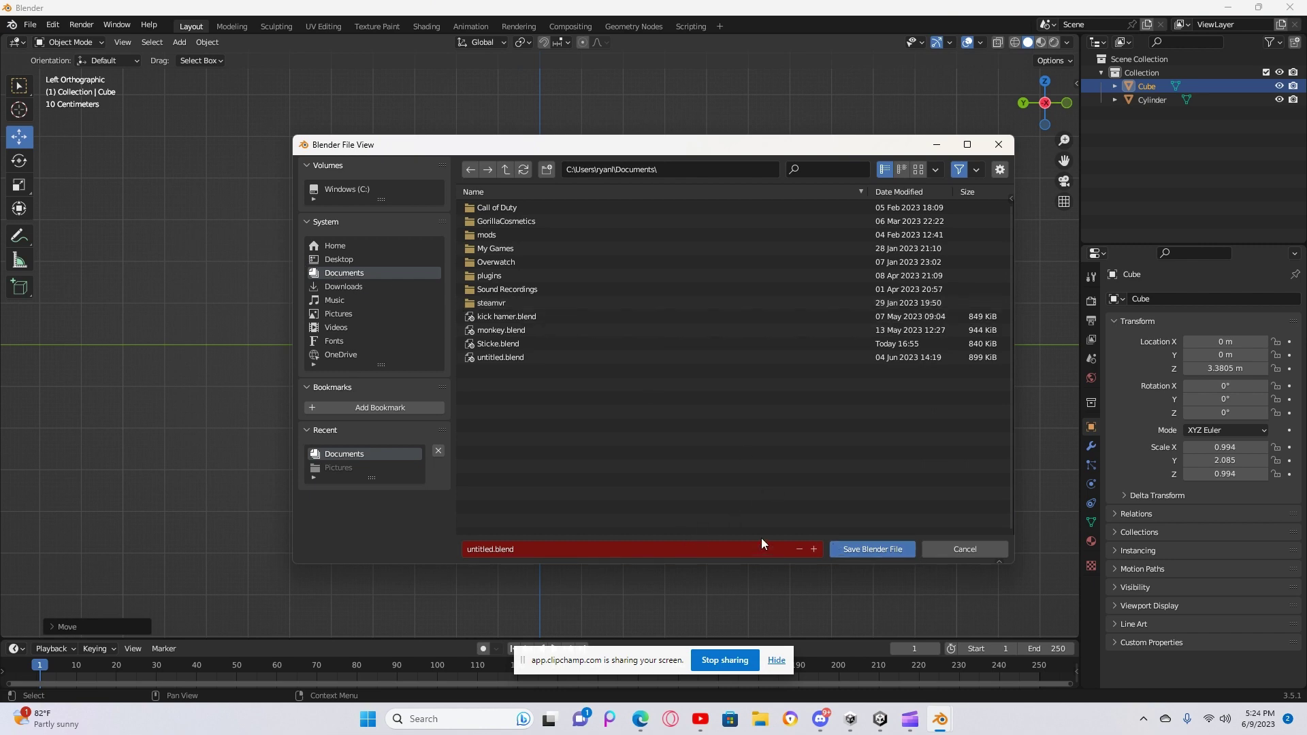
{"action": "left_click", "coordinate": [716, 544]}
{"action": "key", "text": "BackSpace"}
{"action": "left_click", "coordinate": [883, 553]}
{"action": "left_click", "coordinate": [877, 551]}
{"action": "left_click", "coordinate": [1300, 2]}
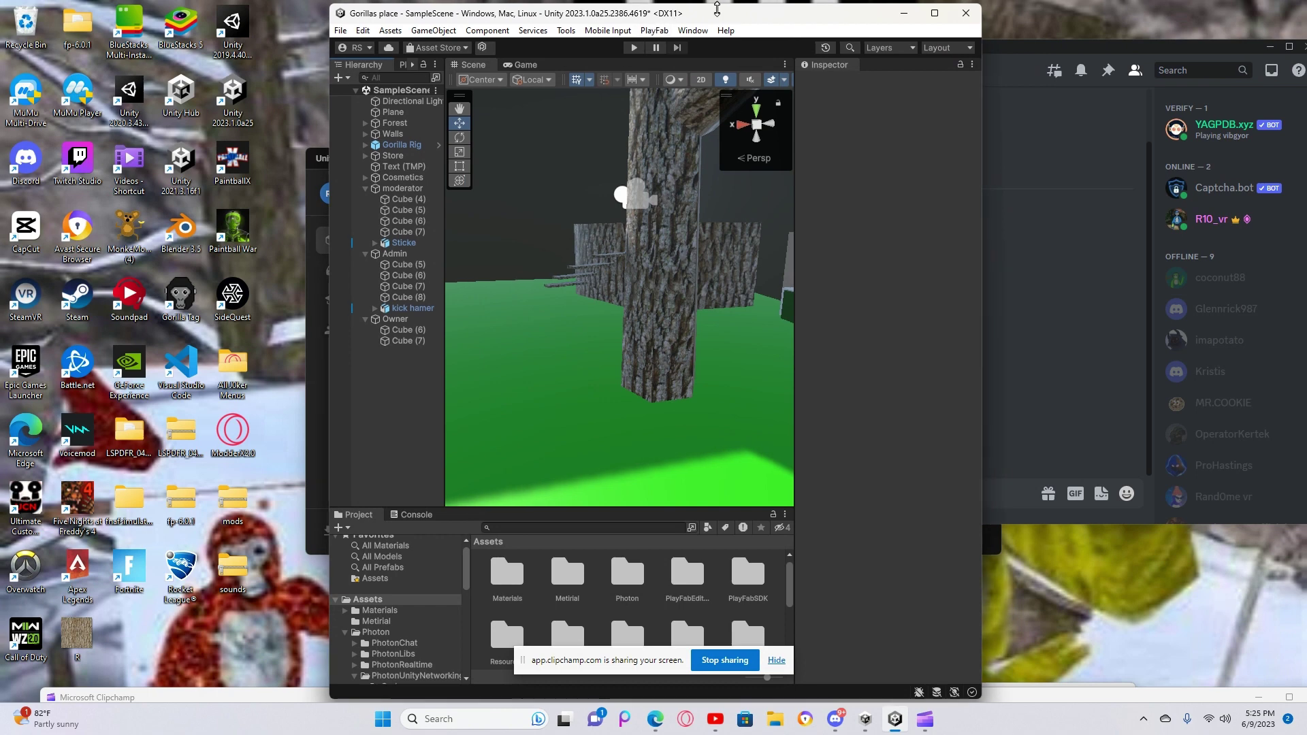
Step: Move the Unity window beside Discord and open the server's photonvr channel to view the PhotonVR package post
{"action": "left_click_drag", "start_coordinate": [743, 14], "coordinate": [429, 15]}
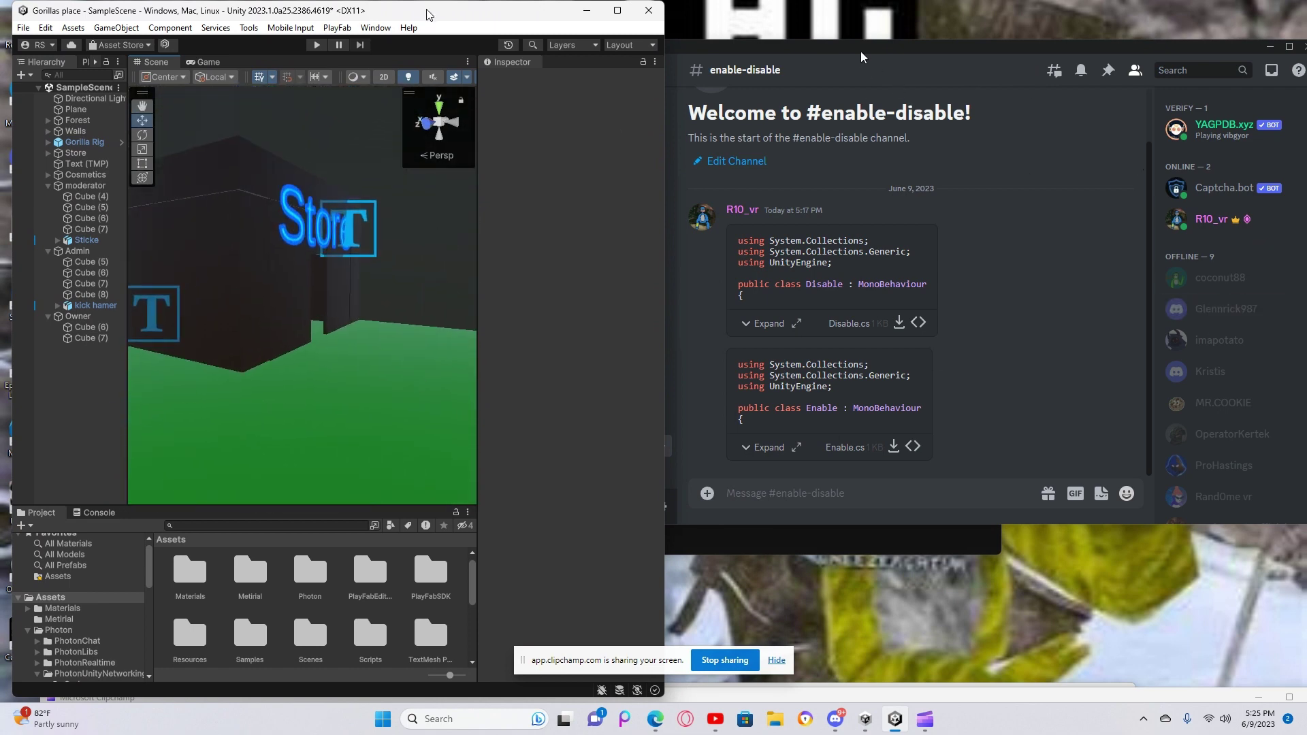
{"action": "left_click", "coordinate": [911, 103]}
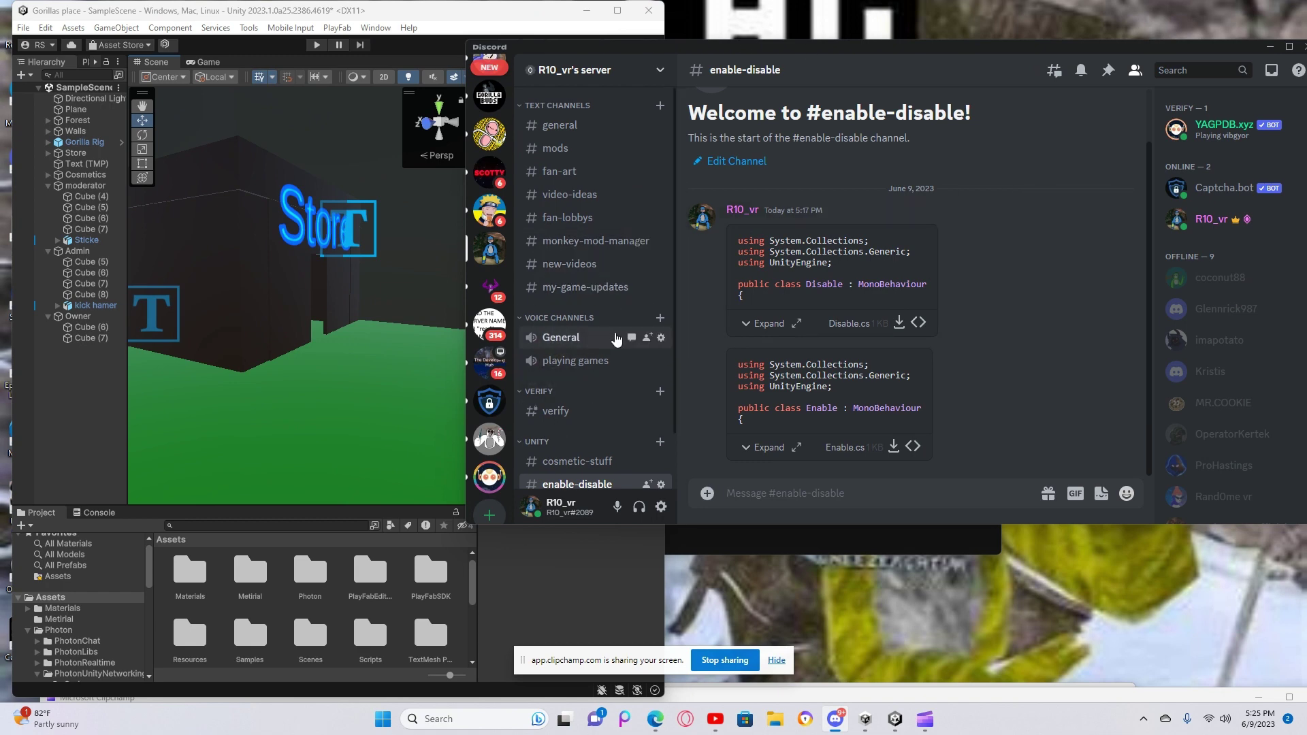
{"action": "scroll", "coordinate": [595, 256], "scroll_direction": "down", "scroll_amount": 2}
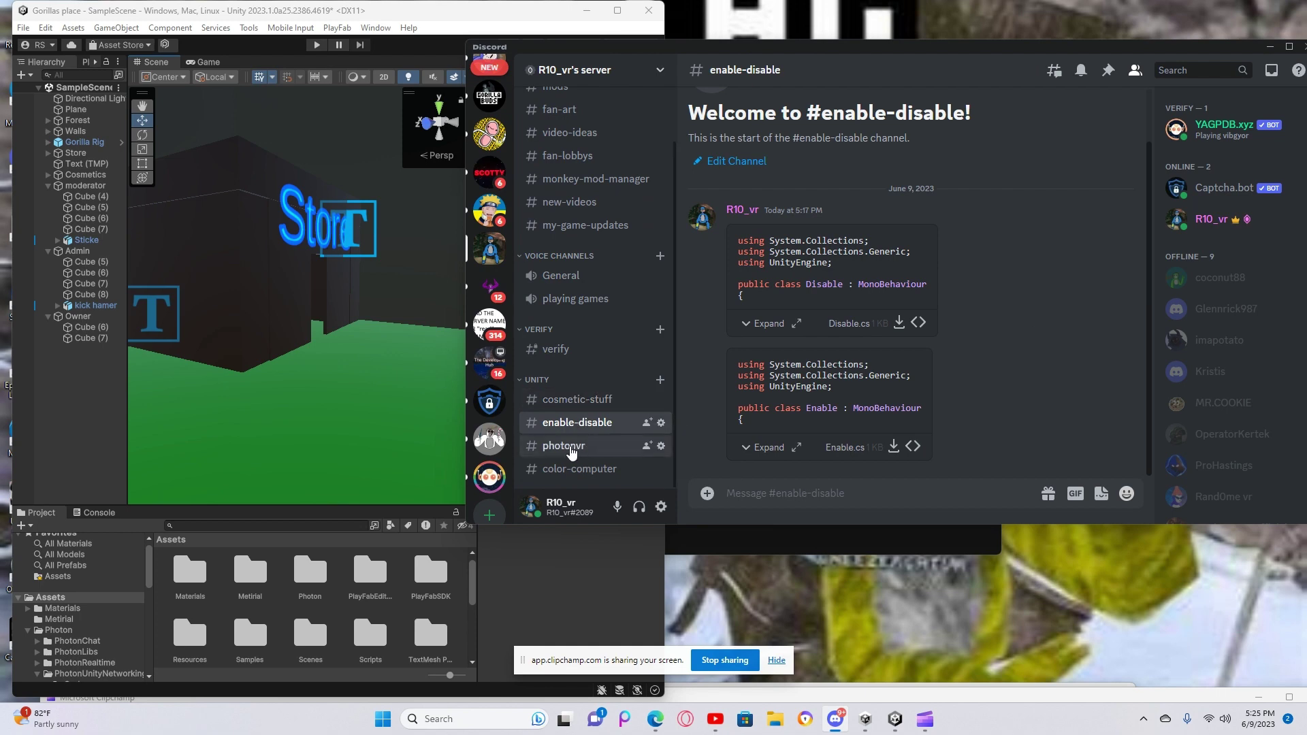
{"action": "left_click", "coordinate": [571, 452]}
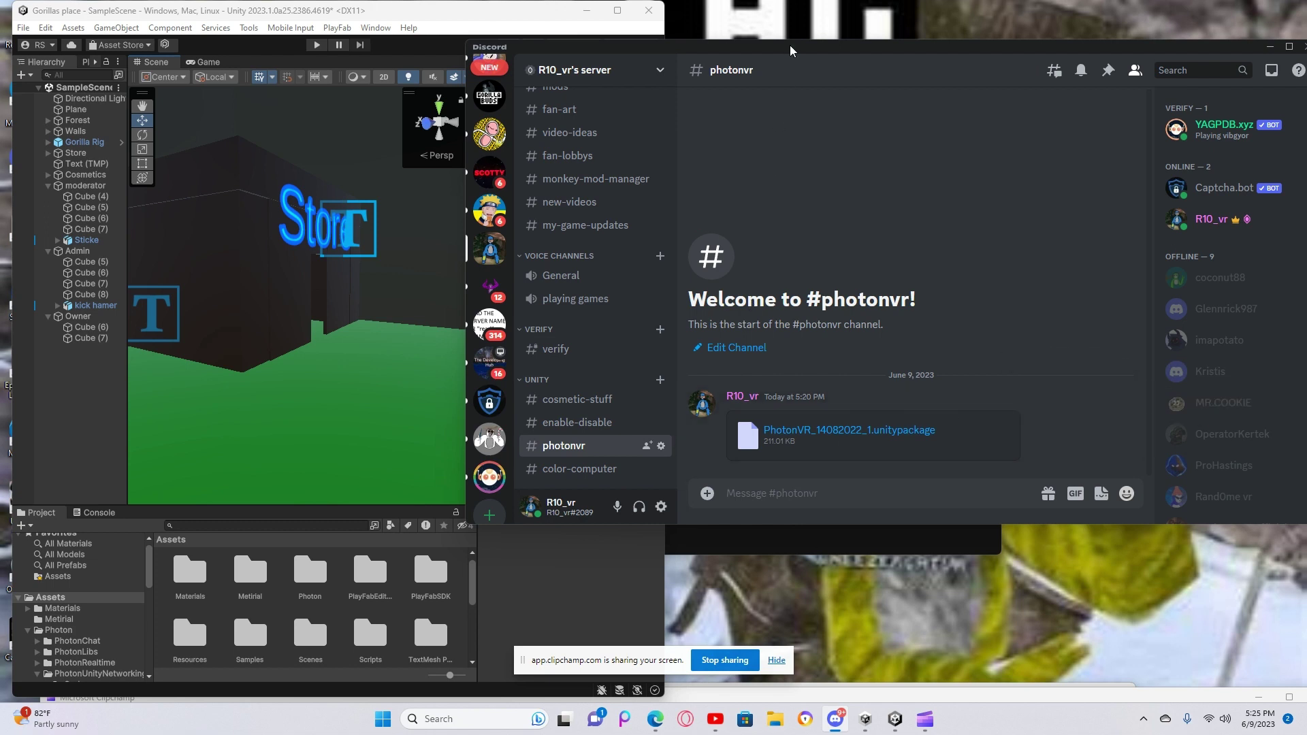
{"action": "left_click_drag", "start_coordinate": [790, 52], "coordinate": [789, 64]}
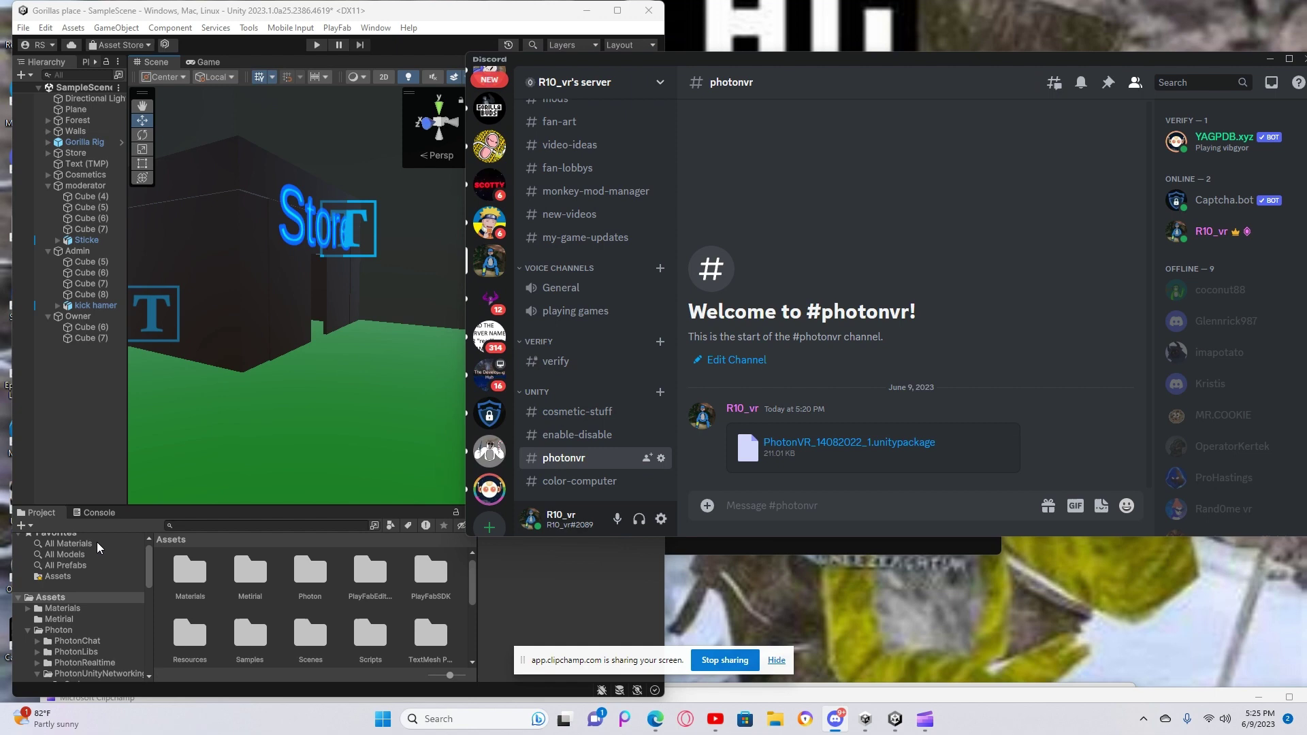
Step: Switch to Unity, show the project's Assets folder and maximise the editor window
{"action": "left_click", "coordinate": [43, 599]}
{"action": "scroll", "coordinate": [268, 570], "scroll_direction": "down", "scroll_amount": 5}
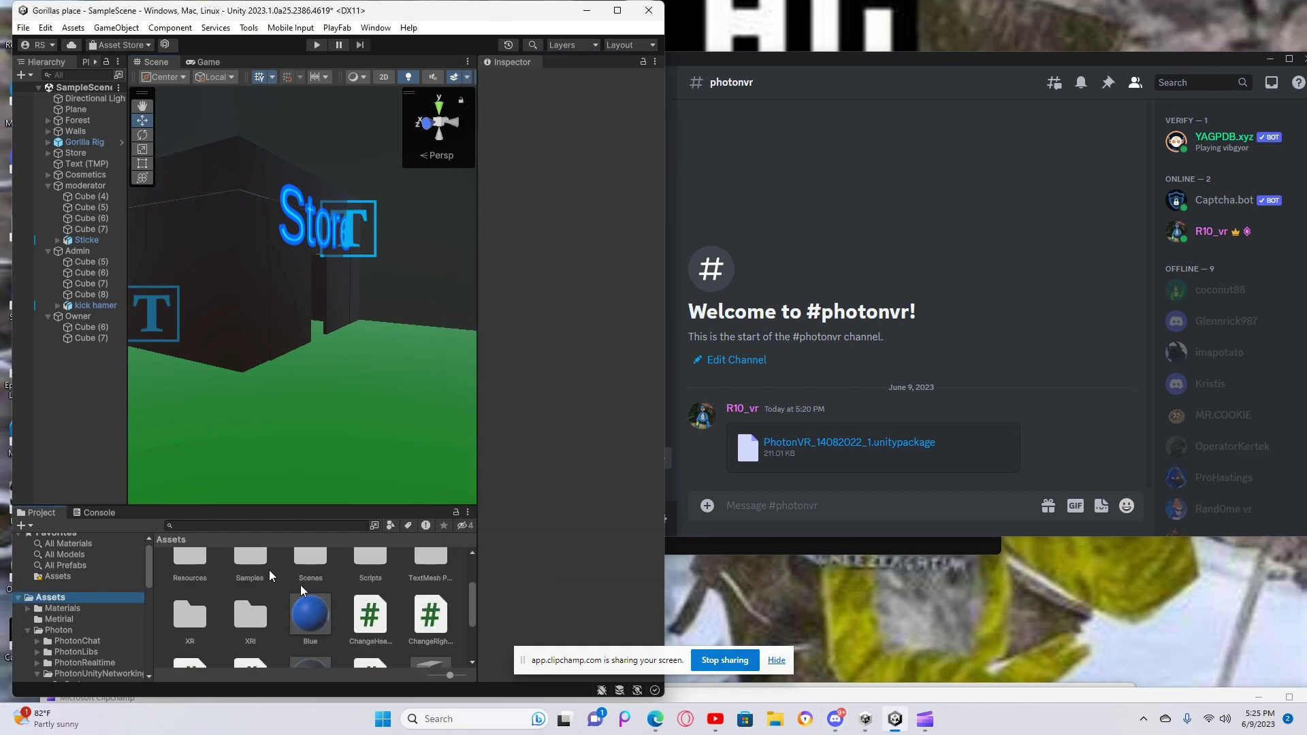
{"action": "scroll", "coordinate": [341, 606], "scroll_direction": "up", "scroll_amount": 3}
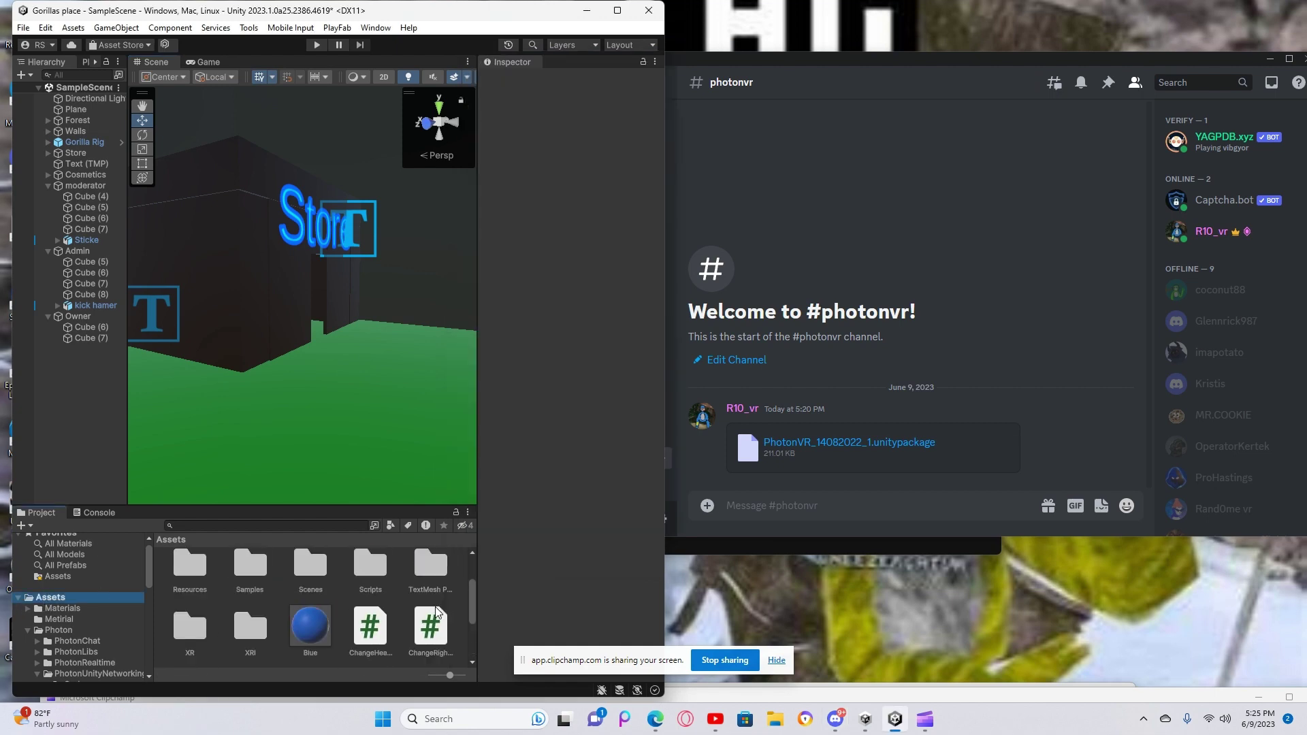
{"action": "left_click", "coordinate": [612, 15]}
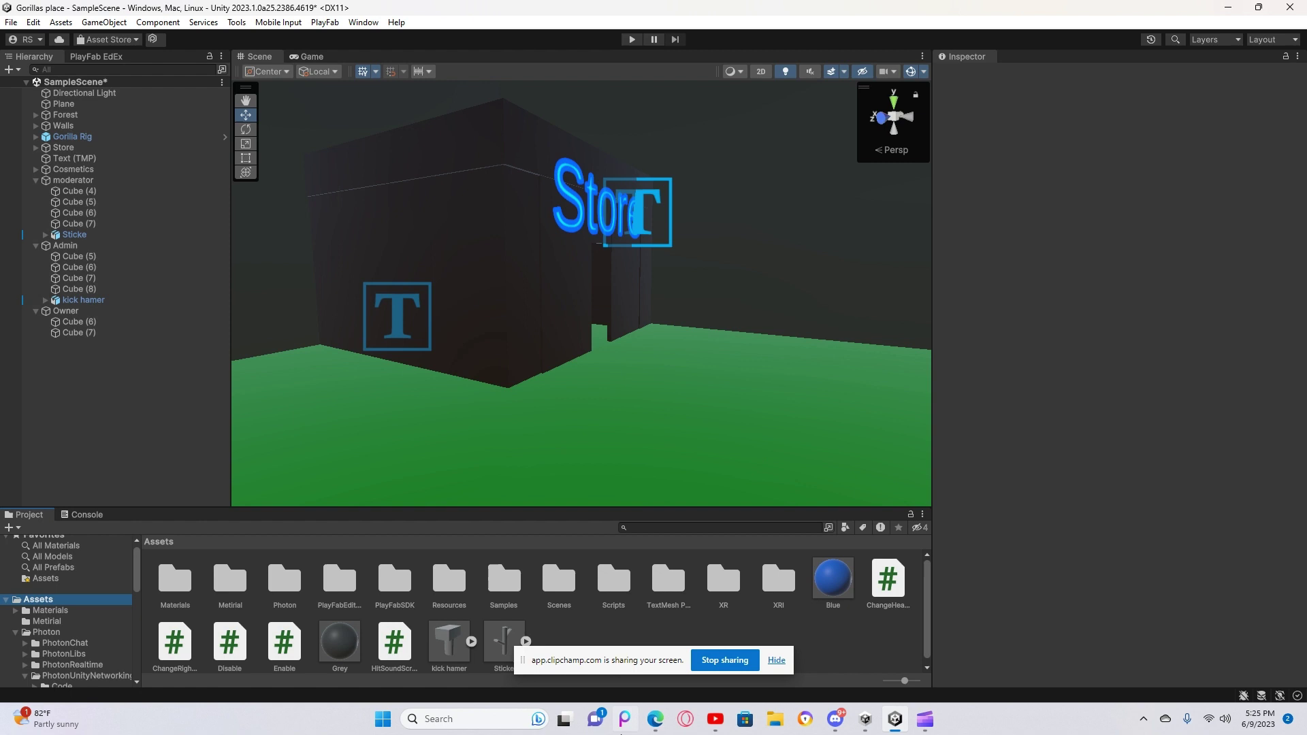
Step: Open the Player prefab from Assets/Resources/PhotonVR for editing and view its head from the front
{"action": "right_click_drag", "start_coordinate": [762, 336], "coordinate": [735, 320]}
{"action": "key", "text": "w"}
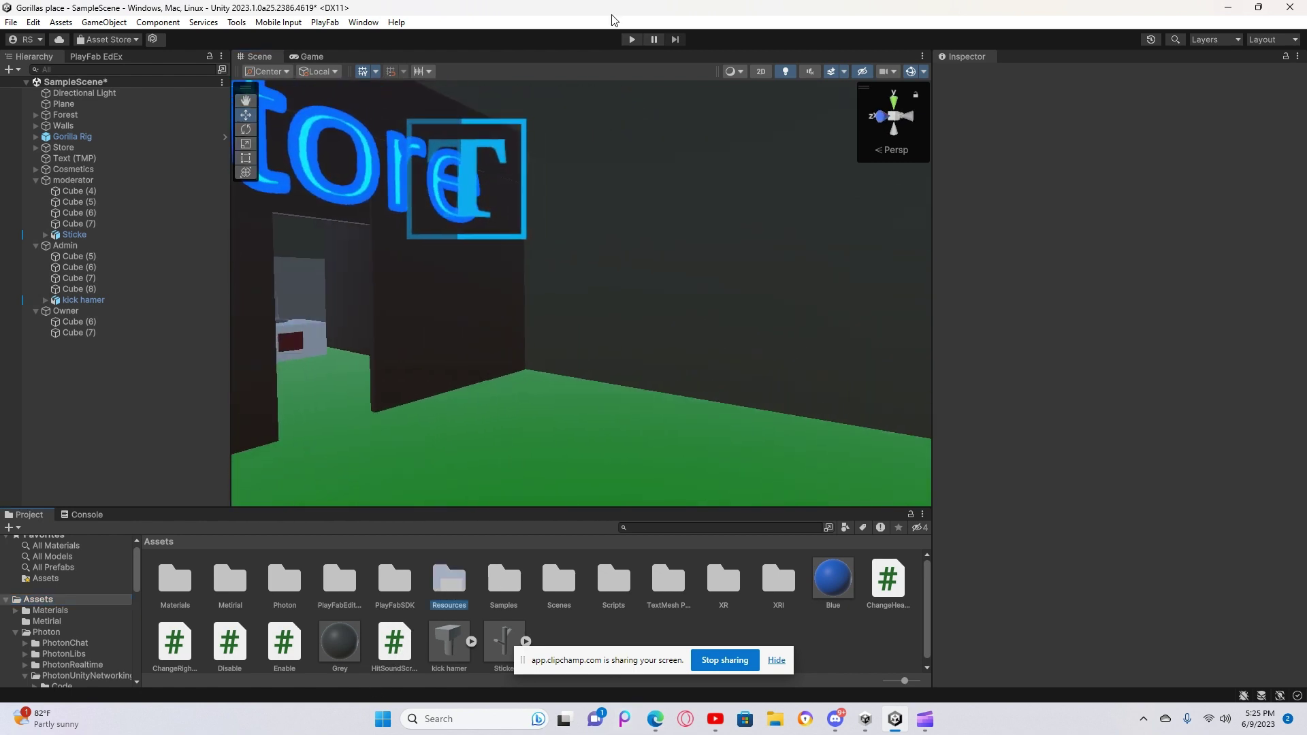
{"action": "double_click", "coordinate": [442, 597]}
{"action": "double_click", "coordinate": [224, 580]}
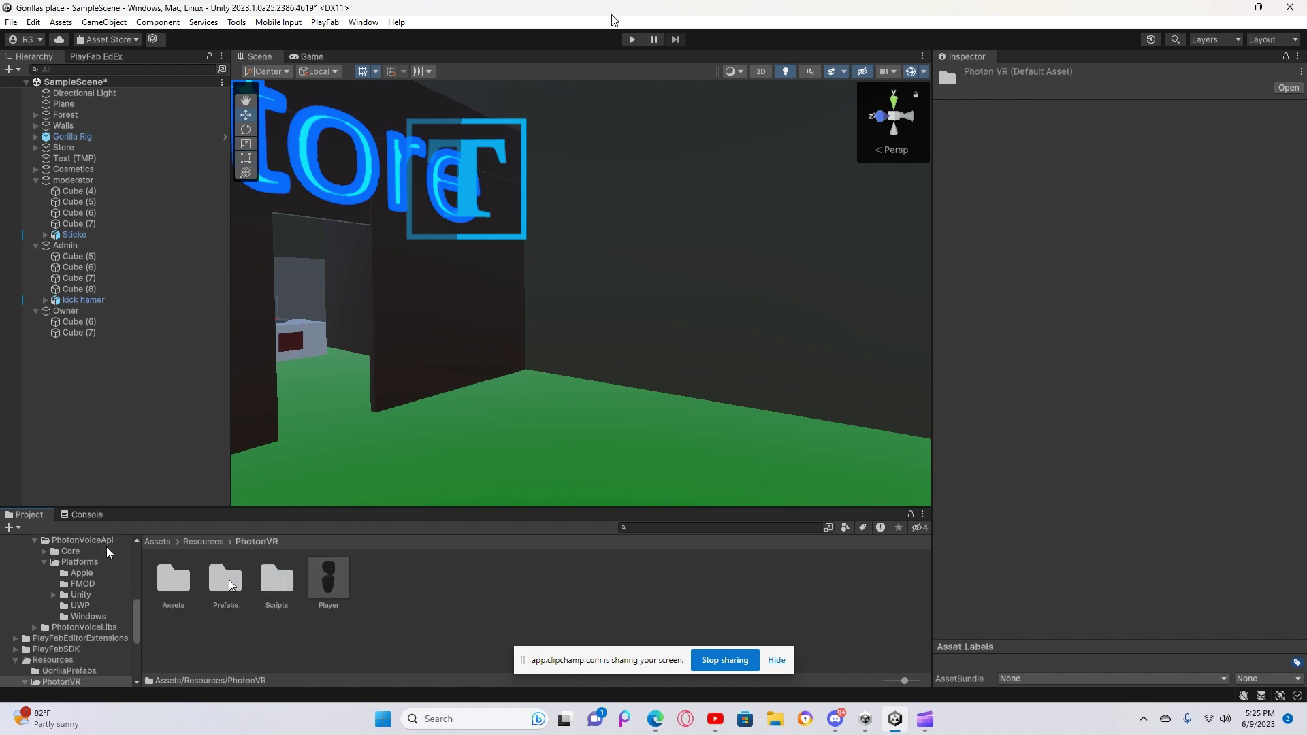
{"action": "double_click", "coordinate": [324, 583]}
{"action": "right_click_drag", "start_coordinate": [633, 272], "coordinate": [549, 268]}
Step: Toggle the VRTopHat object under HeadCosmetics on and off to preview it, leaving it disabled
{"action": "left_click", "coordinate": [119, 187]}
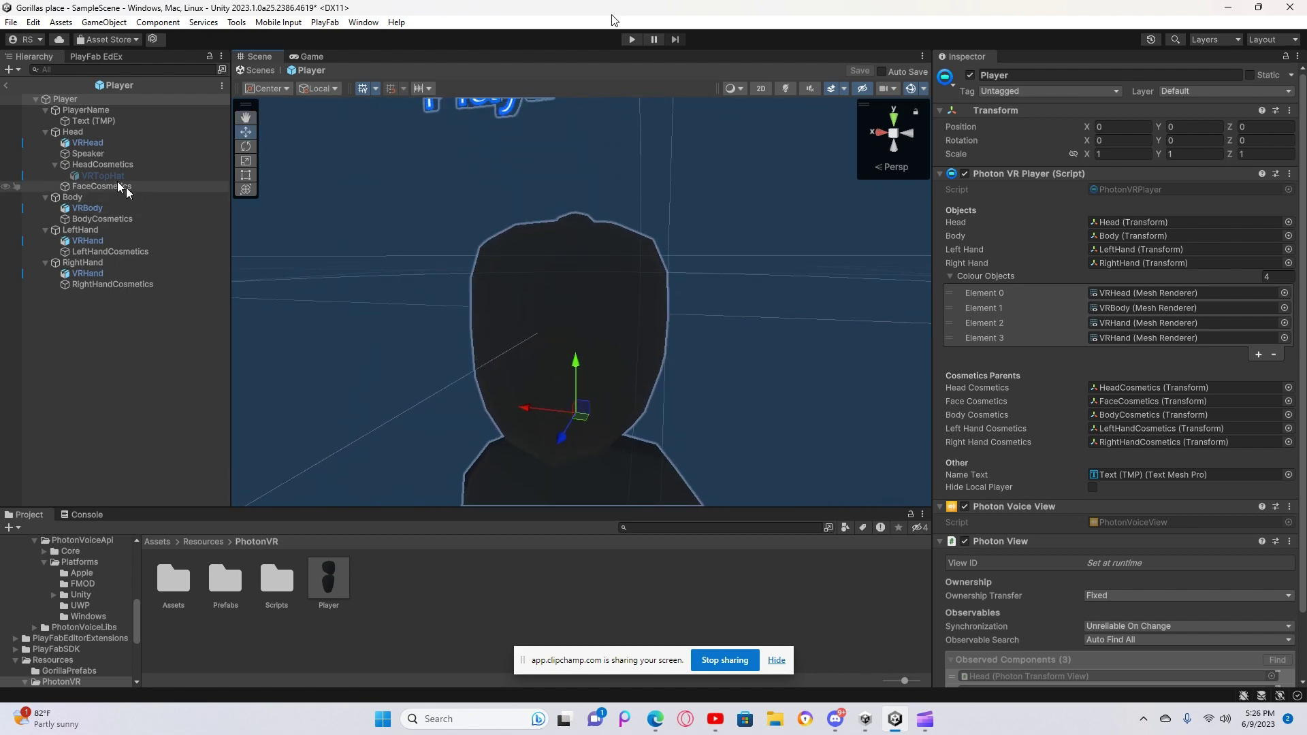
{"action": "left_click", "coordinate": [119, 179]}
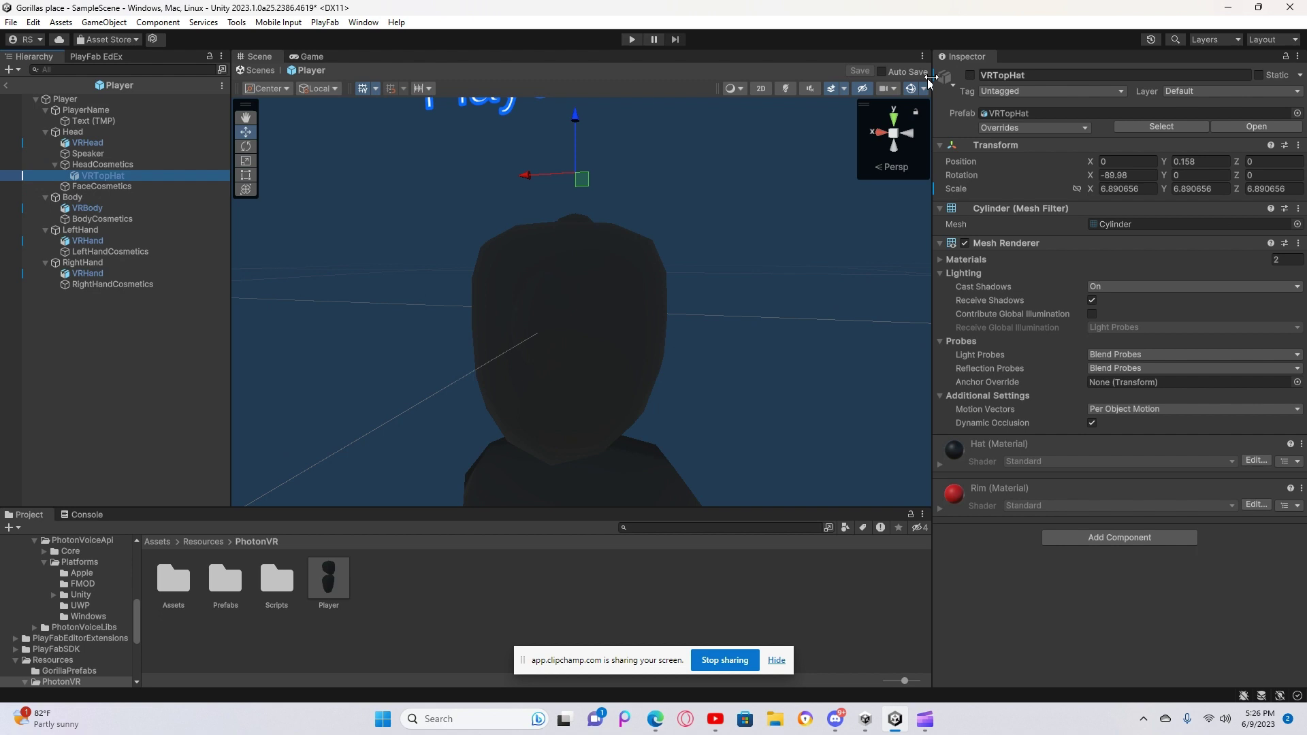
{"action": "left_click", "coordinate": [972, 72]}
{"action": "left_click", "coordinate": [972, 72]}
{"action": "left_click", "coordinate": [972, 72]}
{"action": "left_click", "coordinate": [972, 73]}
{"action": "left_click", "coordinate": [972, 72]}
{"action": "left_click", "coordinate": [972, 72]}
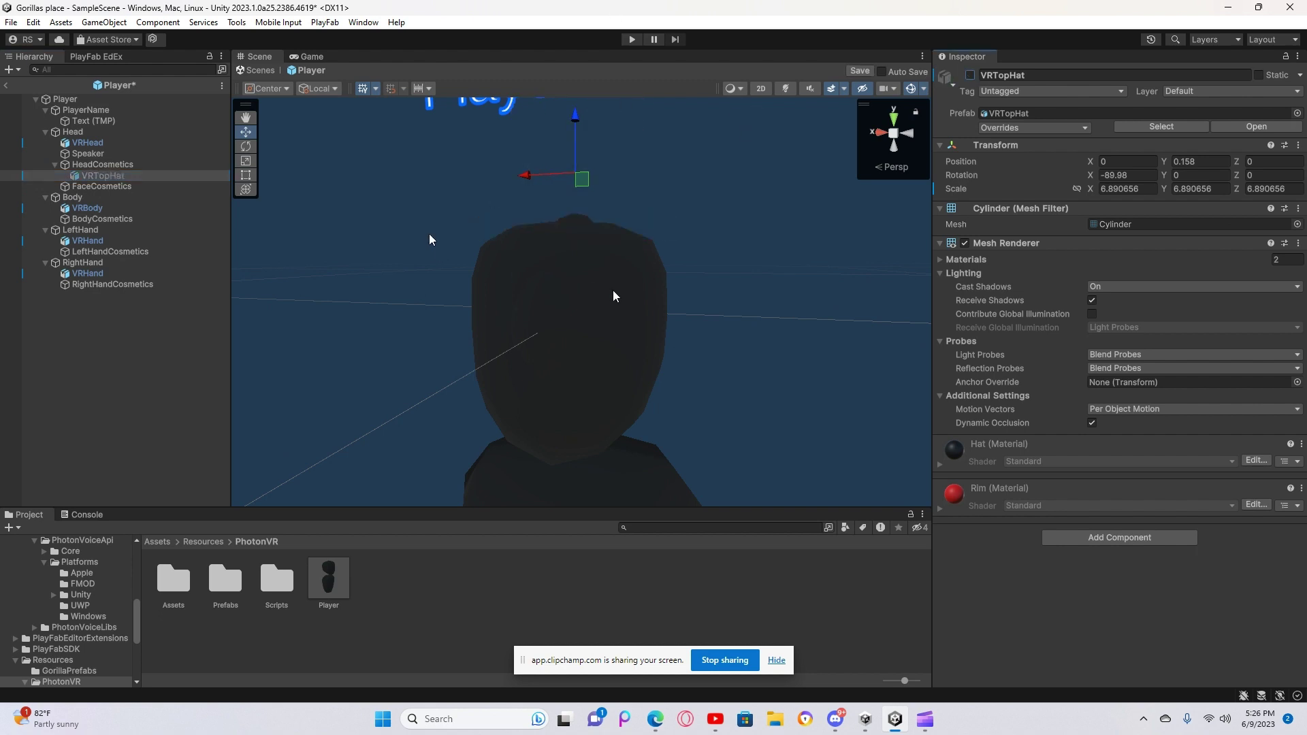
{"action": "right_click_drag", "start_coordinate": [613, 290], "coordinate": [836, 381]}
{"action": "left_click", "coordinate": [656, 298]}
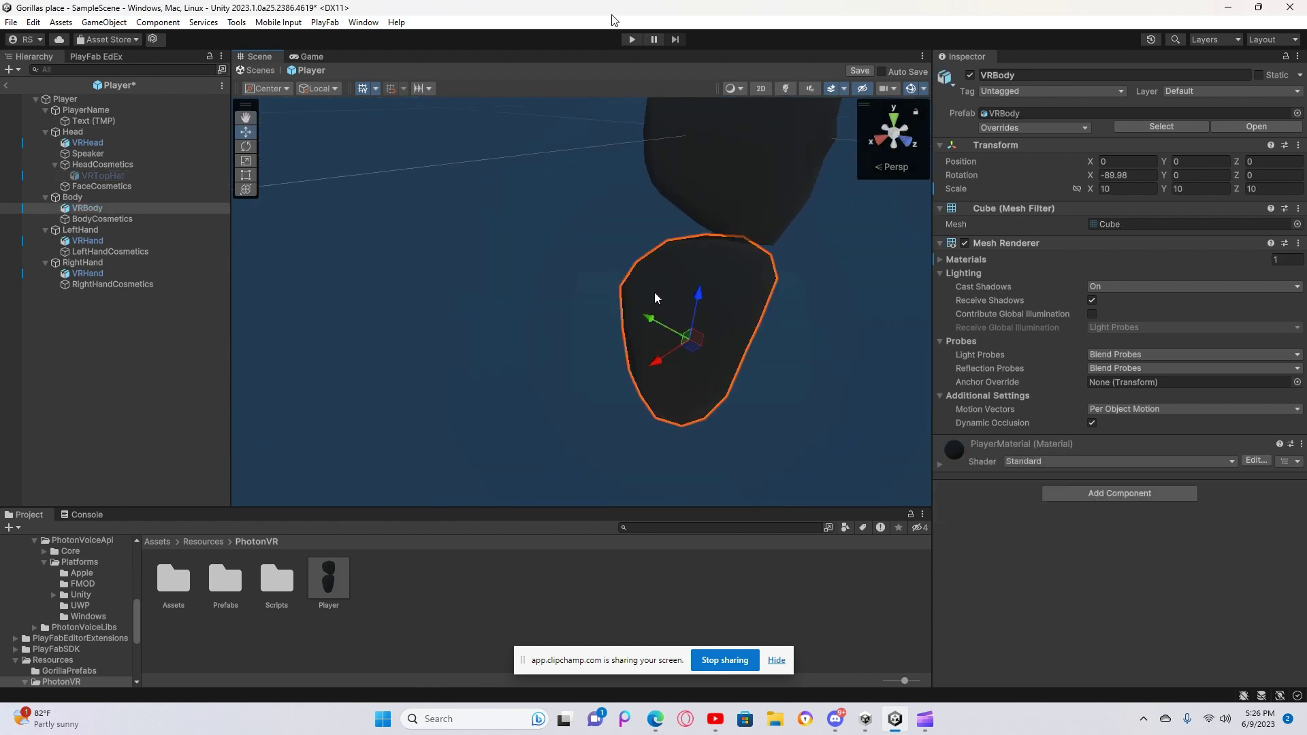
{"action": "left_click", "coordinate": [247, 146]}
{"action": "left_click", "coordinate": [246, 132]}
{"action": "left_click", "coordinate": [327, 579]}
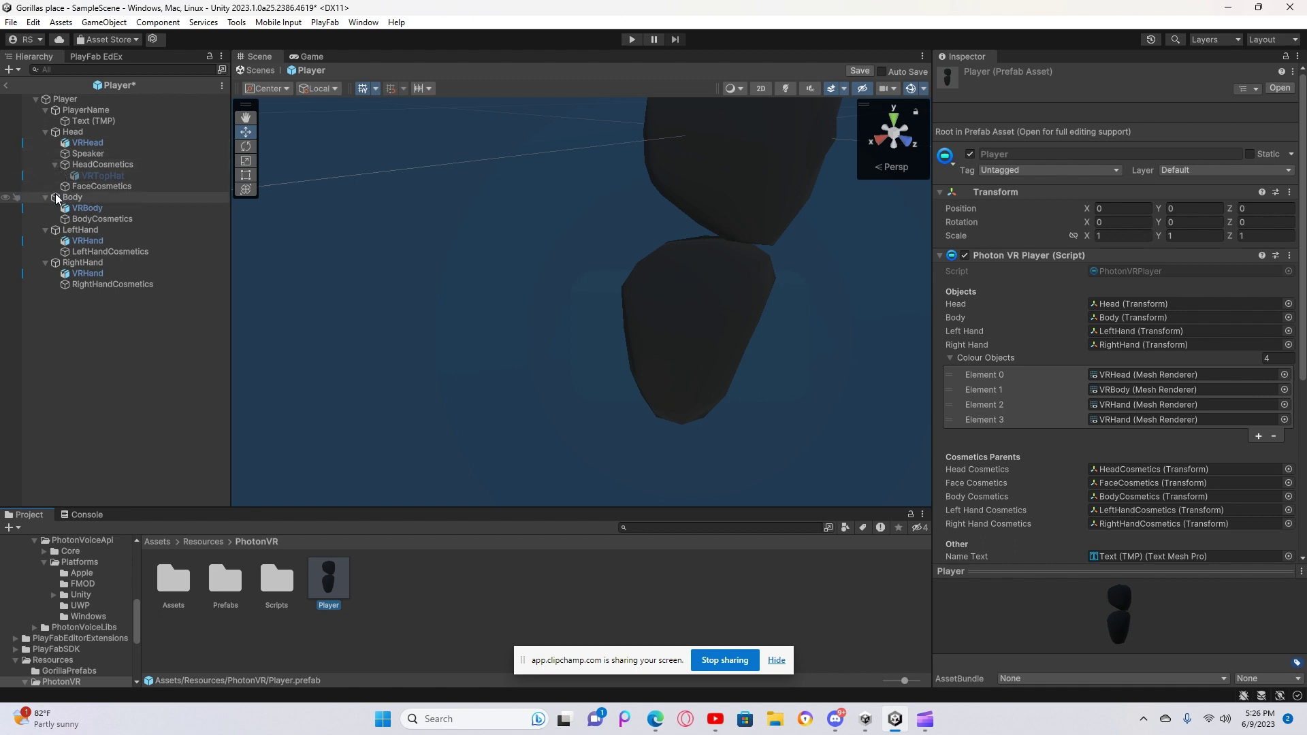
Step: Move the RightHand object along X to about 0.28 so it sits beside the player's head
{"action": "left_click", "coordinate": [67, 254]}
{"action": "left_click", "coordinate": [69, 263]}
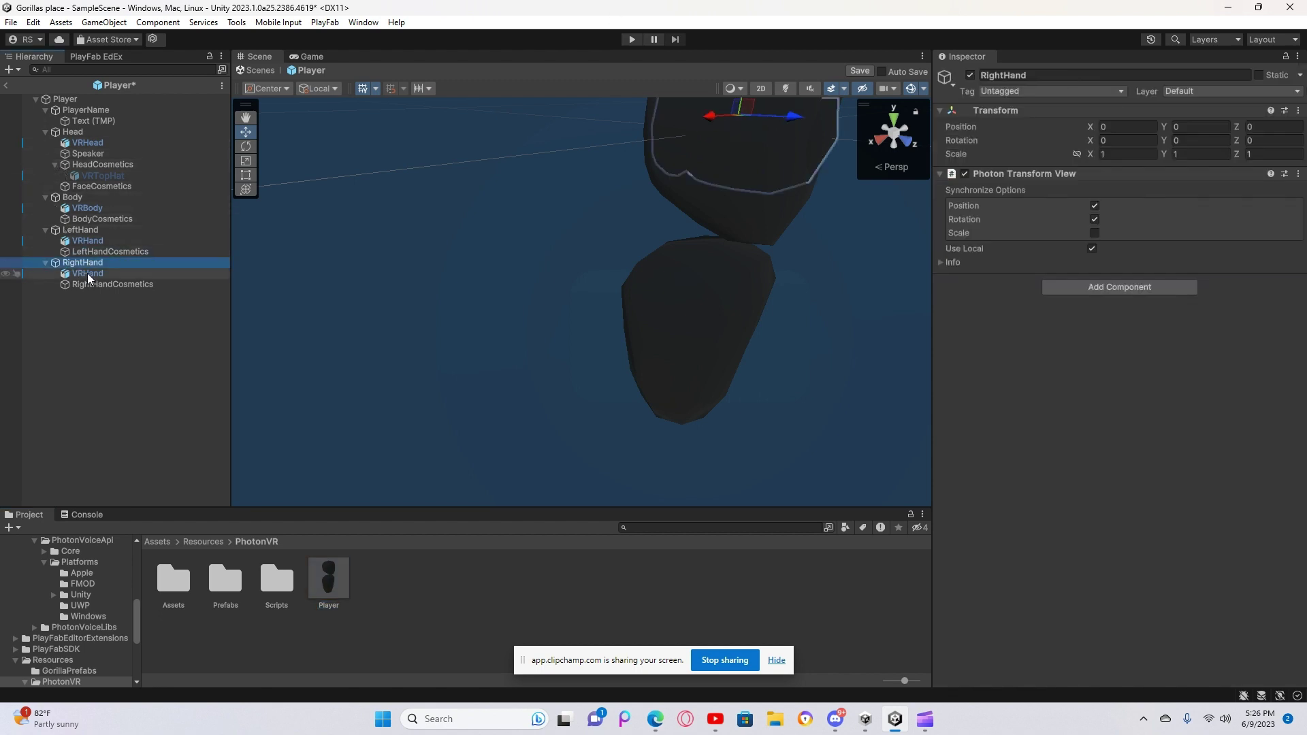
{"action": "key", "text": "f"}
{"action": "left_click_drag", "start_coordinate": [707, 235], "coordinate": [534, 271]}
{"action": "left_click_drag", "start_coordinate": [612, 279], "coordinate": [456, 291], "text": "alt"}
{"action": "scroll", "coordinate": [68, 572], "scroll_direction": "up", "scroll_amount": 10}
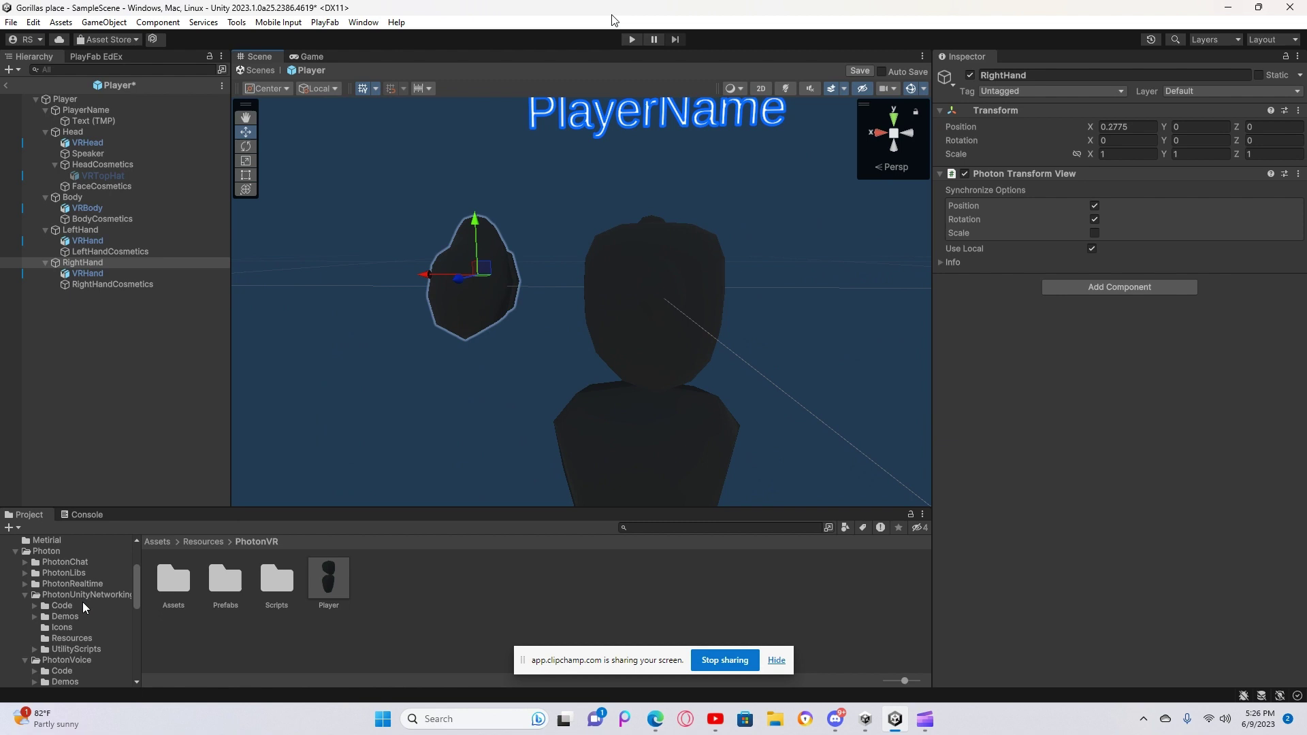
Step: Show the project's top-level Assets folder and look through the Documents folder in File Explorer for the hammer model files
{"action": "left_click", "coordinate": [773, 720]}
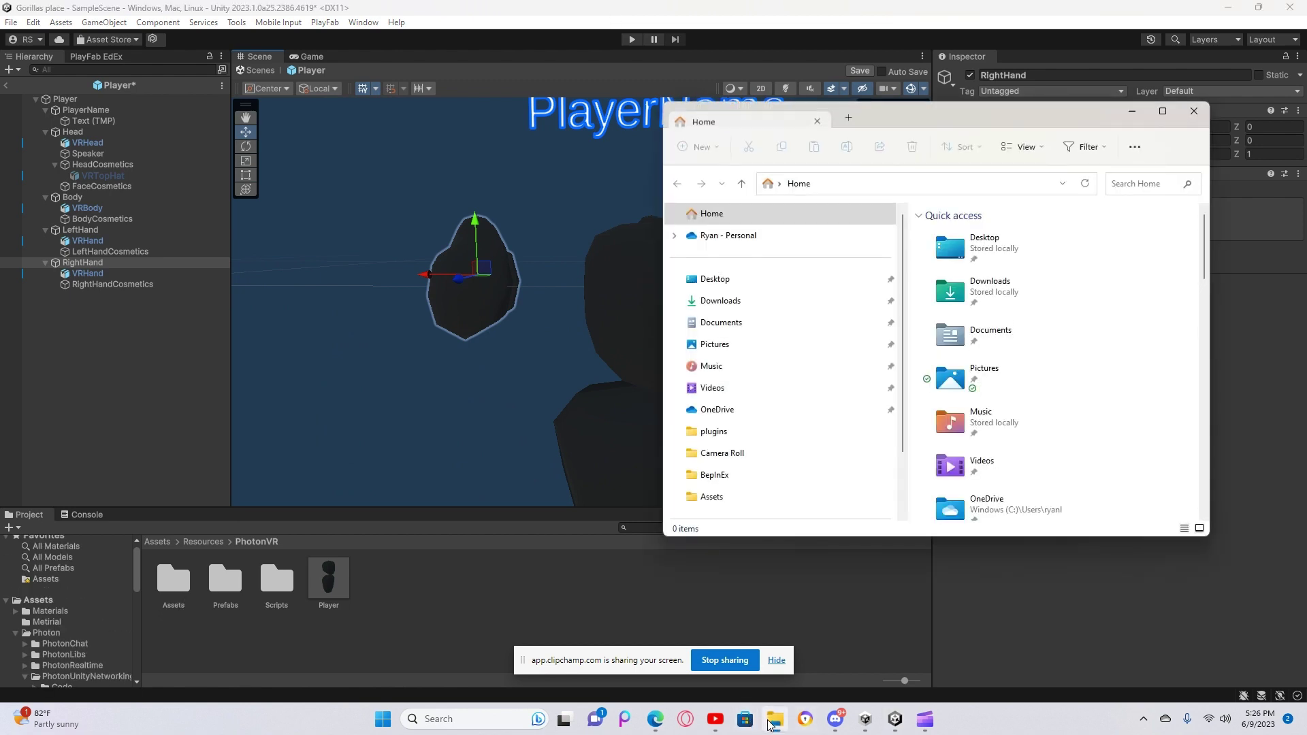
{"action": "left_click", "coordinate": [45, 600]}
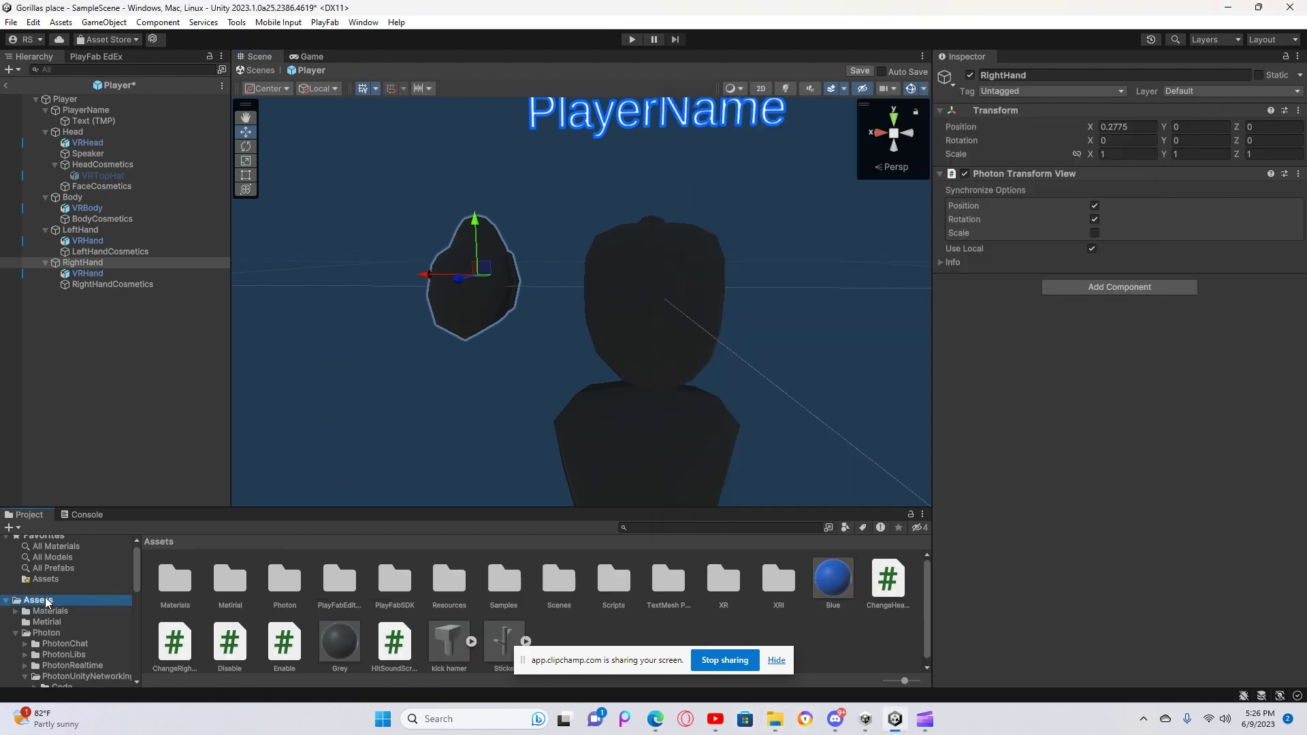
{"action": "left_click", "coordinate": [776, 719]}
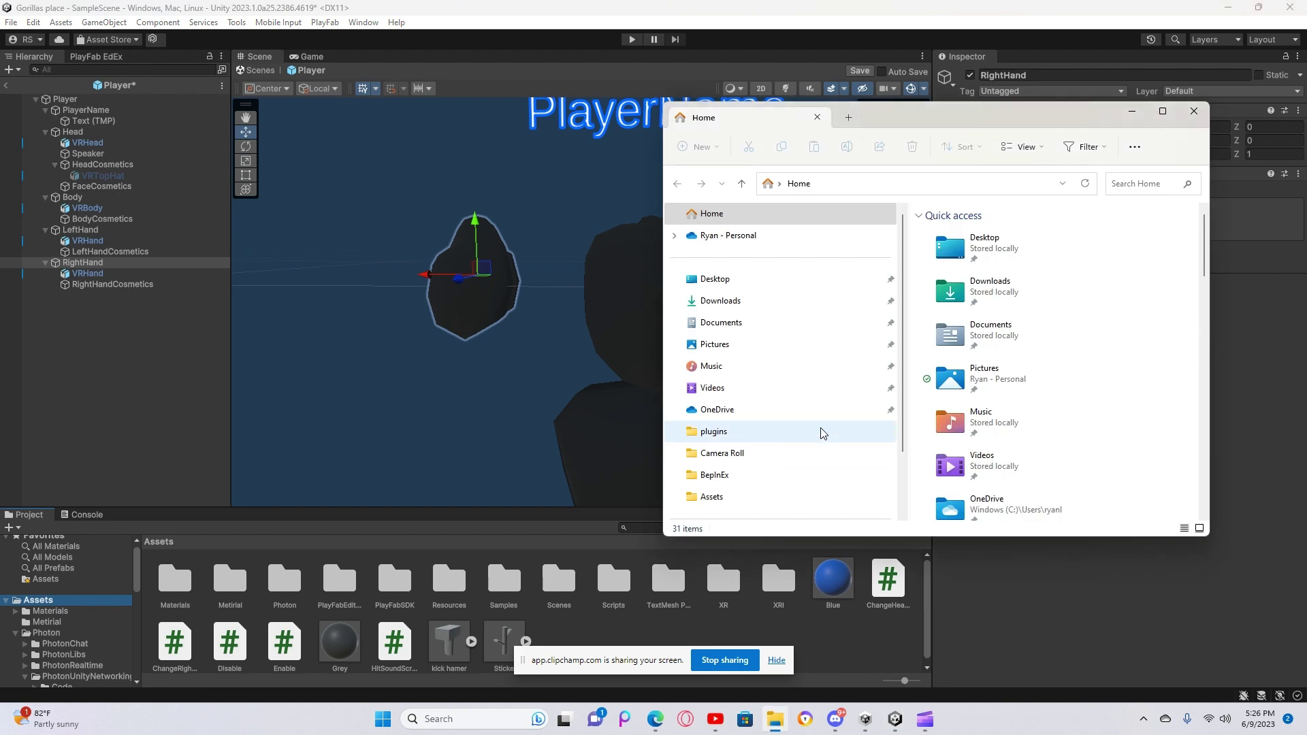
{"action": "left_click", "coordinate": [753, 324]}
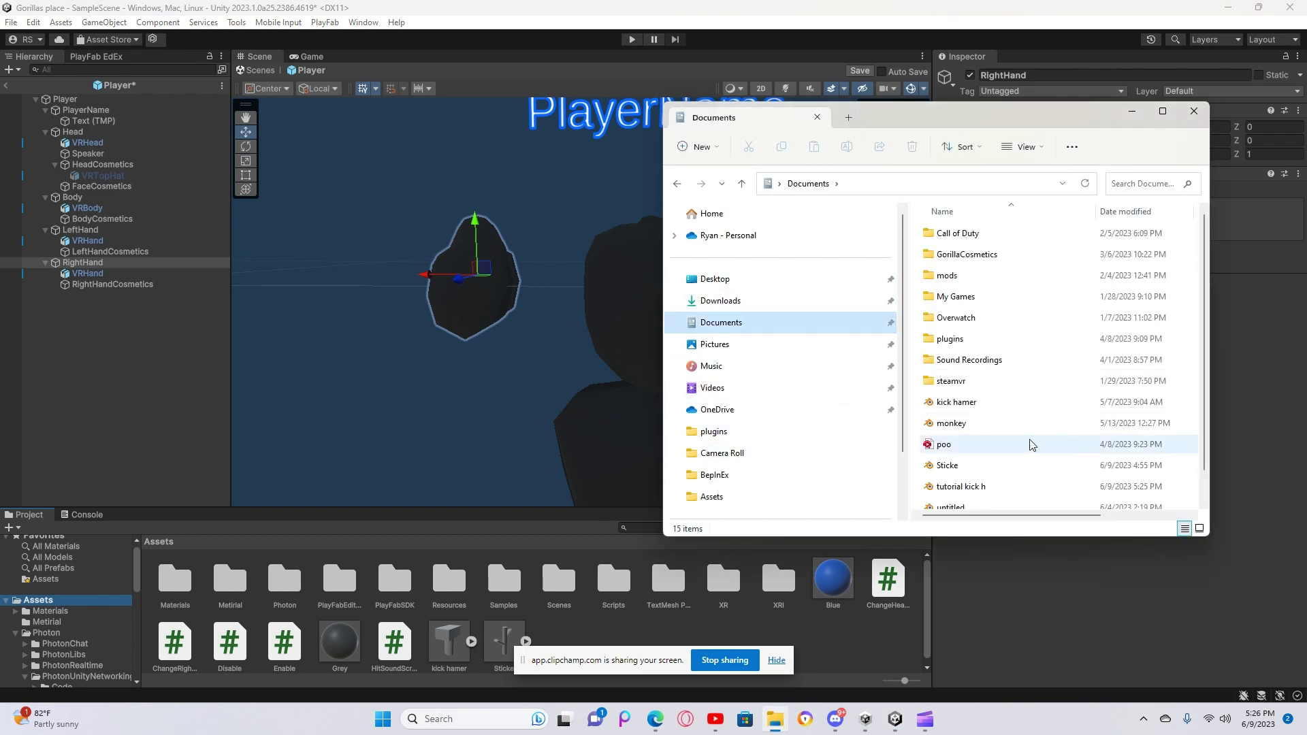
{"action": "scroll", "coordinate": [1064, 443], "scroll_direction": "down", "scroll_amount": 1}
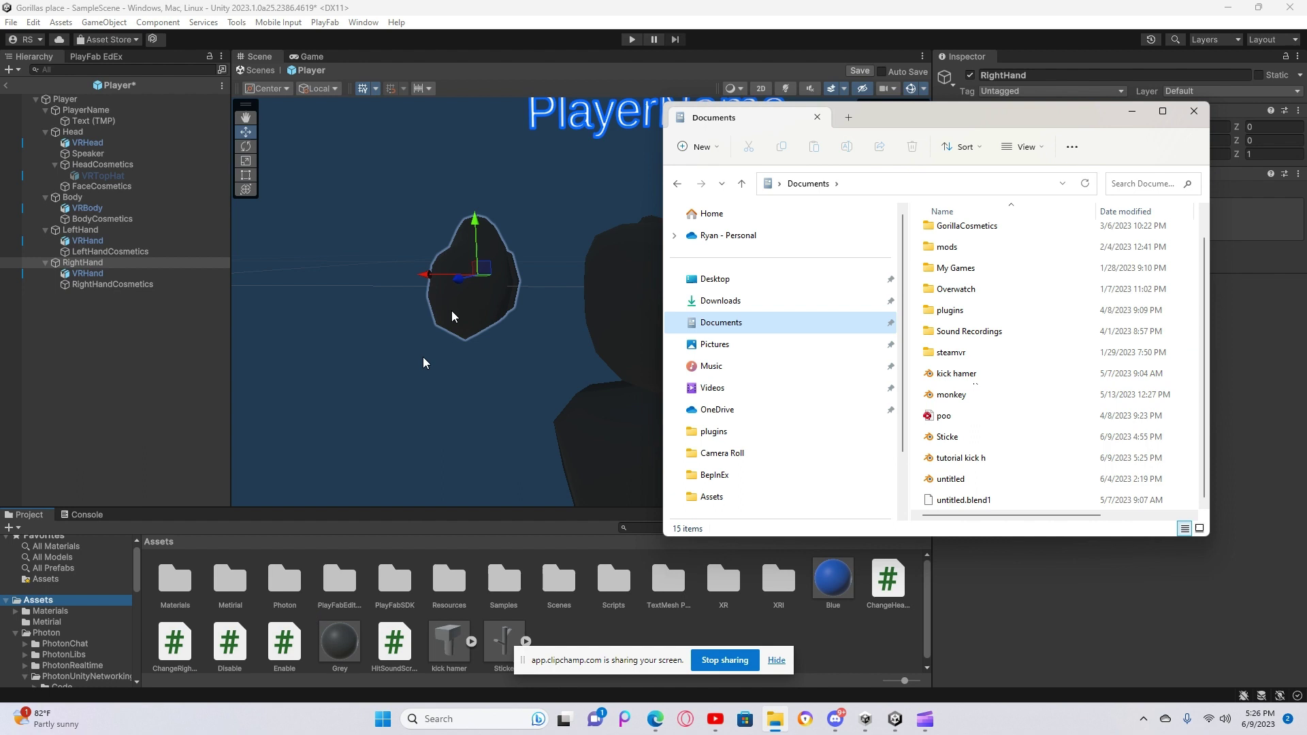
Step: Add the kick hamer model from Assets to the Player prefab and scale it uniformly to about 0.25
{"action": "left_click_drag", "start_coordinate": [452, 647], "coordinate": [460, 433]}
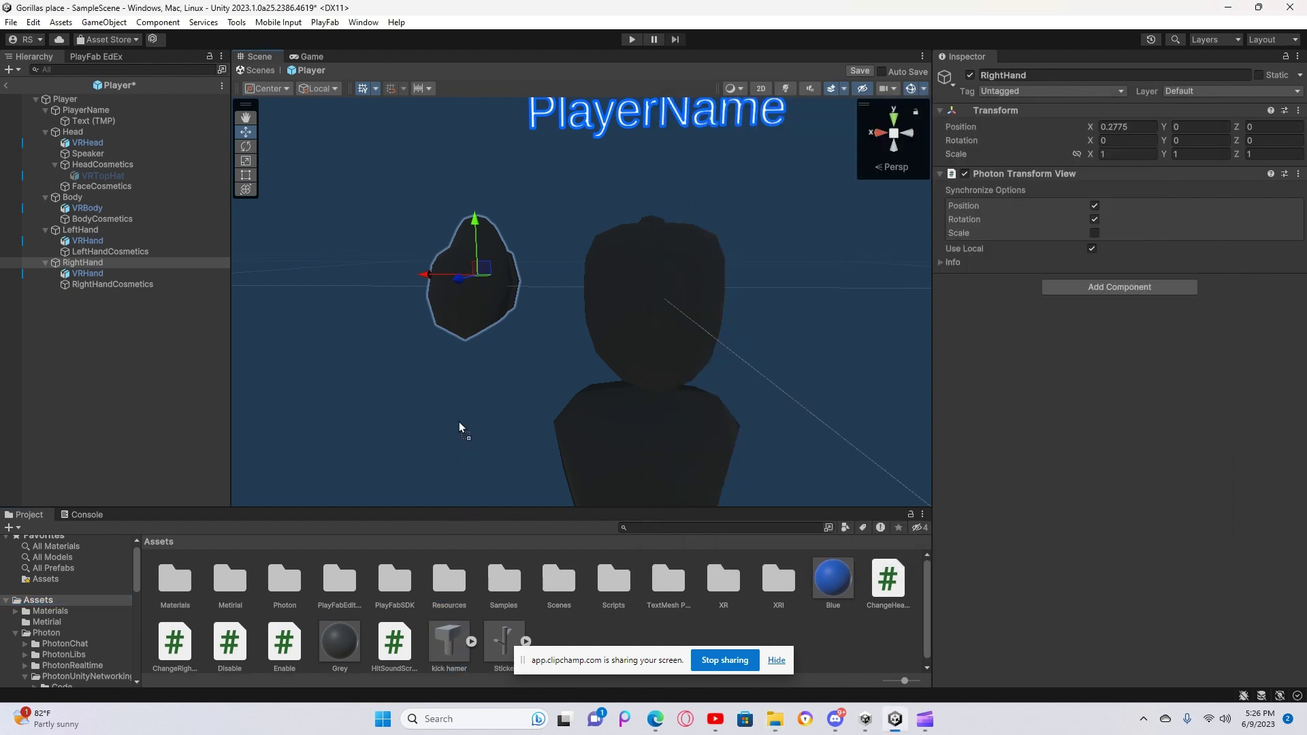
{"action": "left_click_drag", "start_coordinate": [467, 308], "coordinate": [406, 286]}
{"action": "right_click_drag", "start_coordinate": [422, 356], "coordinate": [257, 142]}
{"action": "left_click", "coordinate": [246, 161]}
{"action": "left_click_drag", "start_coordinate": [549, 262], "coordinate": [530, 297]}
{"action": "right_click_drag", "start_coordinate": [529, 297], "coordinate": [815, 350]}
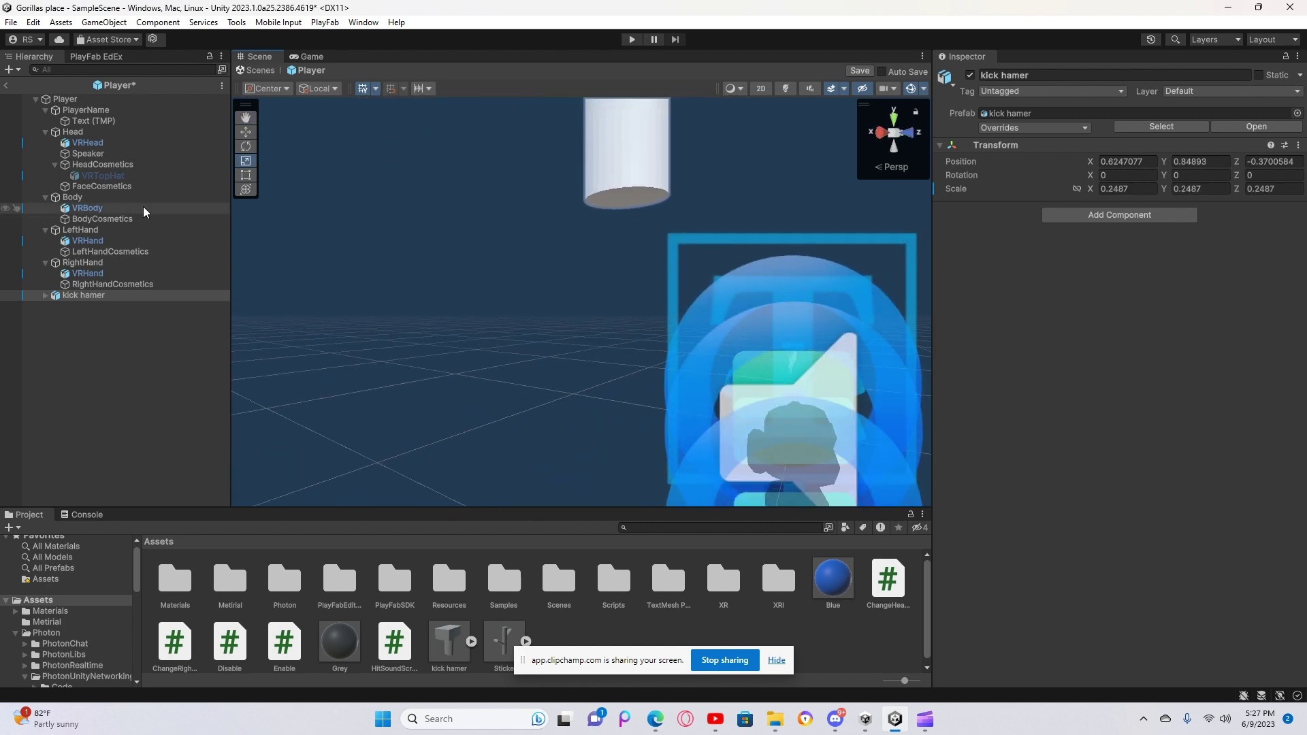
Step: Lower the kick hamer to about Y -0.11, level with the player's right hand
{"action": "left_click", "coordinate": [245, 131]}
{"action": "key", "text": "f"}
{"action": "left_click_drag", "start_coordinate": [633, 189], "coordinate": [636, 368]}
{"action": "right_click_drag", "start_coordinate": [700, 341], "coordinate": [481, 408]}
{"action": "left_click_drag", "start_coordinate": [539, 133], "coordinate": [534, 239]}
{"action": "left_click", "coordinate": [528, 291]}
{"action": "left_click", "coordinate": [554, 288]}
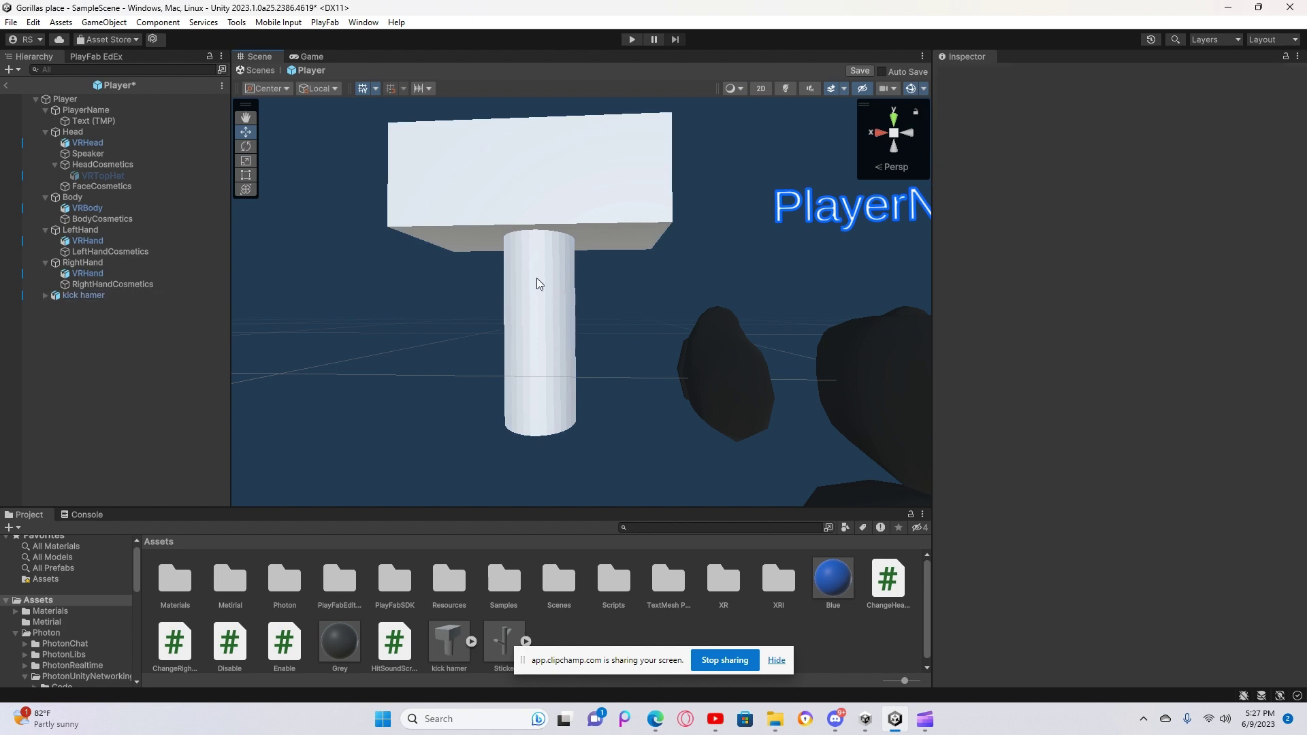
{"action": "left_click", "coordinate": [515, 287]}
{"action": "left_click_drag", "start_coordinate": [529, 326], "coordinate": [628, 316]}
{"action": "left_click", "coordinate": [563, 198]}
{"action": "left_click", "coordinate": [550, 204]}
{"action": "left_click_drag", "start_coordinate": [529, 201], "coordinate": [515, 391]}
Step: Shift the whole kick hamer to about X 0.645 and Z 0.005 so its handle meets the right hand
{"action": "left_click", "coordinate": [115, 297]}
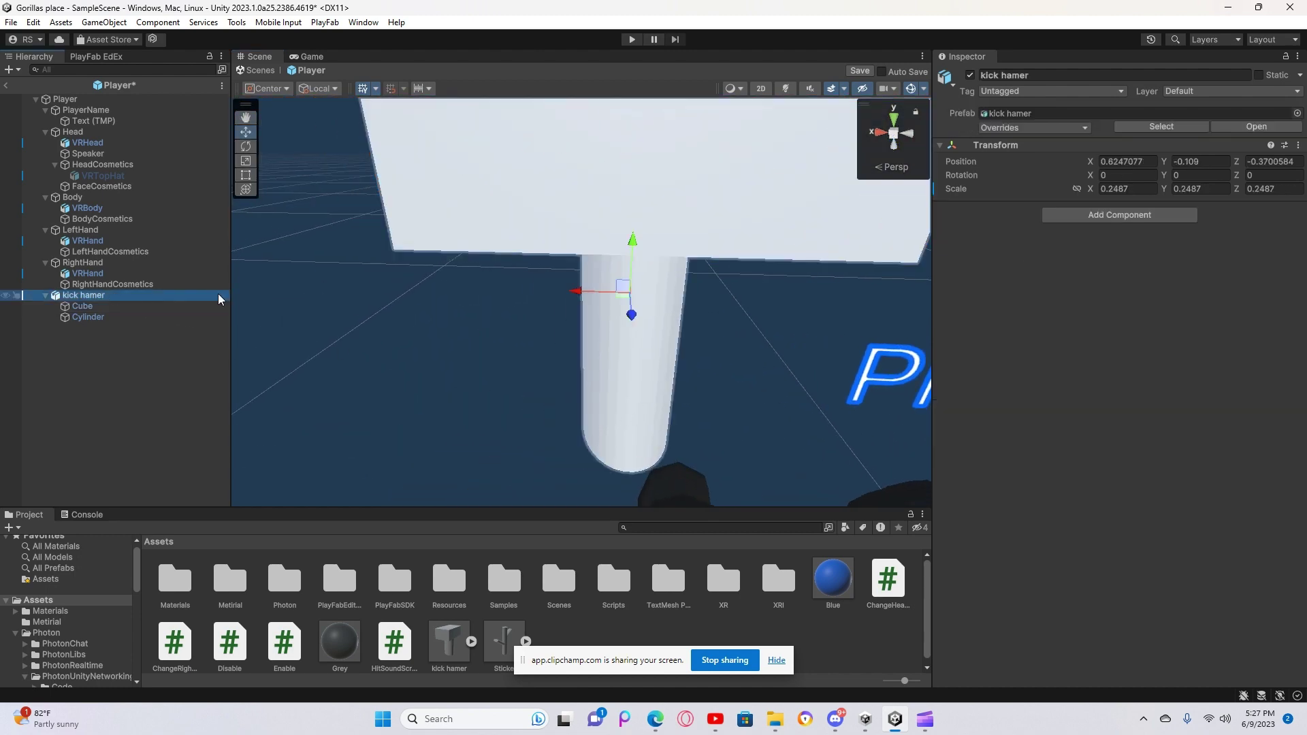
{"action": "left_click", "coordinate": [634, 314]}
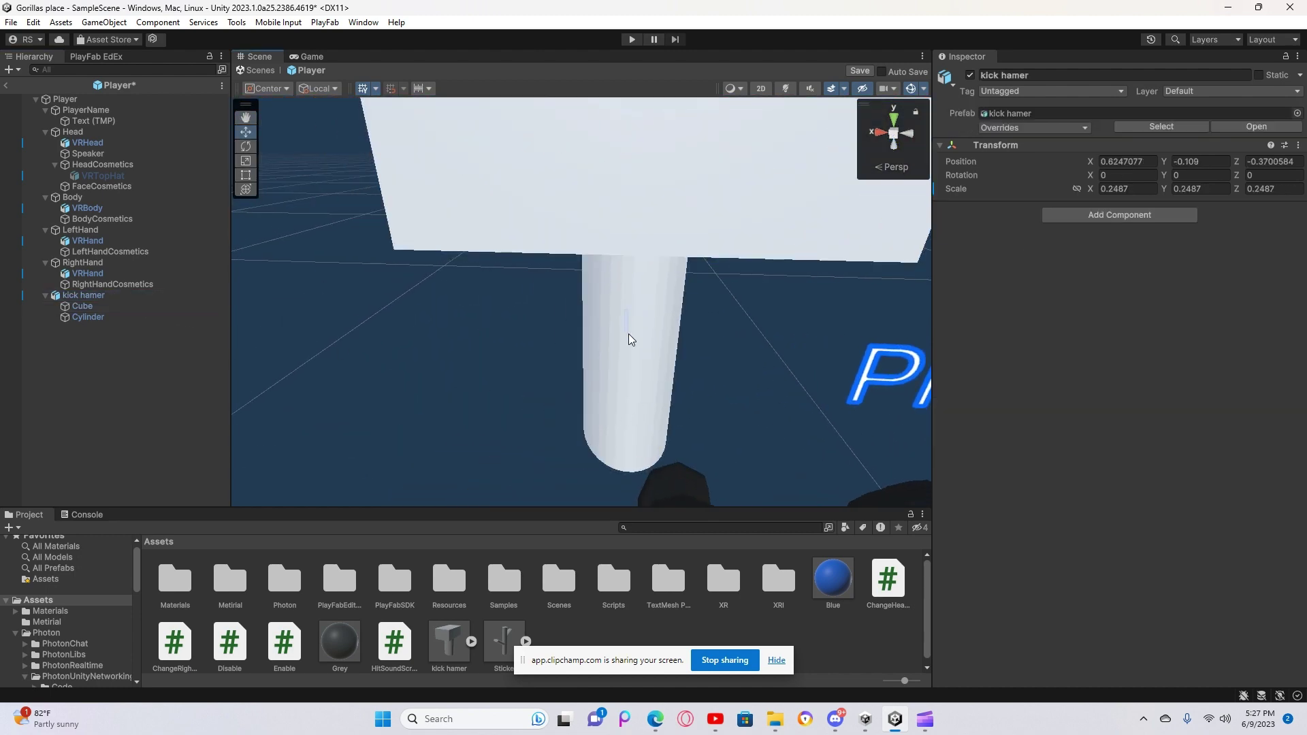
{"action": "left_click", "coordinate": [121, 298]}
{"action": "scroll", "coordinate": [632, 381], "scroll_direction": "up", "scroll_amount": 5}
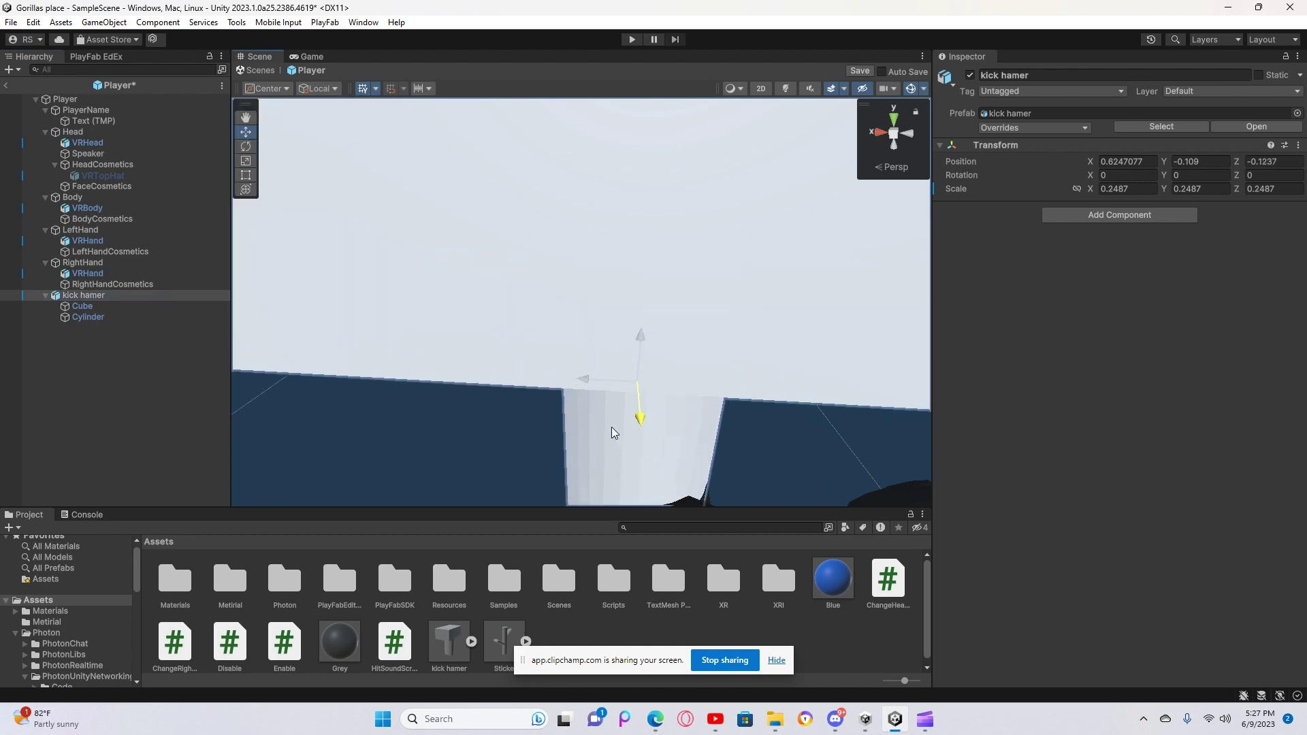
{"action": "left_click_drag", "start_coordinate": [665, 373], "coordinate": [636, 317], "text": "alt"}
{"action": "left_click_drag", "start_coordinate": [584, 271], "coordinate": [608, 331]}
{"action": "left_click_drag", "start_coordinate": [694, 335], "coordinate": [695, 102], "text": "alt"}
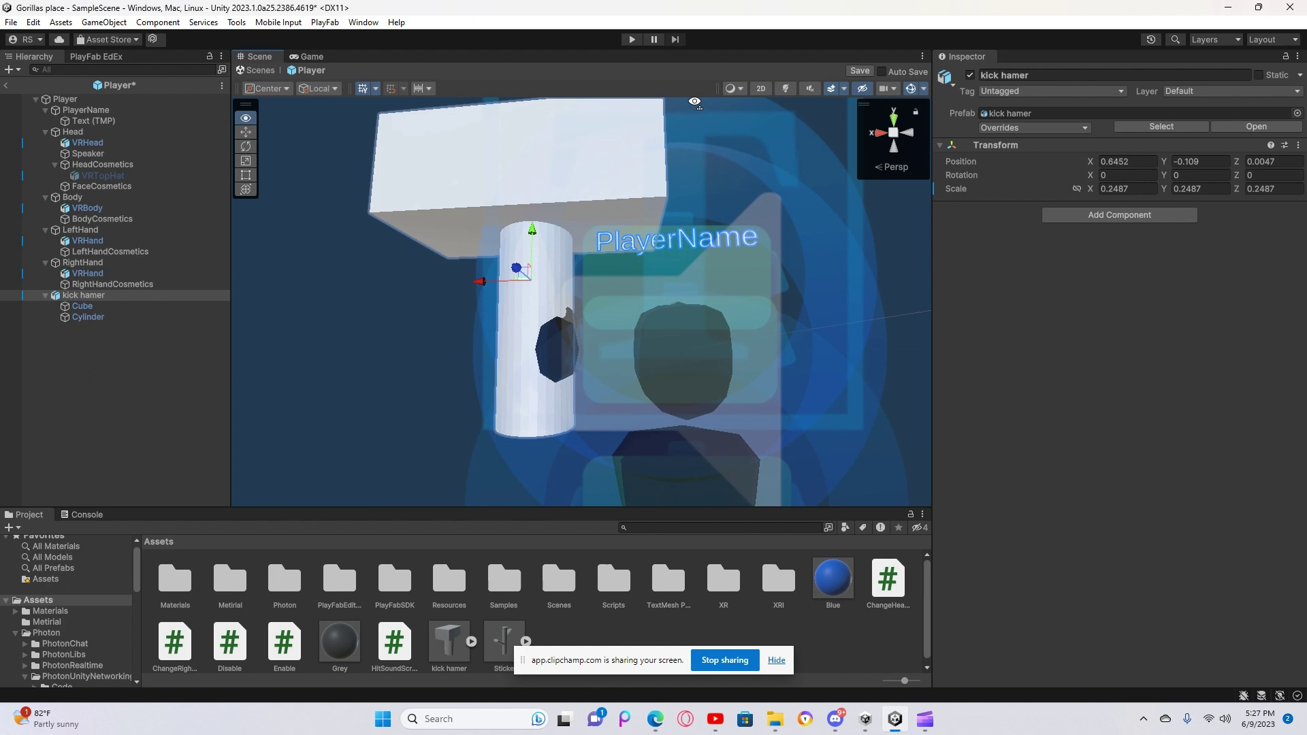
{"action": "left_click", "coordinate": [44, 297]}
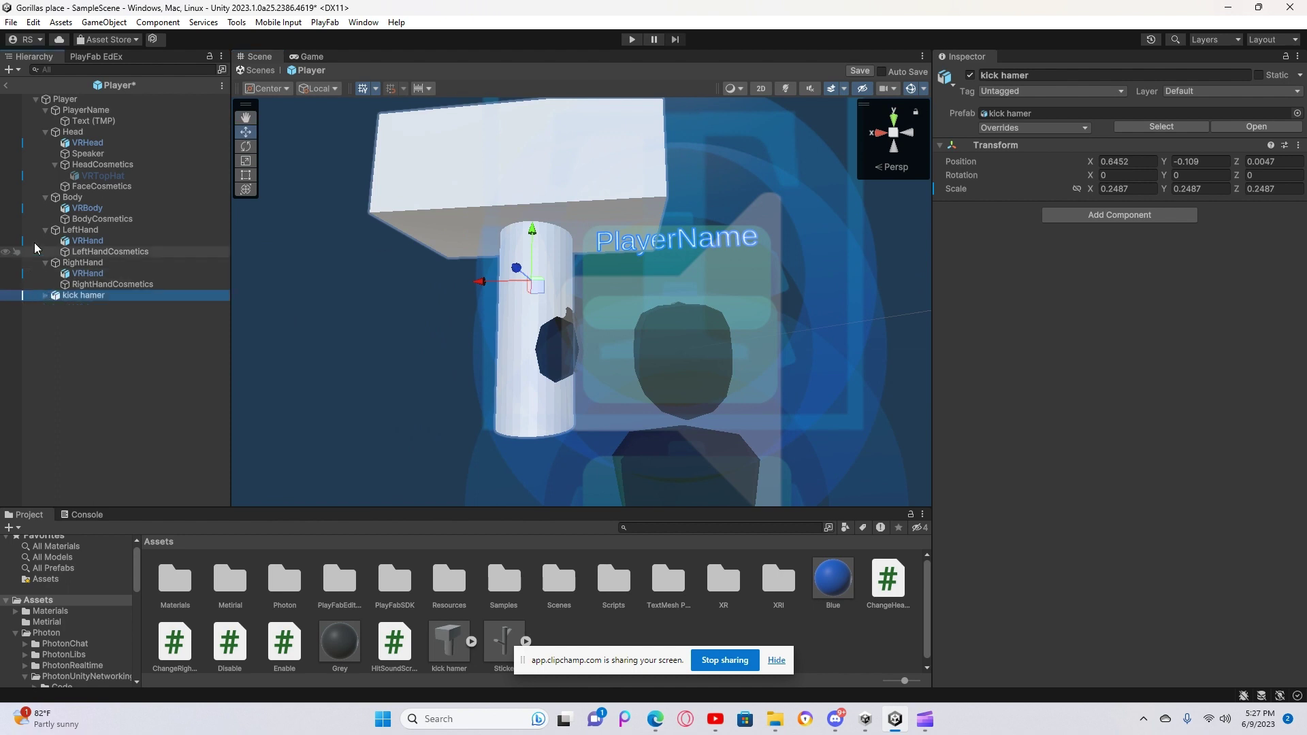
Step: Leave the Player prefab, saving its changes, and face the open area near the store in SampleScene
{"action": "left_click", "coordinate": [6, 88]}
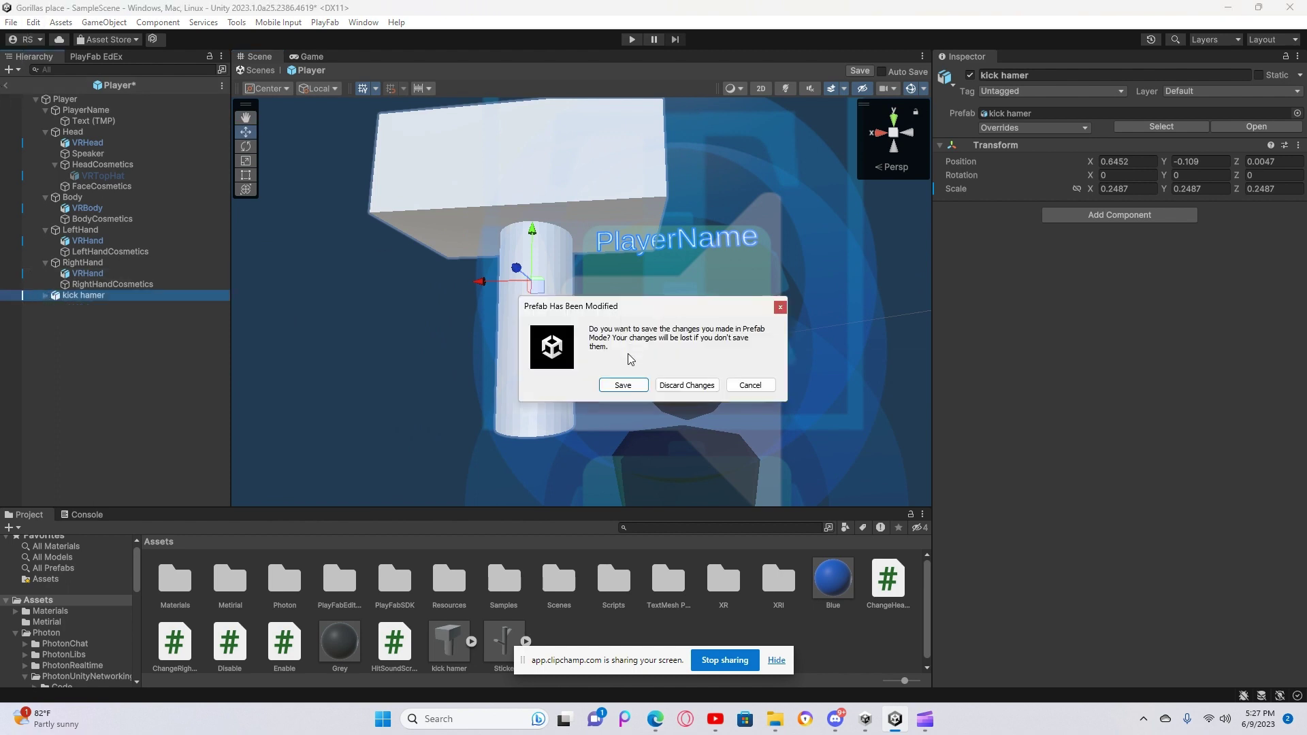
{"action": "left_click", "coordinate": [622, 384]}
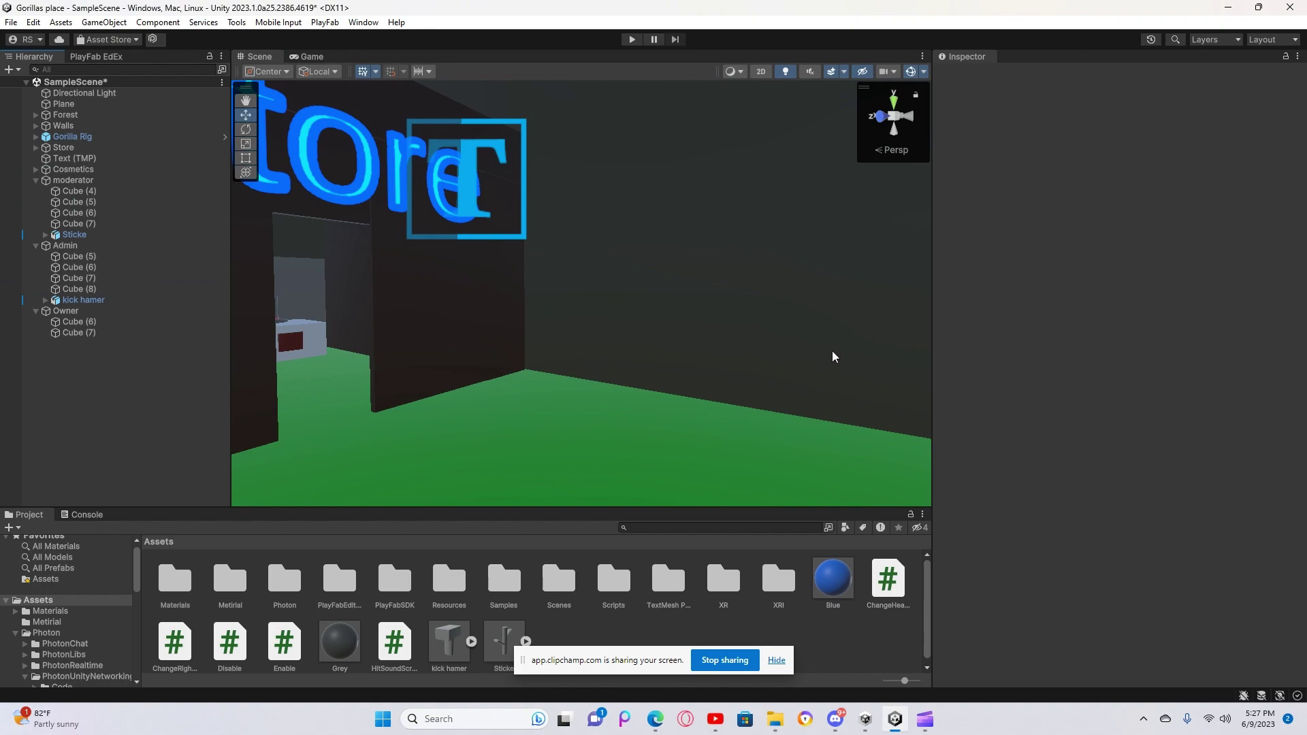
{"action": "right_click_drag", "start_coordinate": [878, 347], "coordinate": [676, 375]}
{"action": "right_click_drag", "start_coordinate": [578, 339], "coordinate": [540, 300]}
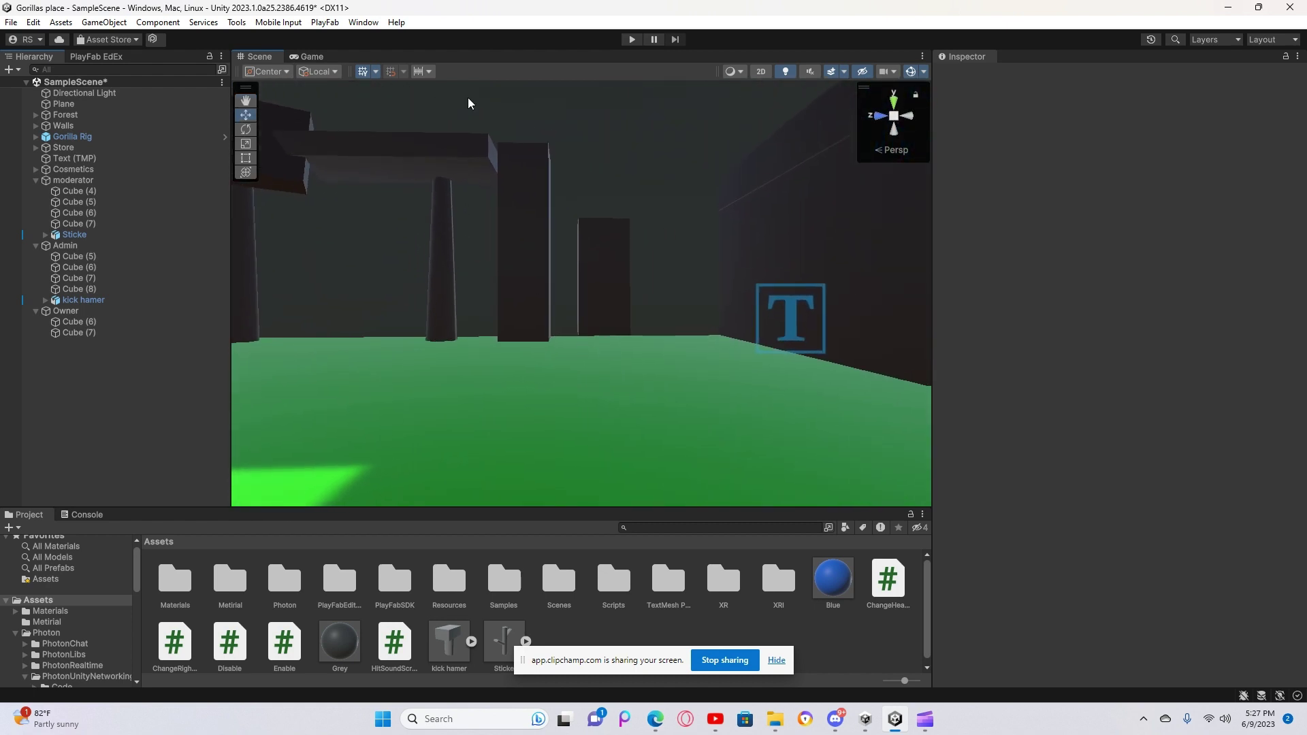
Step: Add a new 3D cube to SampleScene at the top level of the object list
{"action": "right_click", "coordinate": [101, 344]}
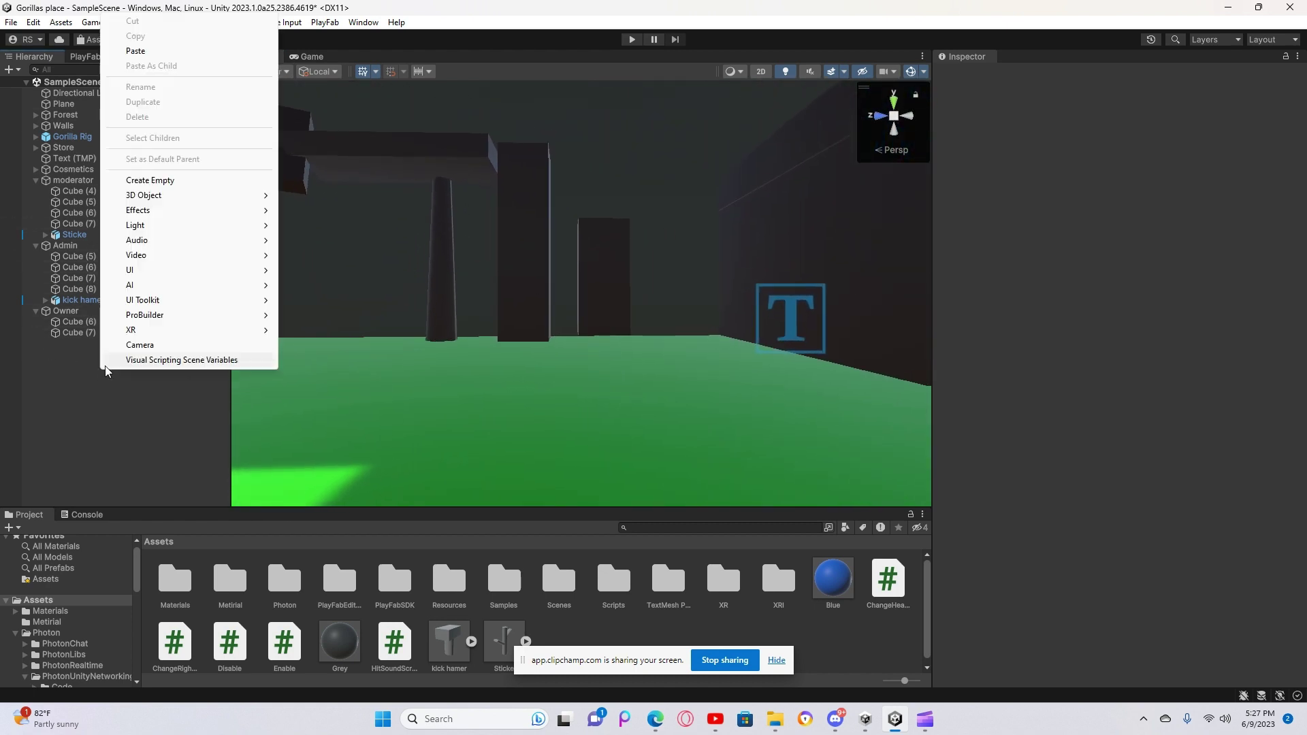
{"action": "mouse_move", "coordinate": [165, 213]}
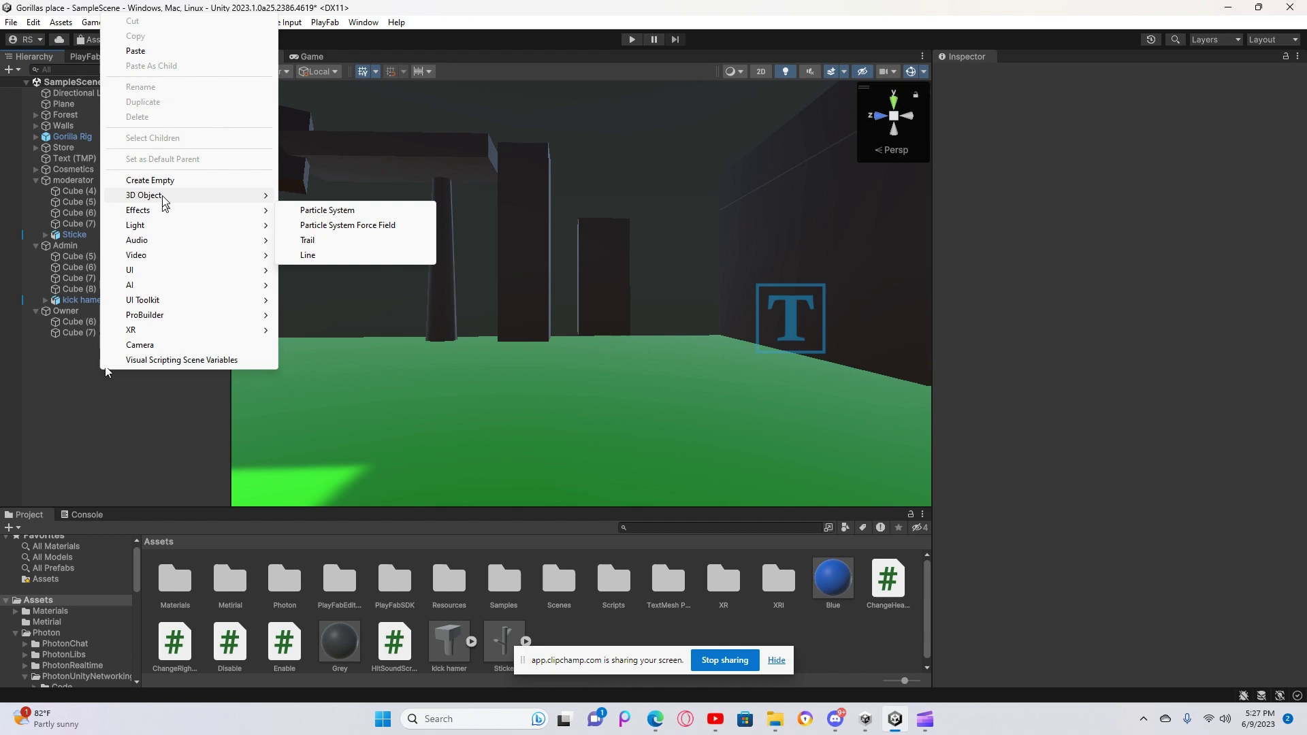
{"action": "mouse_move", "coordinate": [260, 198]}
{"action": "left_click", "coordinate": [310, 197]}
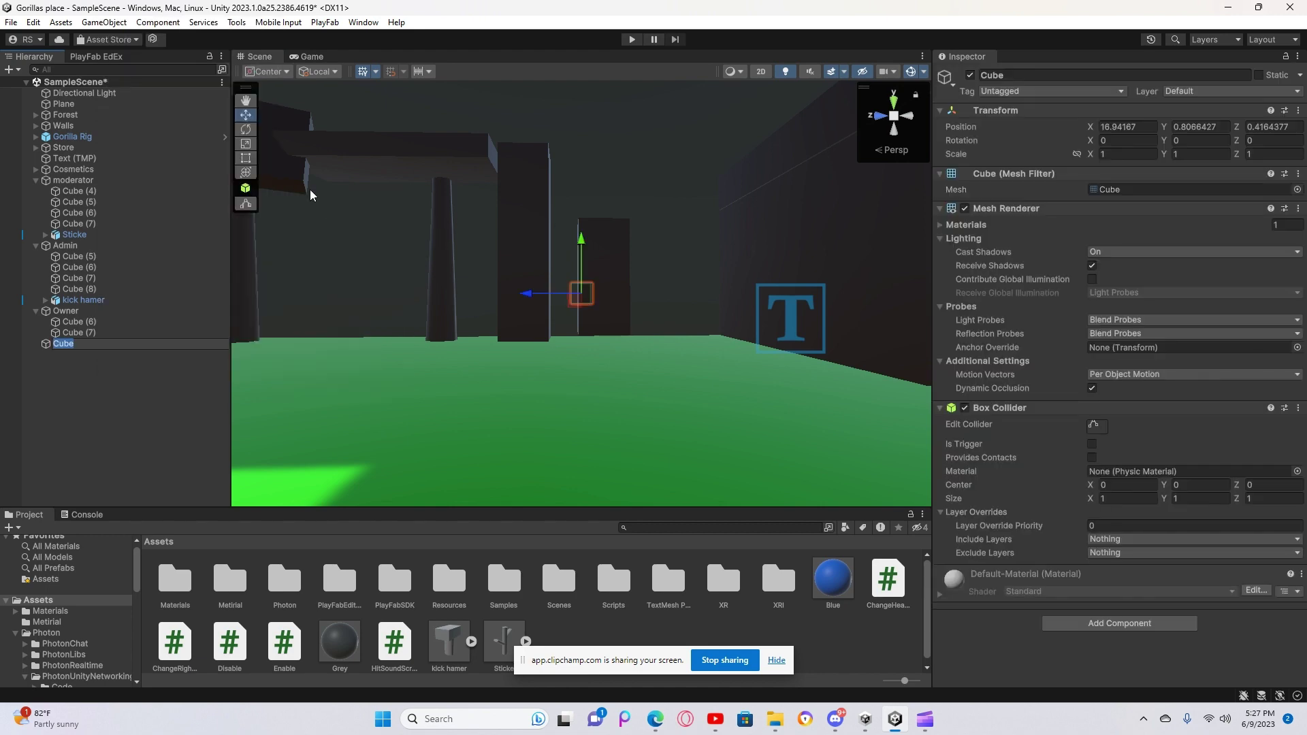
{"action": "left_click", "coordinate": [1187, 719]}
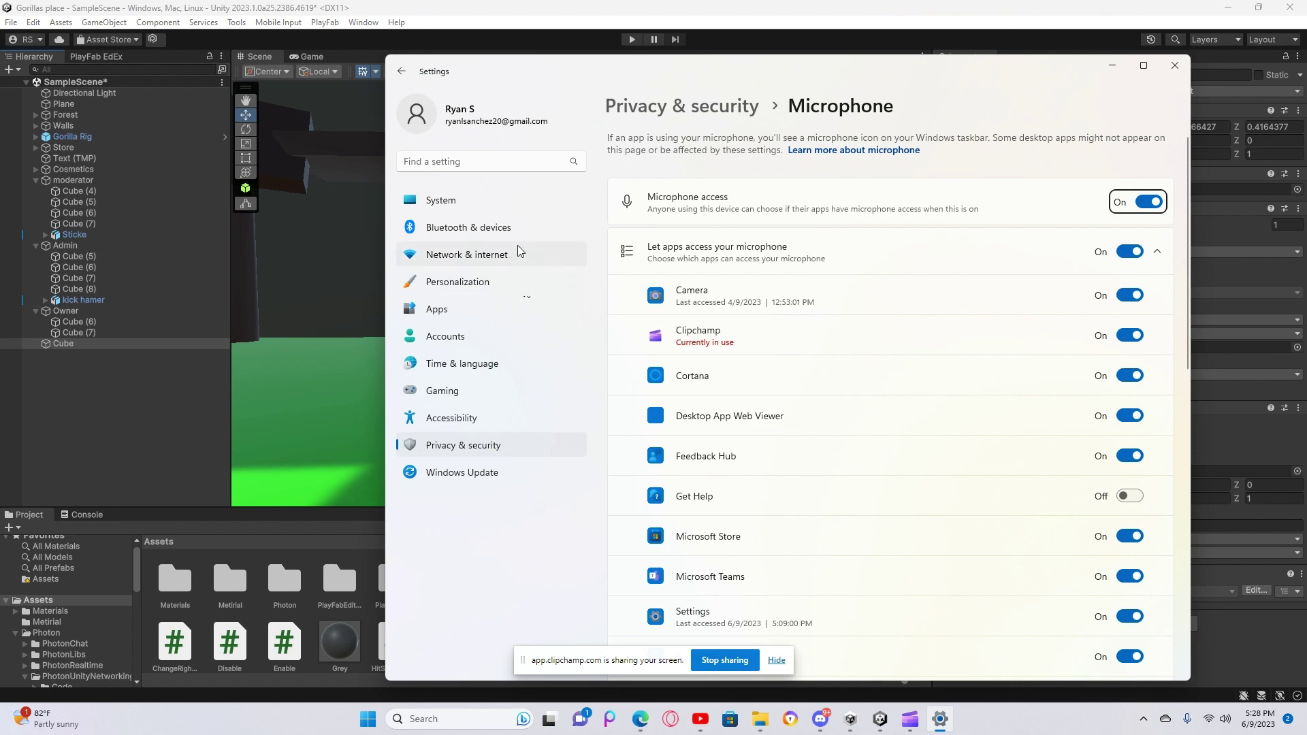
{"action": "left_click", "coordinate": [1182, 58]}
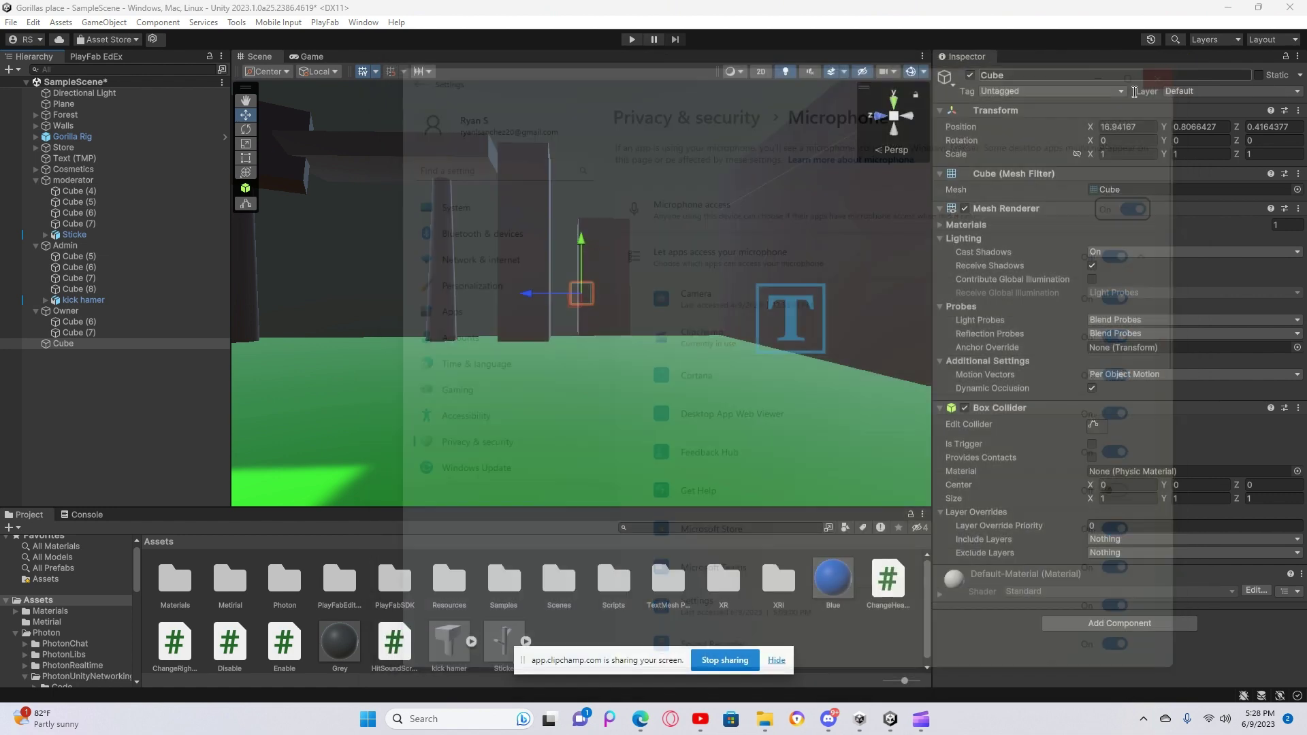
Step: Move the new cube along X to about 1.71, onto the green floor near the store
{"action": "right_click_drag", "start_coordinate": [572, 281], "coordinate": [417, 285]}
{"action": "left_click_drag", "start_coordinate": [294, 273], "coordinate": [949, 289]}
{"action": "key", "text": "f"}
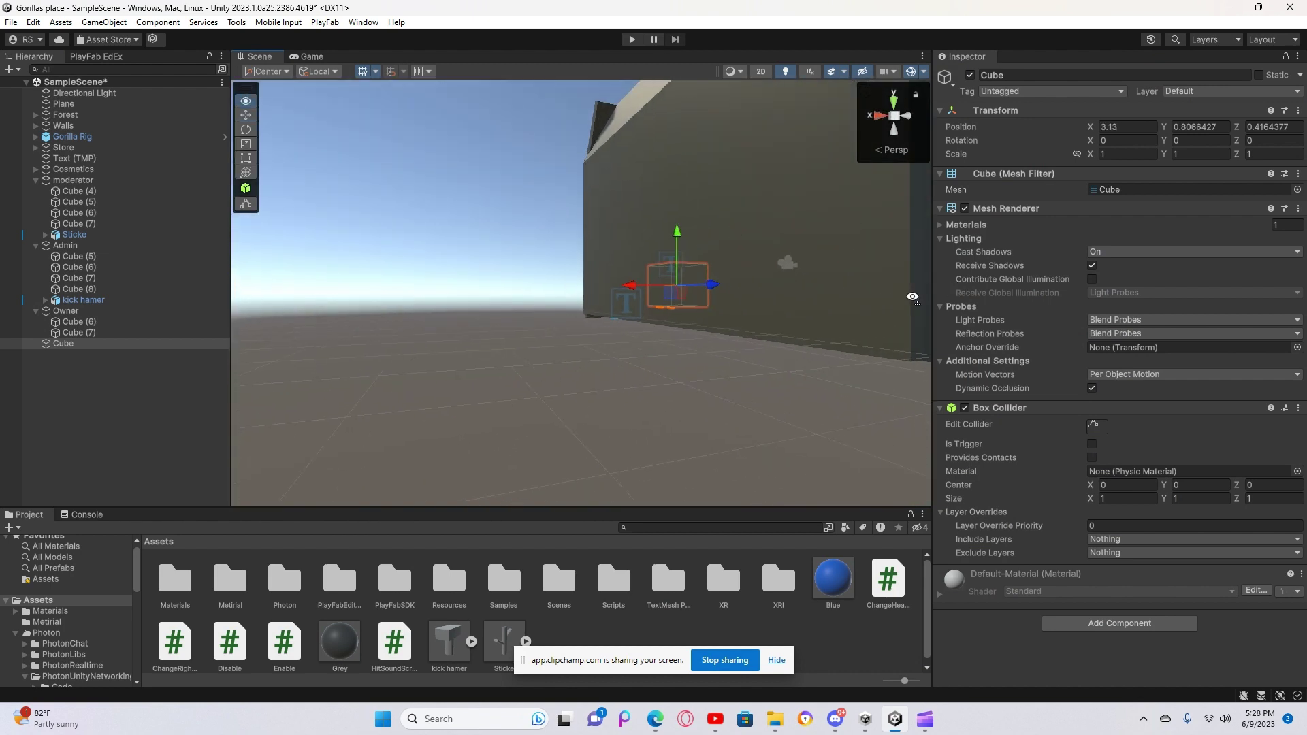
{"action": "left_click_drag", "start_coordinate": [592, 289], "coordinate": [756, 285]}
{"action": "key", "text": "f"}
Step: Flatten the cube to a Y scale of about 0.37 and lower it onto the floor at about Y 0.22
{"action": "left_click_drag", "start_coordinate": [618, 238], "coordinate": [614, 315]}
{"action": "left_click", "coordinate": [245, 144]}
{"action": "left_click", "coordinate": [614, 265]}
{"action": "left_click", "coordinate": [614, 267]}
{"action": "left_click", "coordinate": [611, 275]}
{"action": "left_click", "coordinate": [616, 297]}
{"action": "left_click_drag", "start_coordinate": [614, 256], "coordinate": [623, 306]}
{"action": "key", "text": "w"}
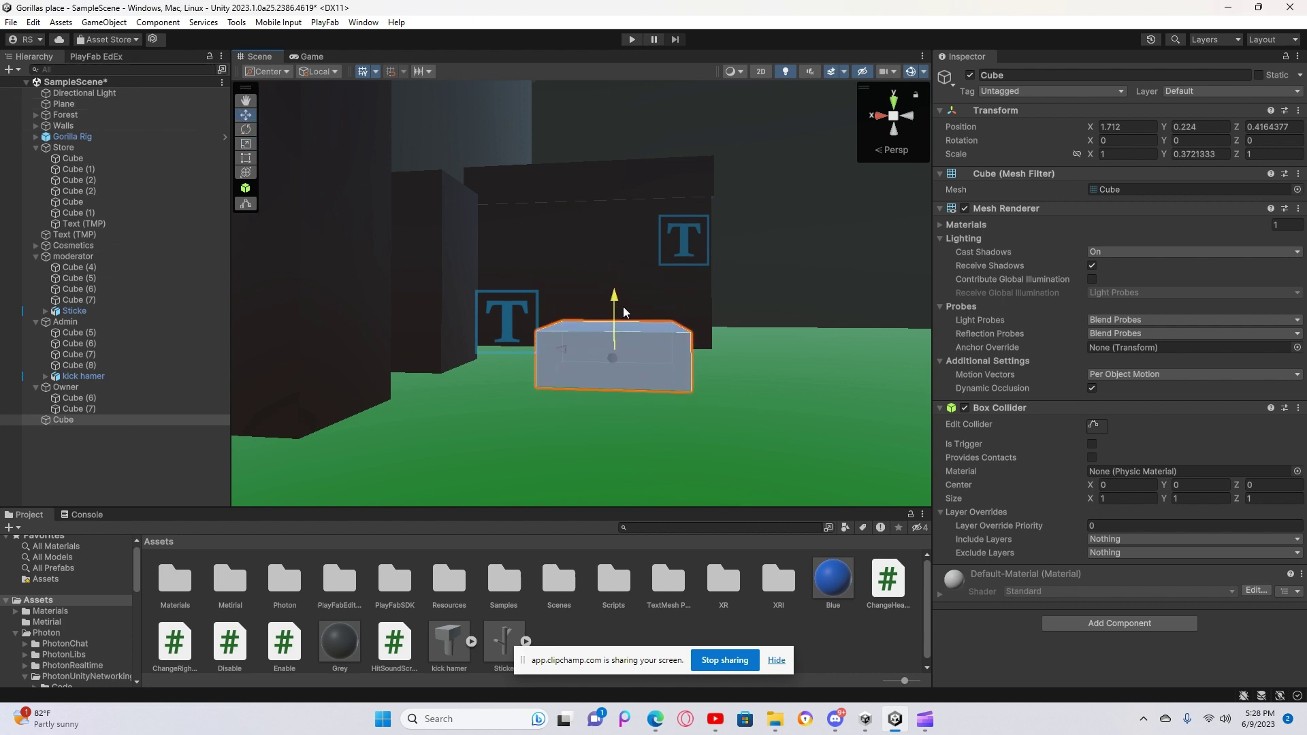
Step: Duplicate the flattened cube and raise the copy to about Y 0.62 so it sits on the original
{"action": "right_click", "coordinate": [75, 419]}
{"action": "left_click", "coordinate": [131, 317]}
{"action": "left_click_drag", "start_coordinate": [615, 320], "coordinate": [622, 264]}
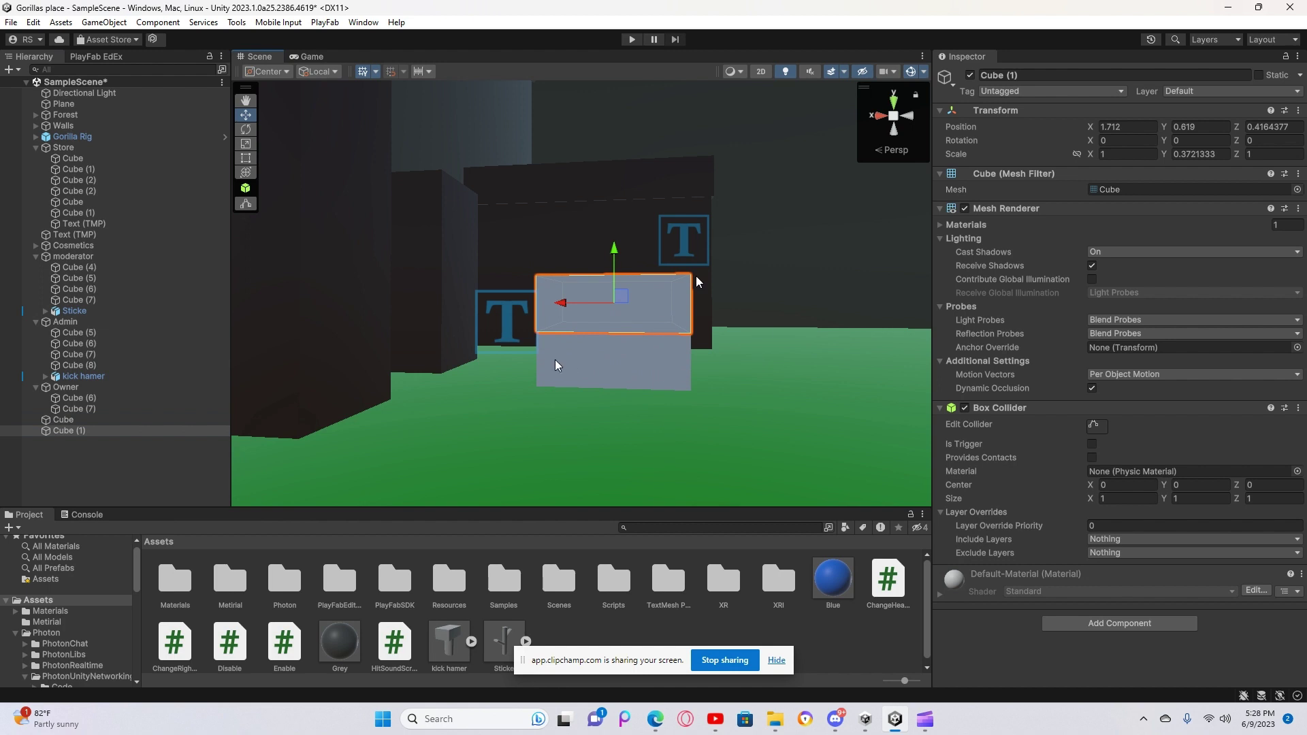
Step: Open the Metirial folder and set New Material 8's rendering mode to Transparent
{"action": "double_click", "coordinate": [230, 578]}
{"action": "left_click", "coordinate": [10, 529]}
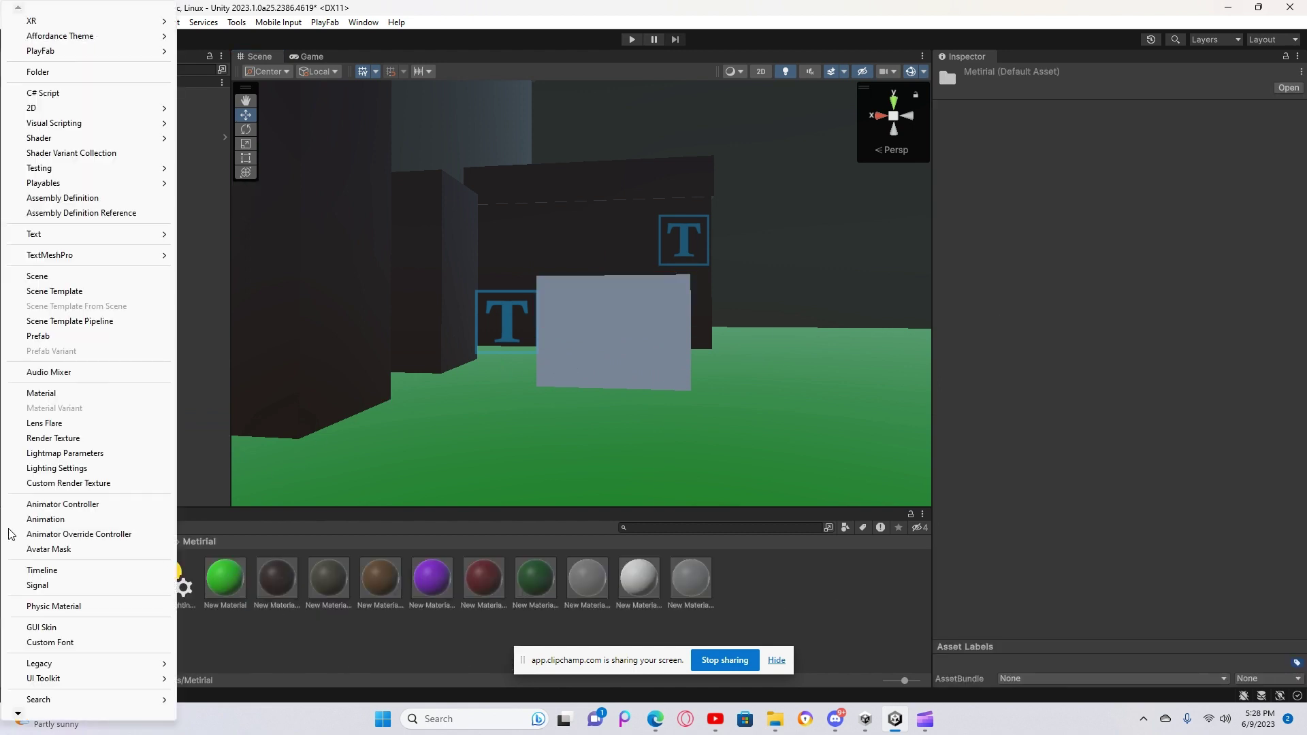
{"action": "left_click", "coordinate": [629, 594]}
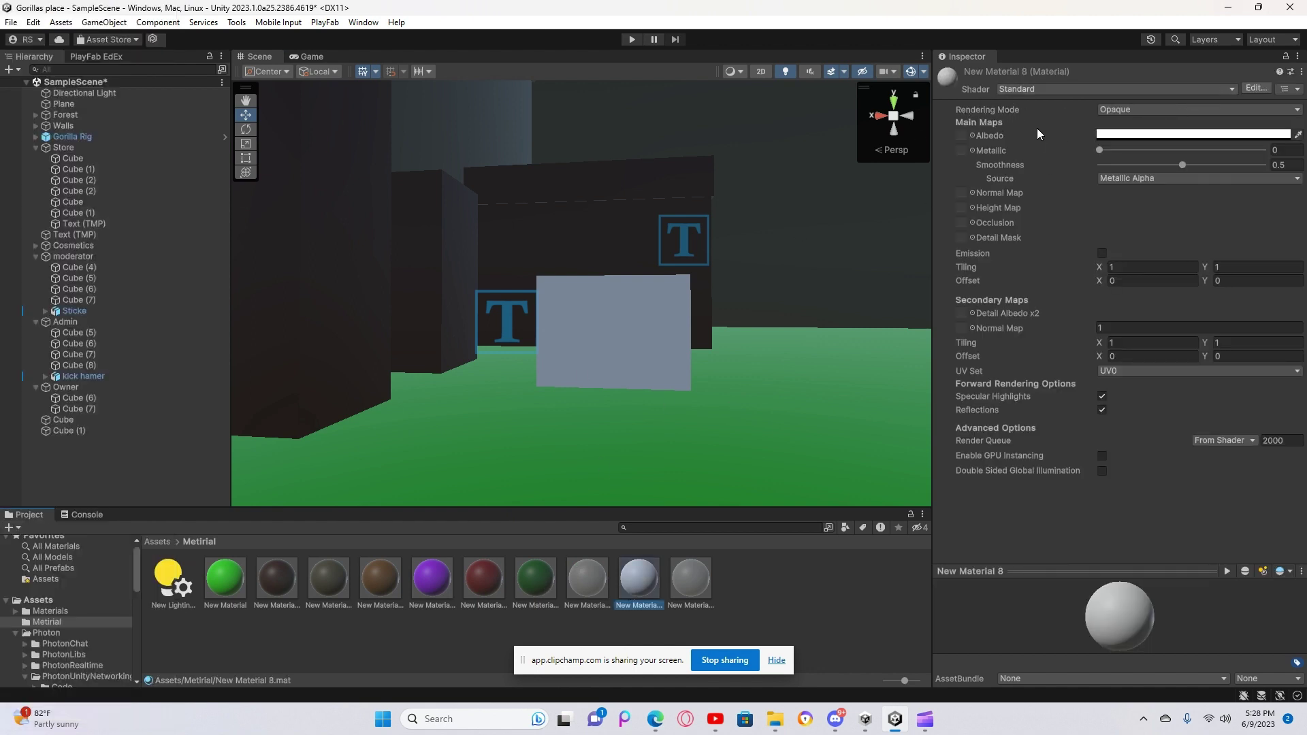
{"action": "left_click", "coordinate": [1120, 111]}
{"action": "left_click", "coordinate": [1144, 170]}
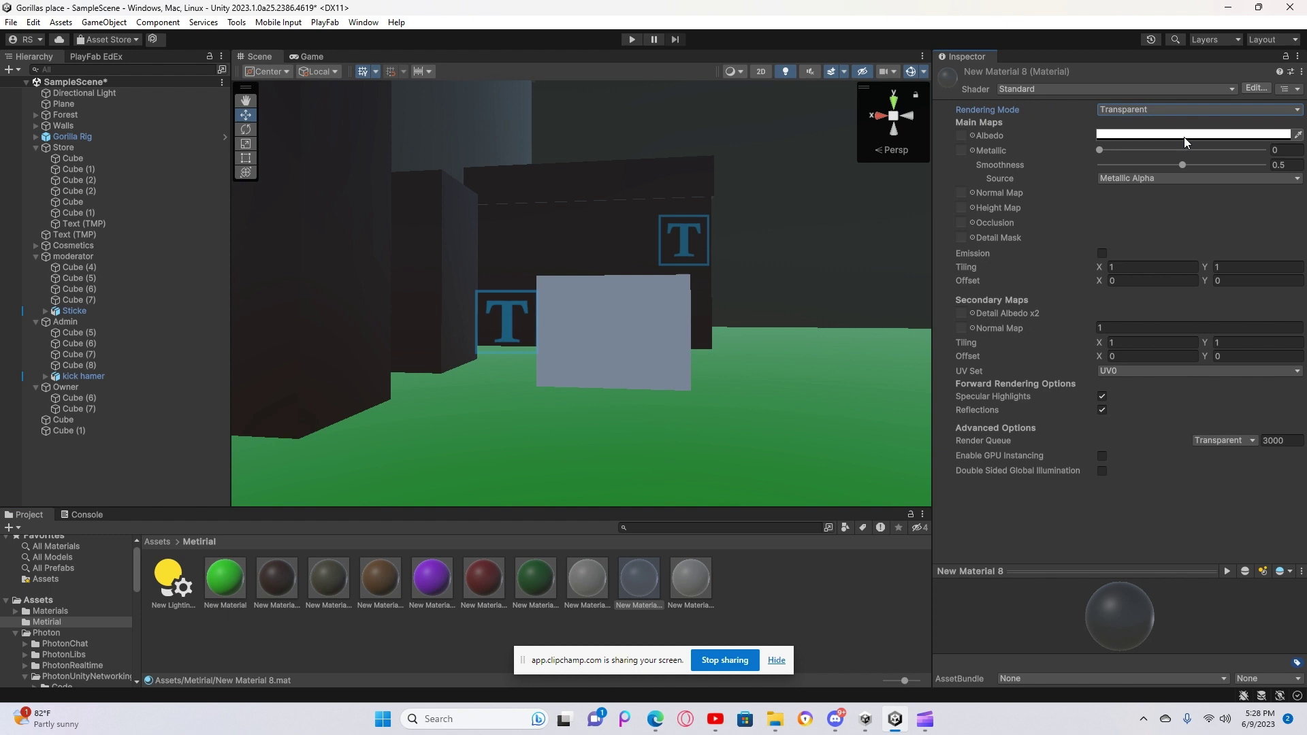
Step: Set the alpha of New Material 8's albedo colour to 45
{"action": "left_click", "coordinate": [1183, 136]}
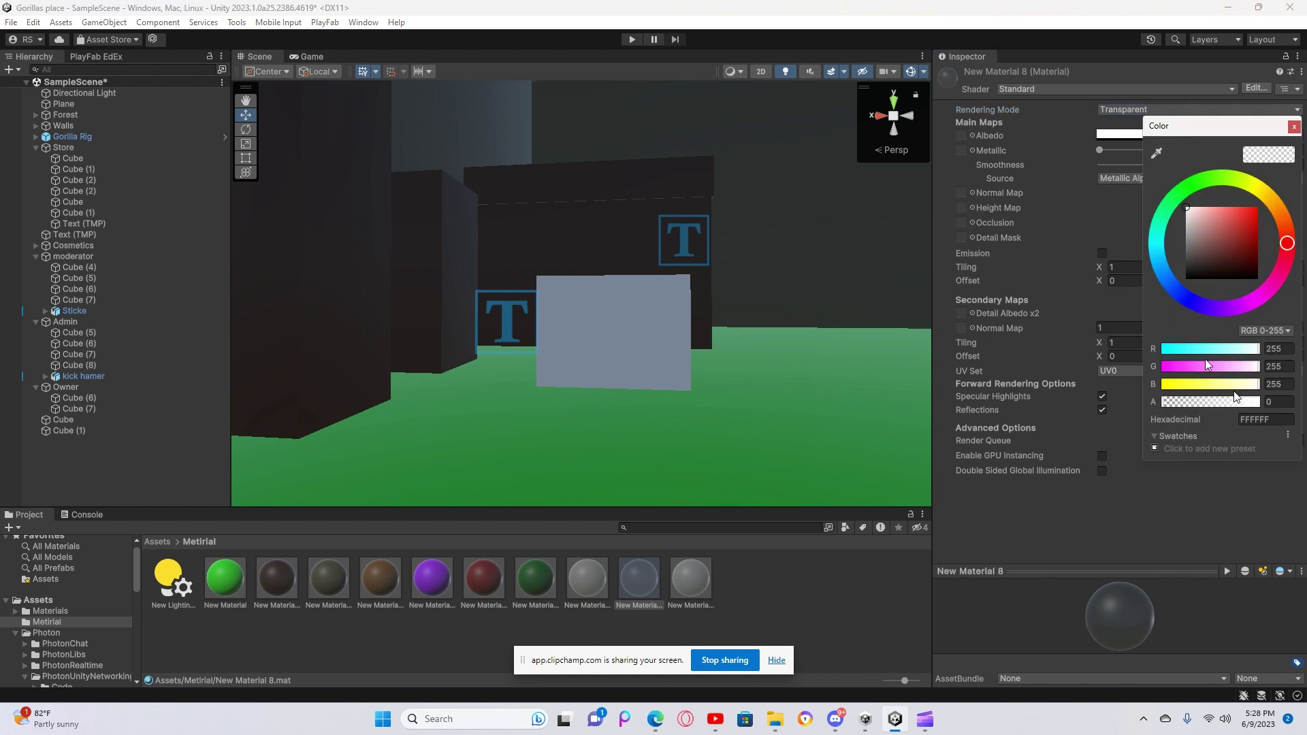
{"action": "left_click", "coordinate": [1185, 403]}
{"action": "left_click_drag", "start_coordinate": [1186, 400], "coordinate": [1180, 403]}
{"action": "double_click", "coordinate": [1275, 398]}
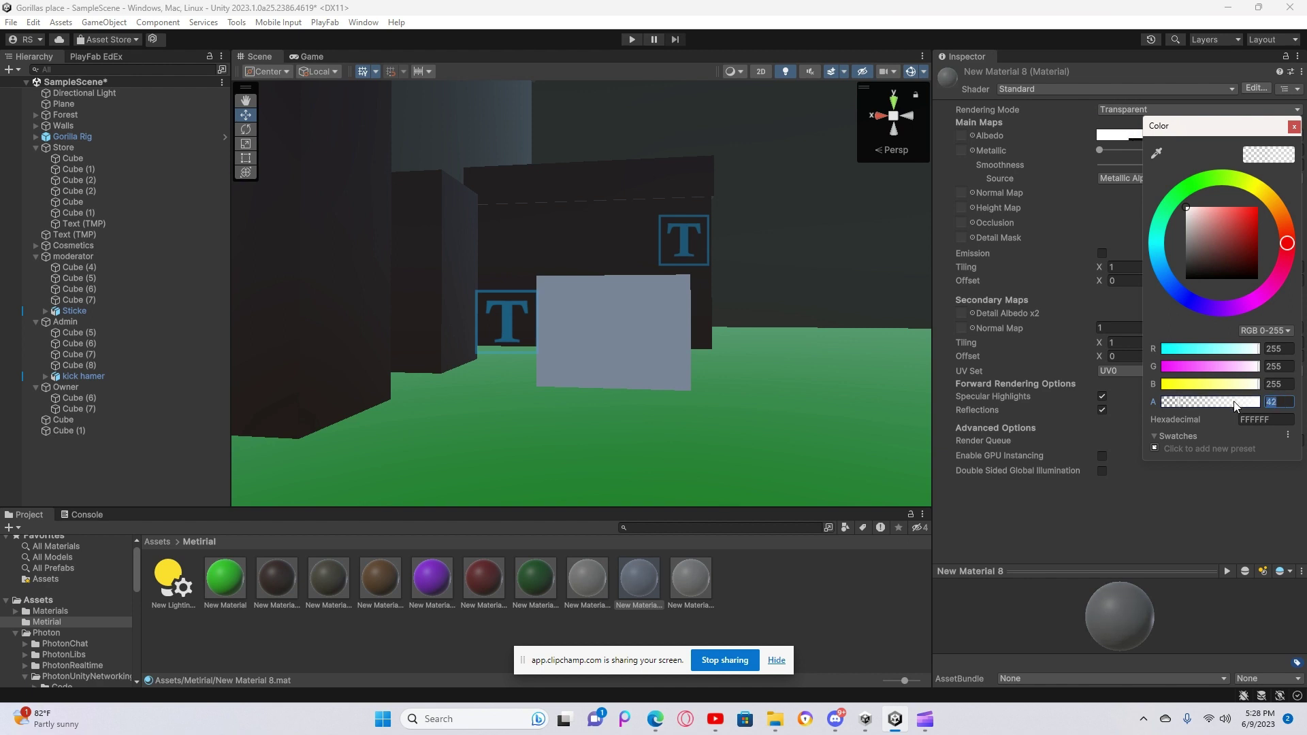
{"action": "key", "text": "BackSpace"}
{"action": "type", "text": "45"}
Step: Try a blue value of 275 for New Material 8's albedo colour and leave the blue channel at 255
{"action": "left_click", "coordinate": [1275, 384]}
{"action": "type", "text": "2"}
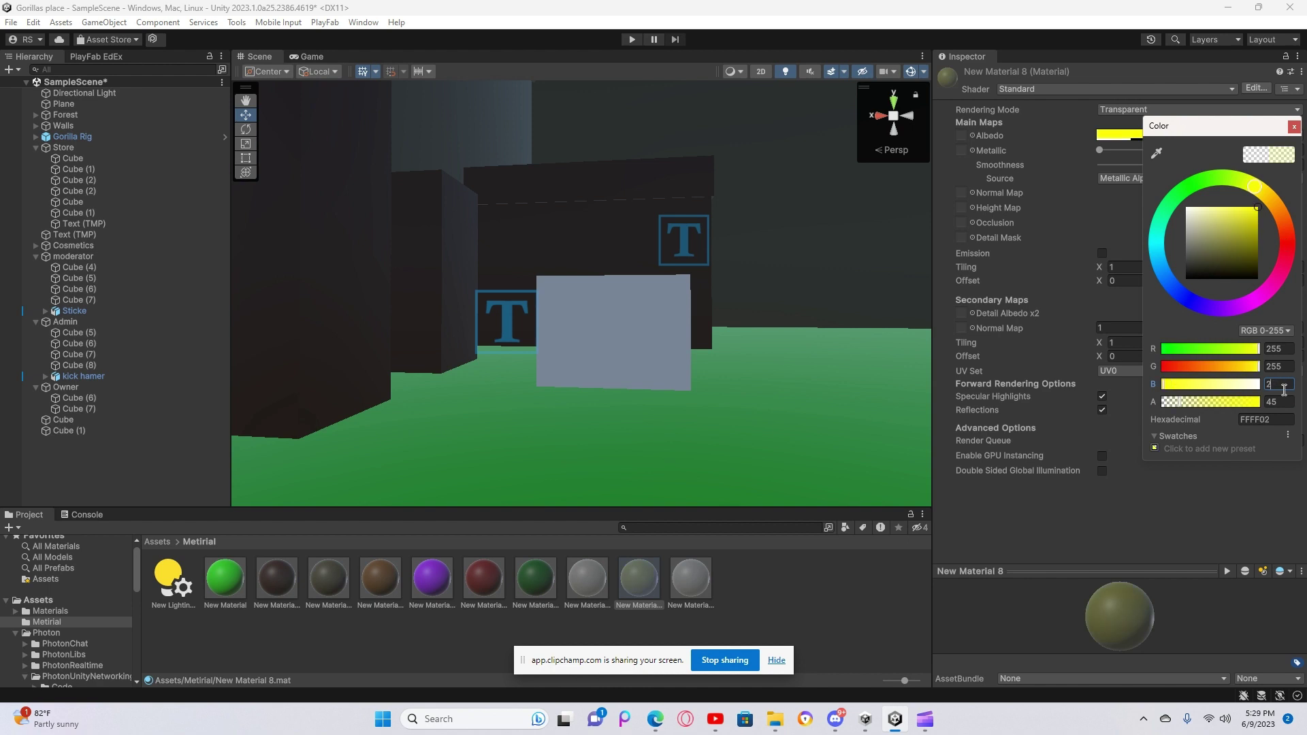
{"action": "type", "text": "75"}
{"action": "left_click", "coordinate": [1281, 367]}
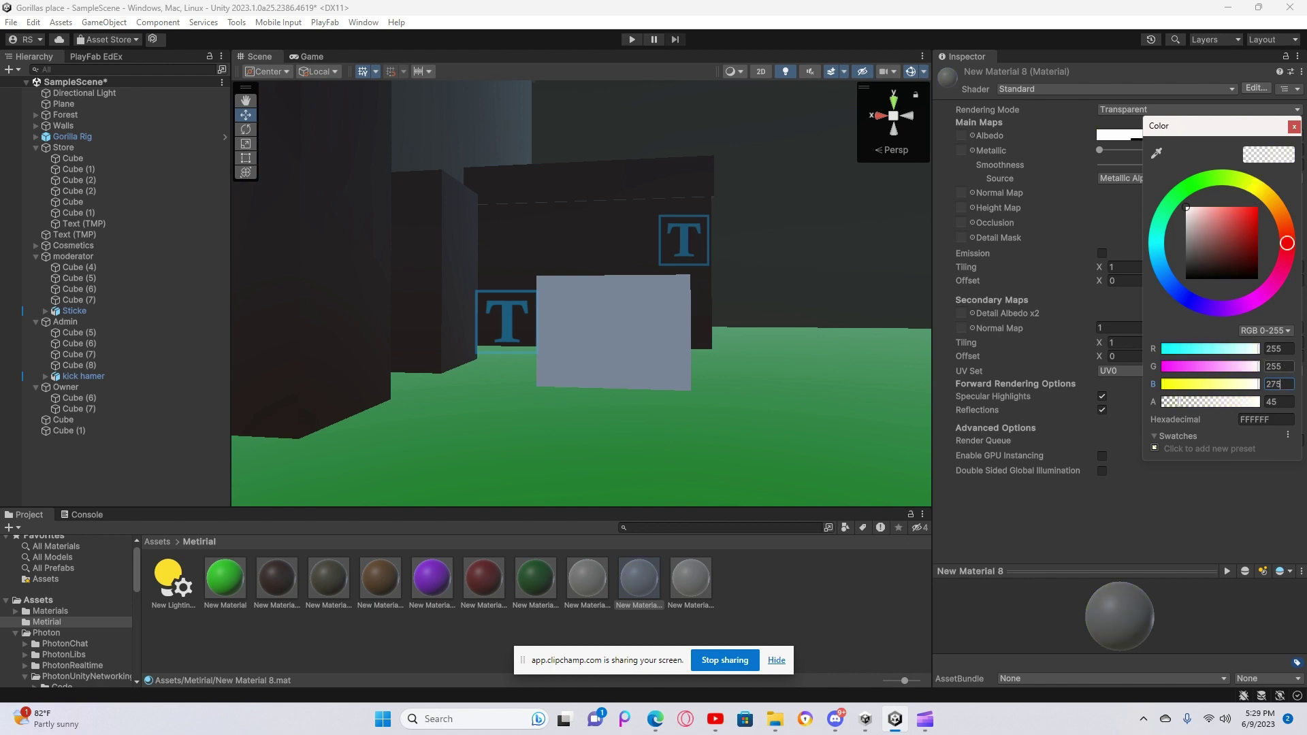
{"action": "left_click", "coordinate": [1287, 385]}
{"action": "type", "text": "275"}
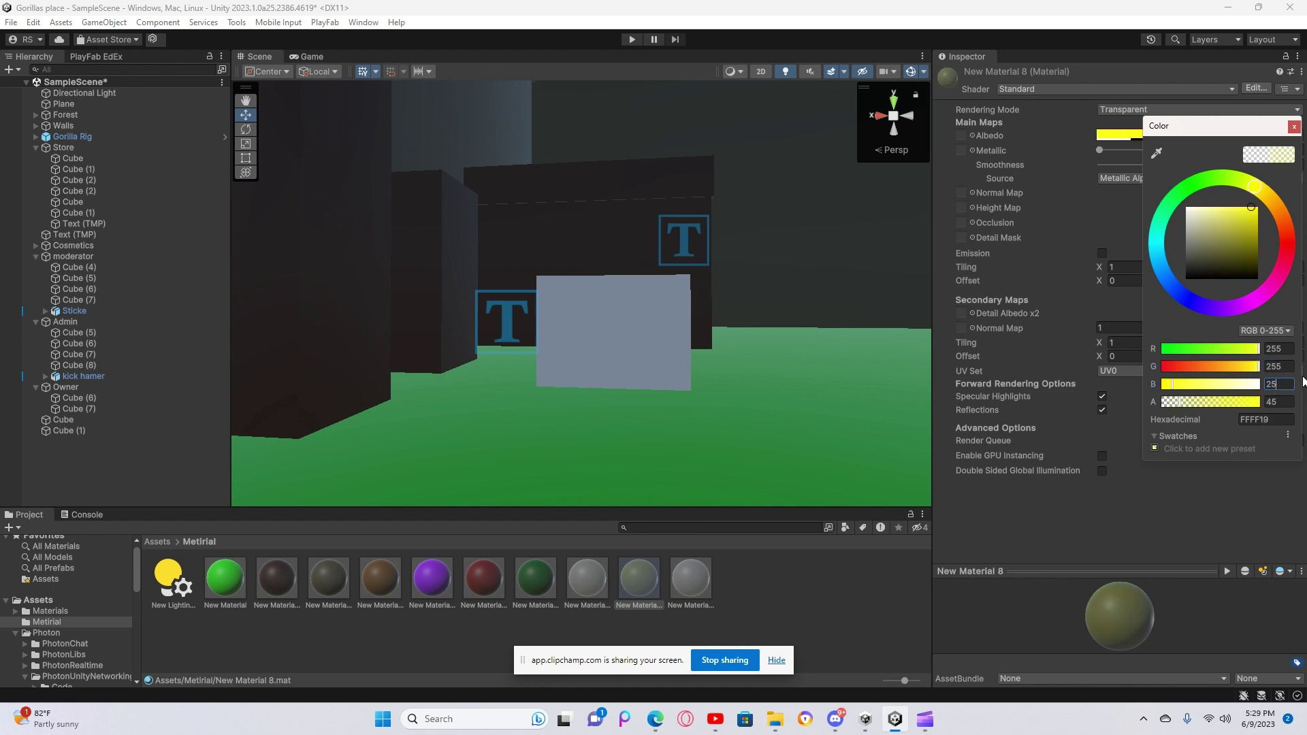
{"action": "key", "text": "Return"}
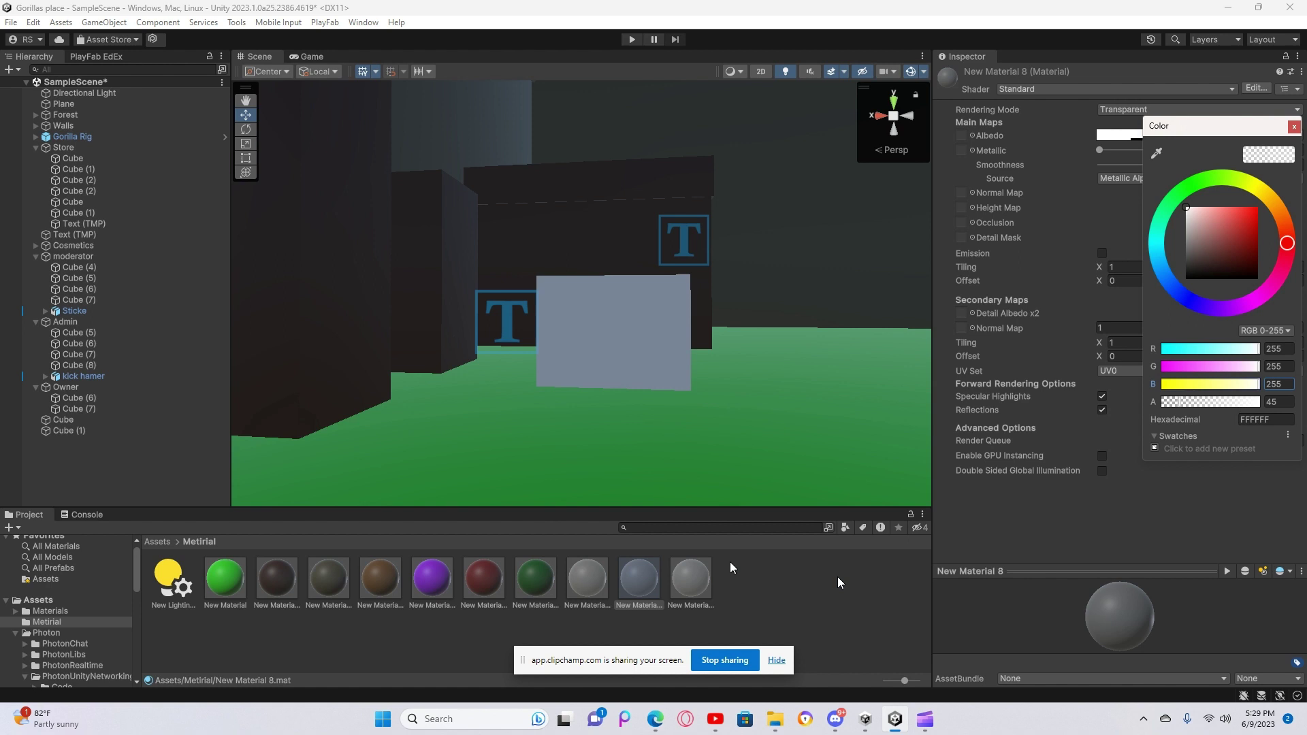
Step: Apply New Material 8 to the upper cube and stretch that cube taller as a glass case
{"action": "left_click_drag", "start_coordinate": [631, 582], "coordinate": [802, 329]}
{"action": "left_click", "coordinate": [622, 299]}
{"action": "key", "text": "r"}
{"action": "left_click", "coordinate": [245, 114]}
Step: Duplicate the stand's base cube and narrow the copy to an X scale of about 0.455
{"action": "left_click", "coordinate": [802, 328]}
{"action": "key", "text": "f"}
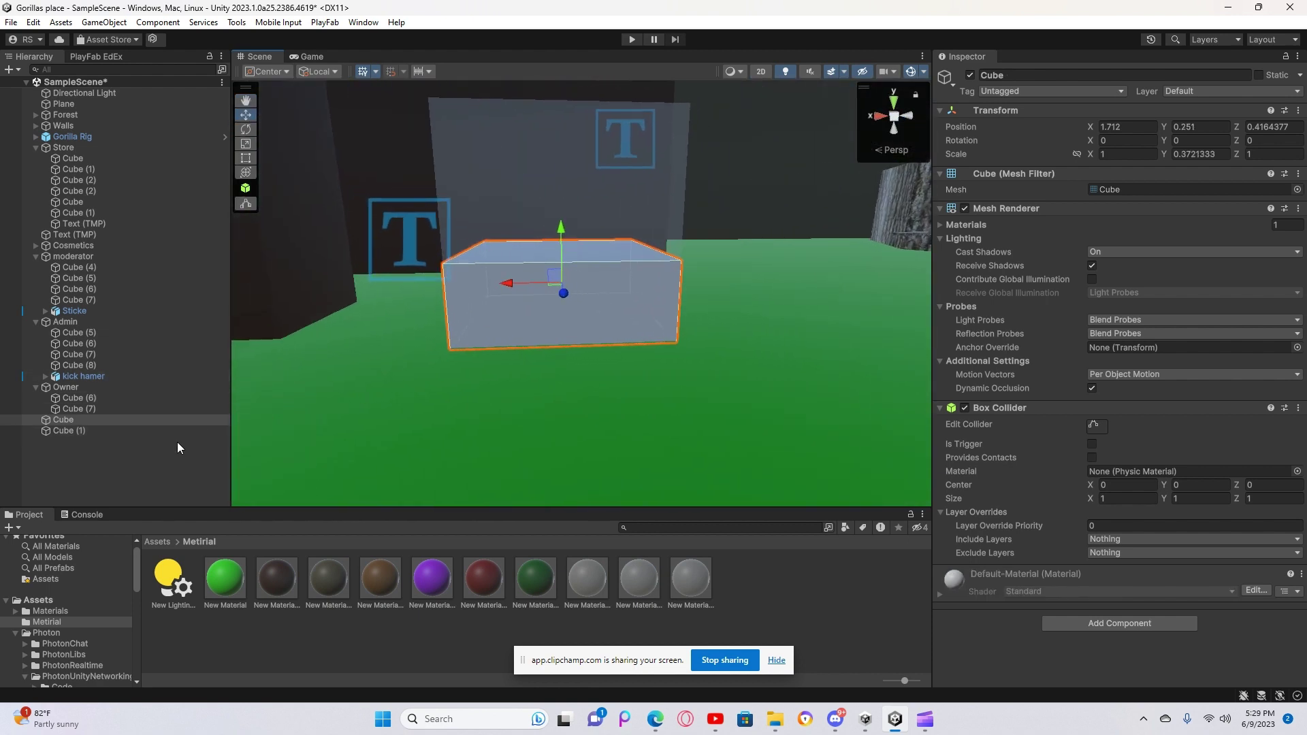
{"action": "right_click", "coordinate": [166, 423]}
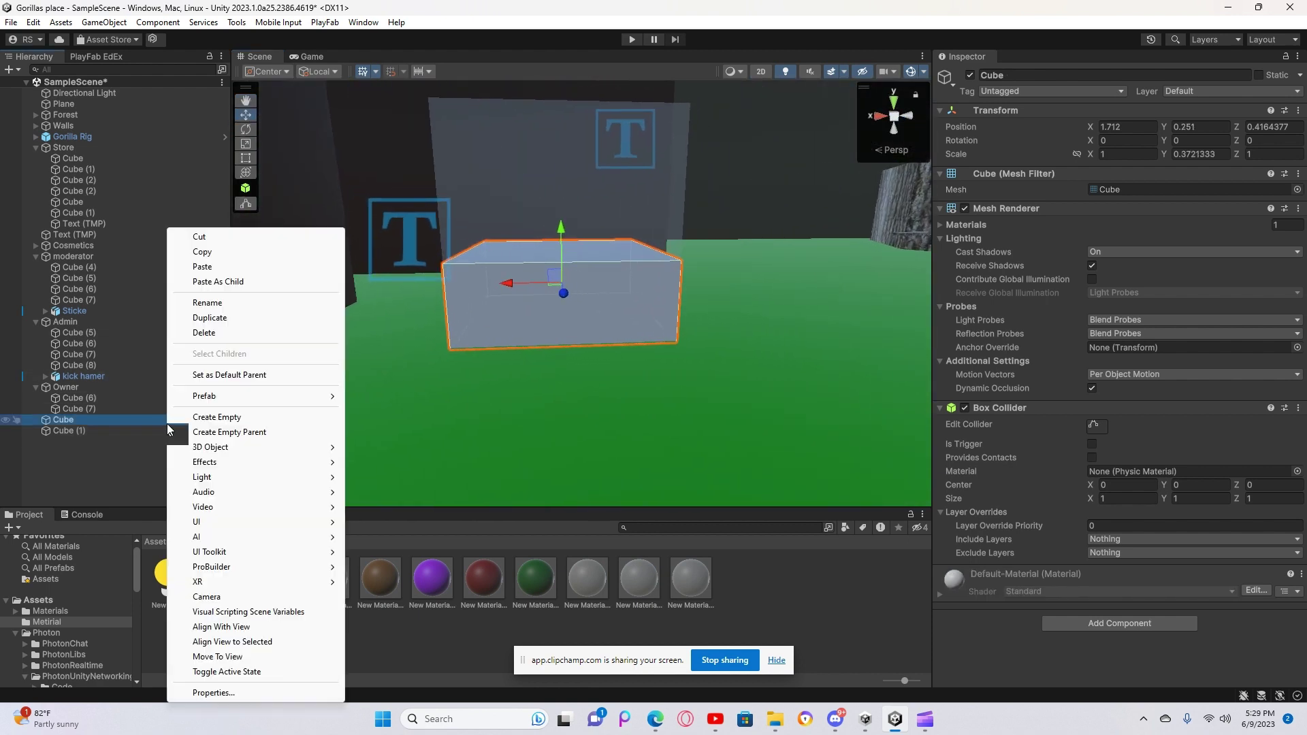
{"action": "left_click", "coordinate": [218, 318]}
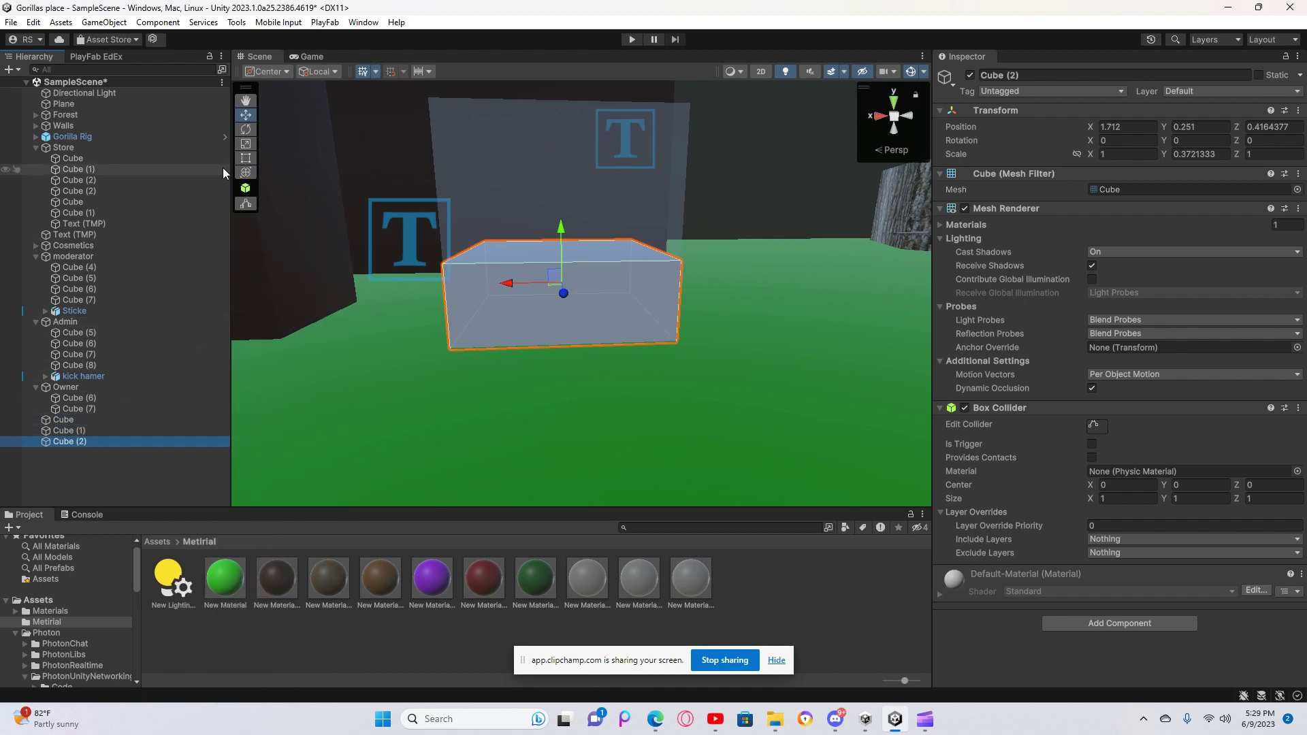
{"action": "left_click", "coordinate": [245, 144]}
{"action": "left_click_drag", "start_coordinate": [542, 283], "coordinate": [569, 280]}
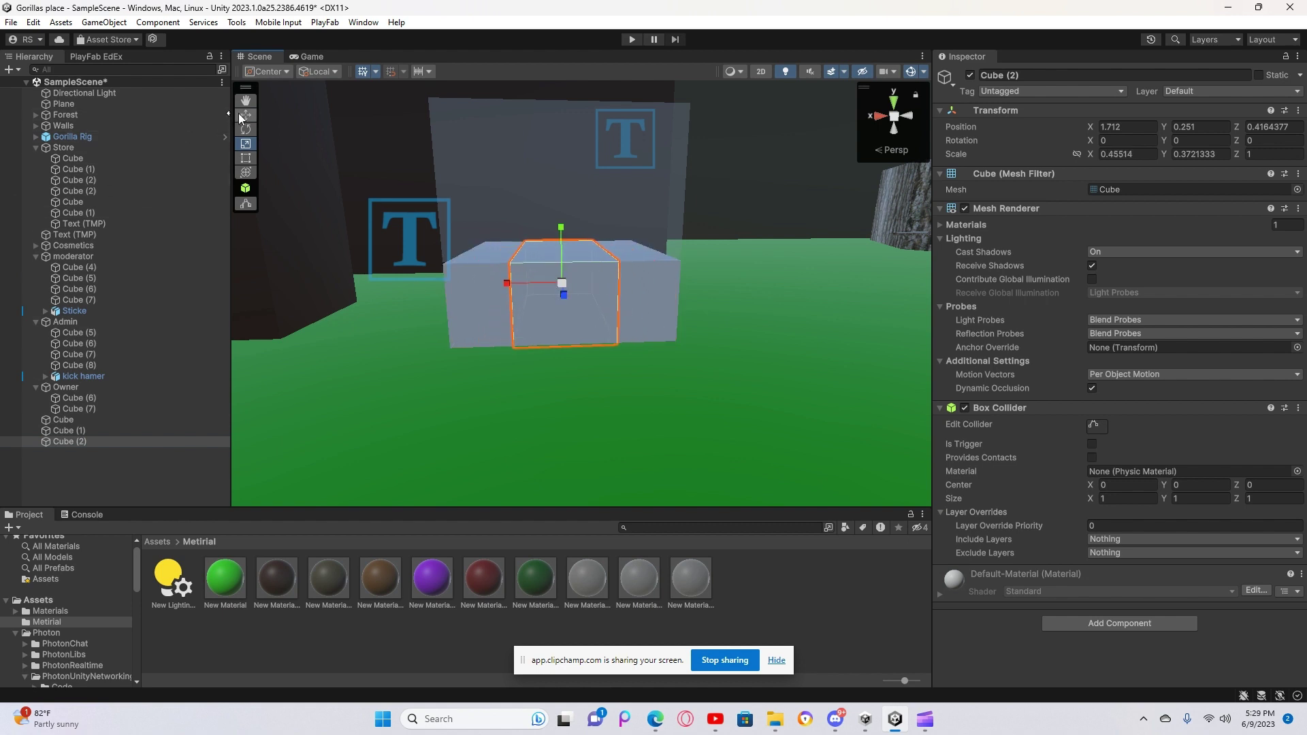
Step: Move the narrow cube towards one end of the base, to about X 1.916 and Y 0.24
{"action": "key", "text": "w"}
{"action": "left_click_drag", "start_coordinate": [533, 284], "coordinate": [497, 283]}
{"action": "left_click_drag", "start_coordinate": [528, 578], "coordinate": [505, 306]}
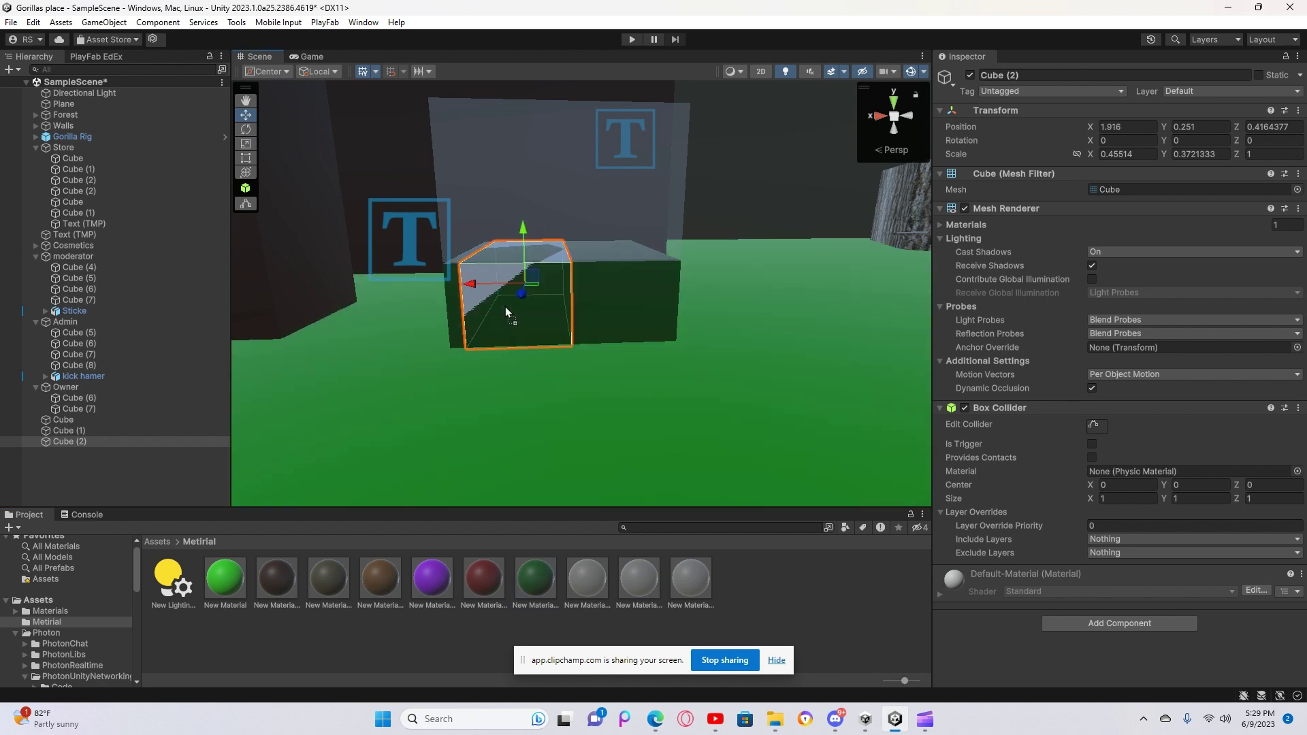
{"action": "left_click_drag", "start_coordinate": [524, 235], "coordinate": [525, 238]}
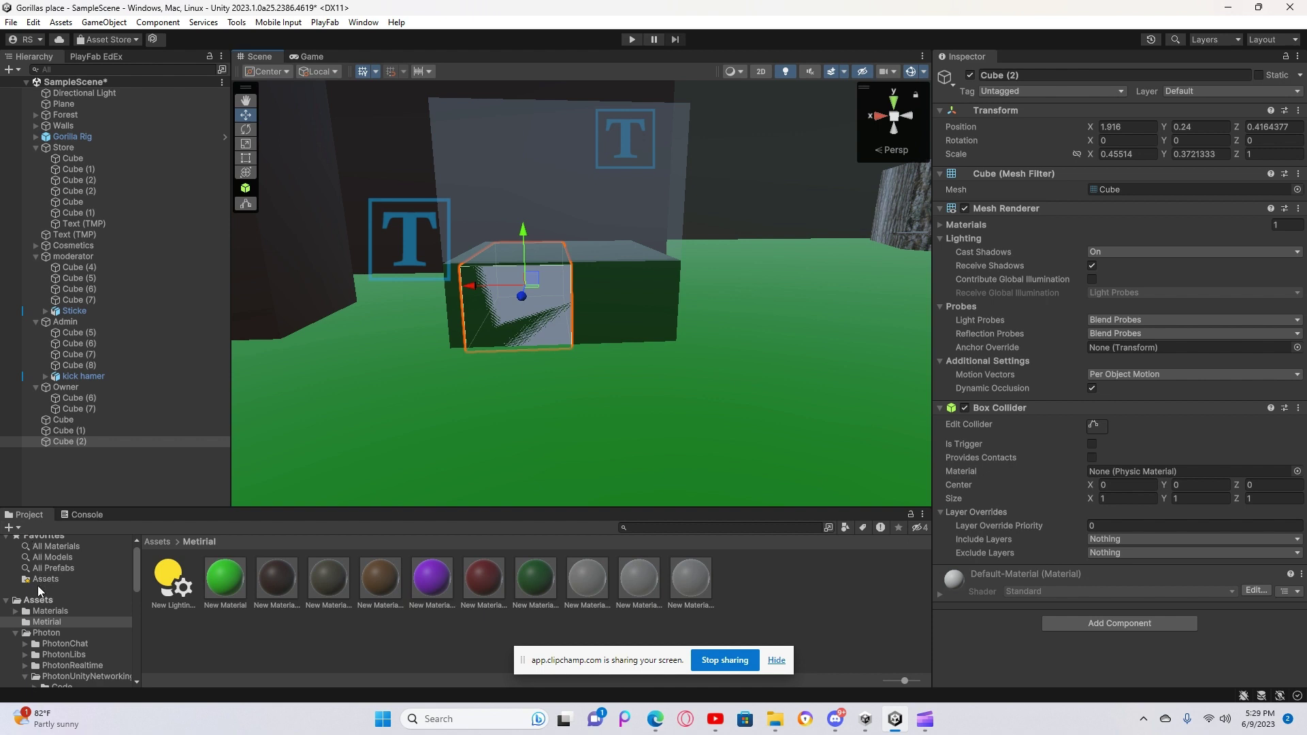
Step: Apply the brown material to the base cube, give the narrow cube green New Material 6 and bring it forward to Z 0.472
{"action": "left_click_drag", "start_coordinate": [391, 579], "coordinate": [631, 292]}
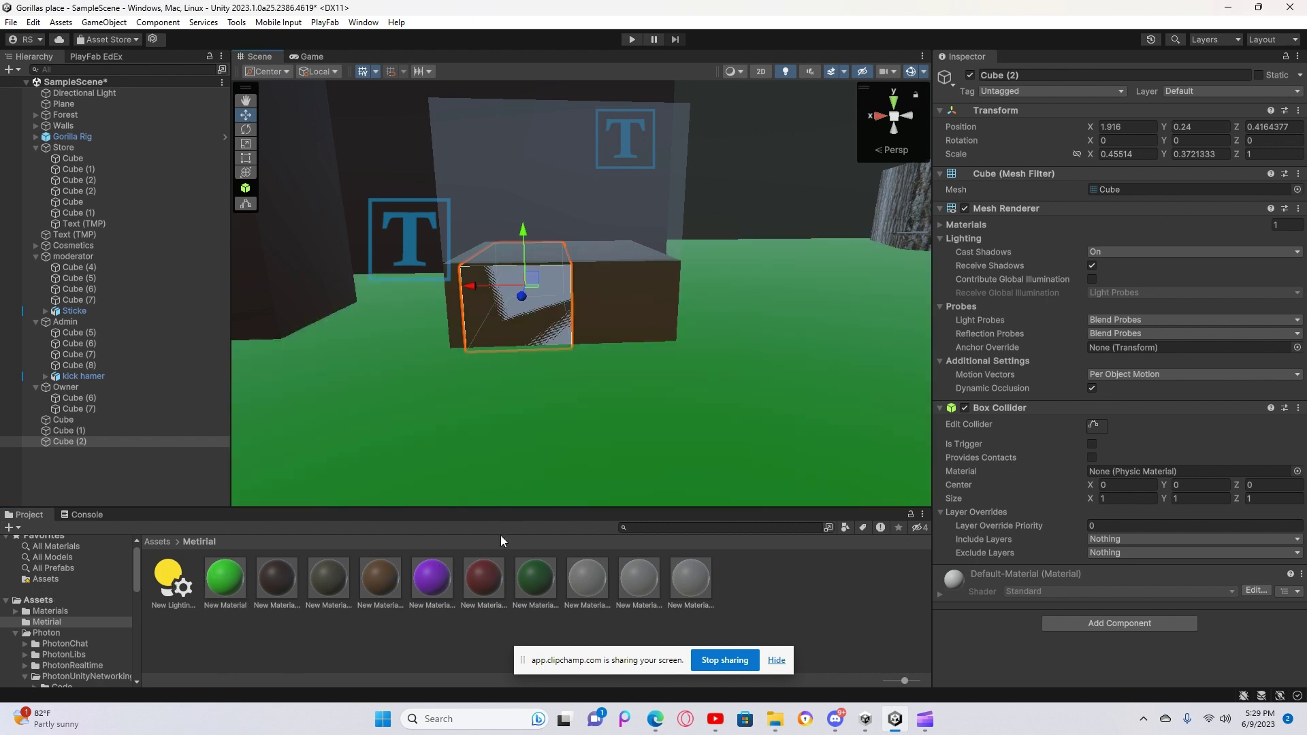
{"action": "left_click_drag", "start_coordinate": [535, 579], "coordinate": [100, 443]}
{"action": "left_click_drag", "start_coordinate": [515, 300], "coordinate": [464, 320]}
Step: Duplicate the green cube, space the pair side by side at about X 1.946 and 1.469, and give the copy red New Material 5
{"action": "right_click", "coordinate": [83, 441]}
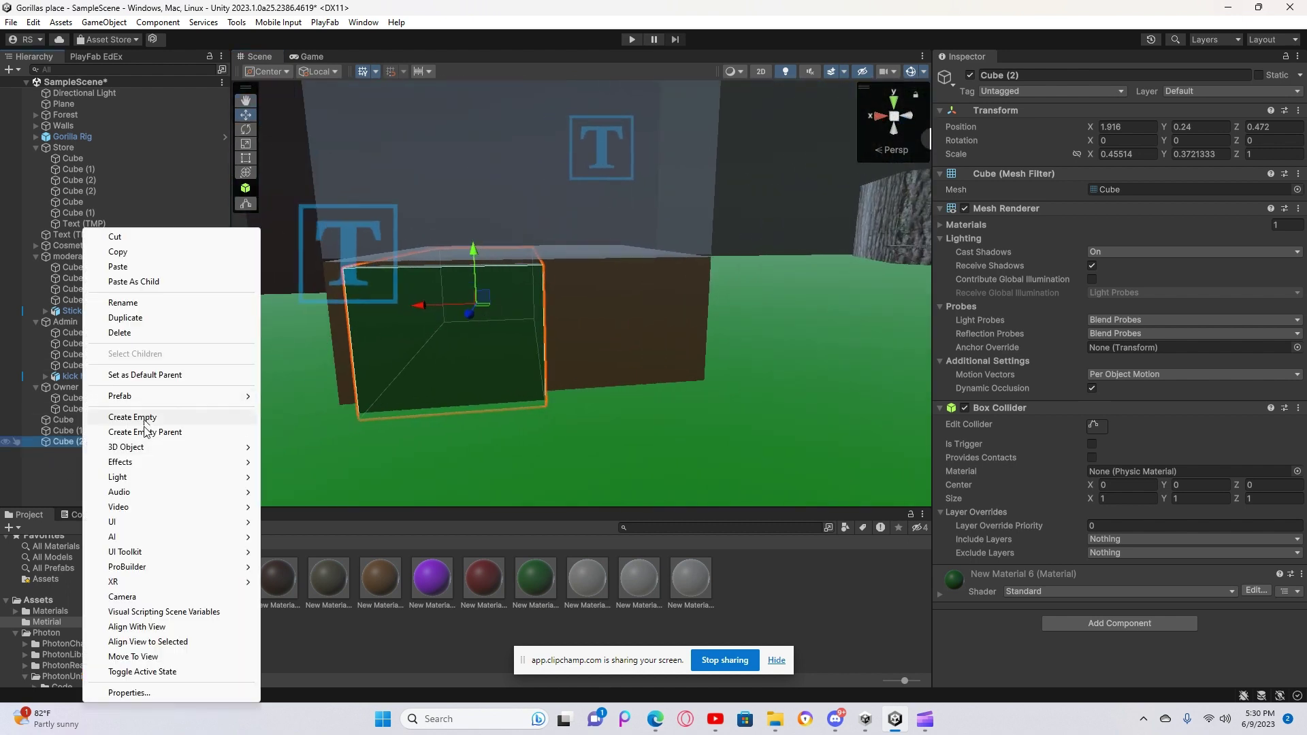
{"action": "left_click", "coordinate": [125, 317]}
{"action": "left_click_drag", "start_coordinate": [423, 303], "coordinate": [549, 295]}
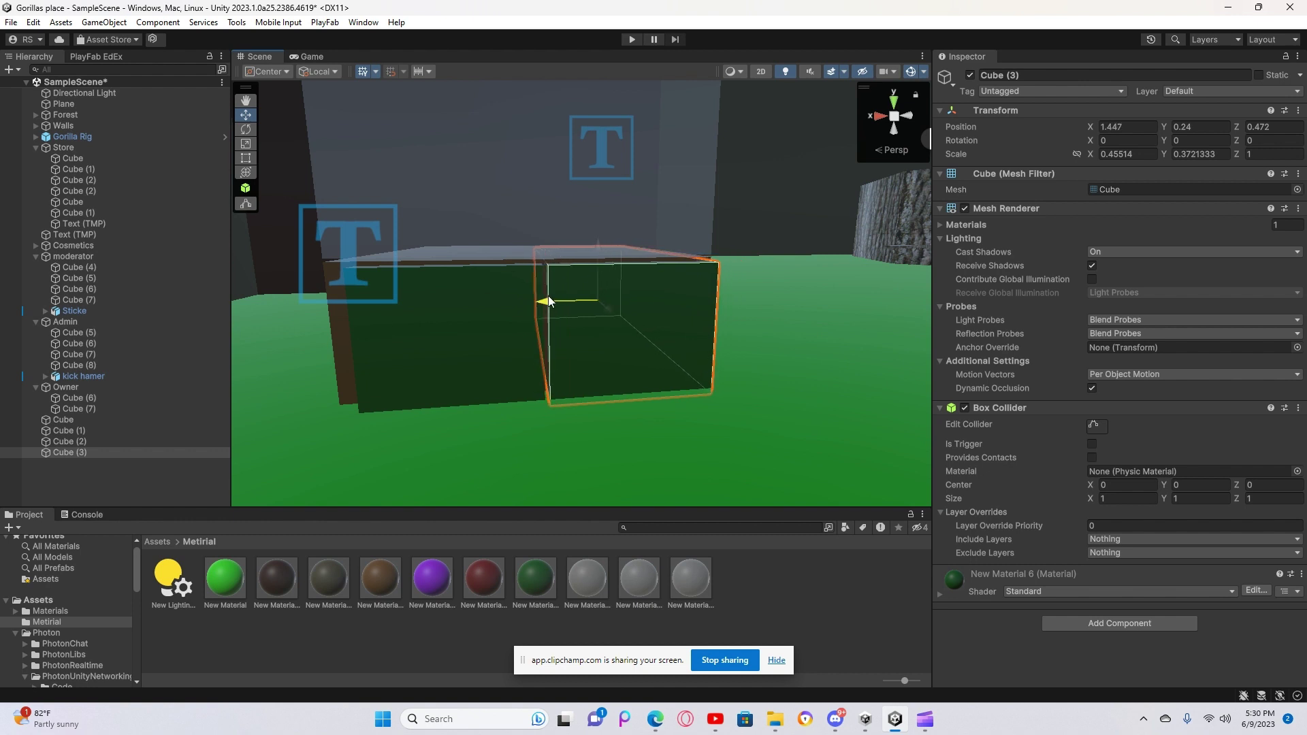
{"action": "left_click", "coordinate": [467, 296]}
{"action": "left_click_drag", "start_coordinate": [469, 304], "coordinate": [442, 302]}
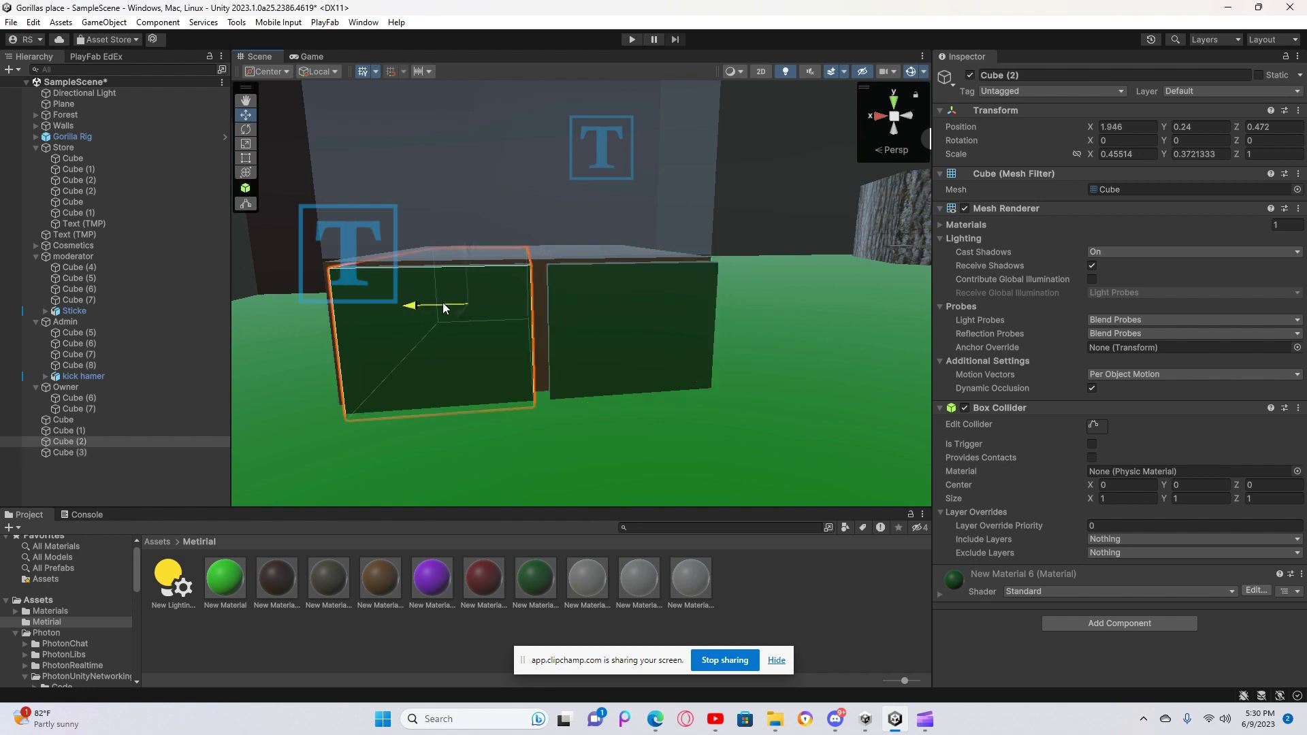
{"action": "left_click", "coordinate": [558, 309]}
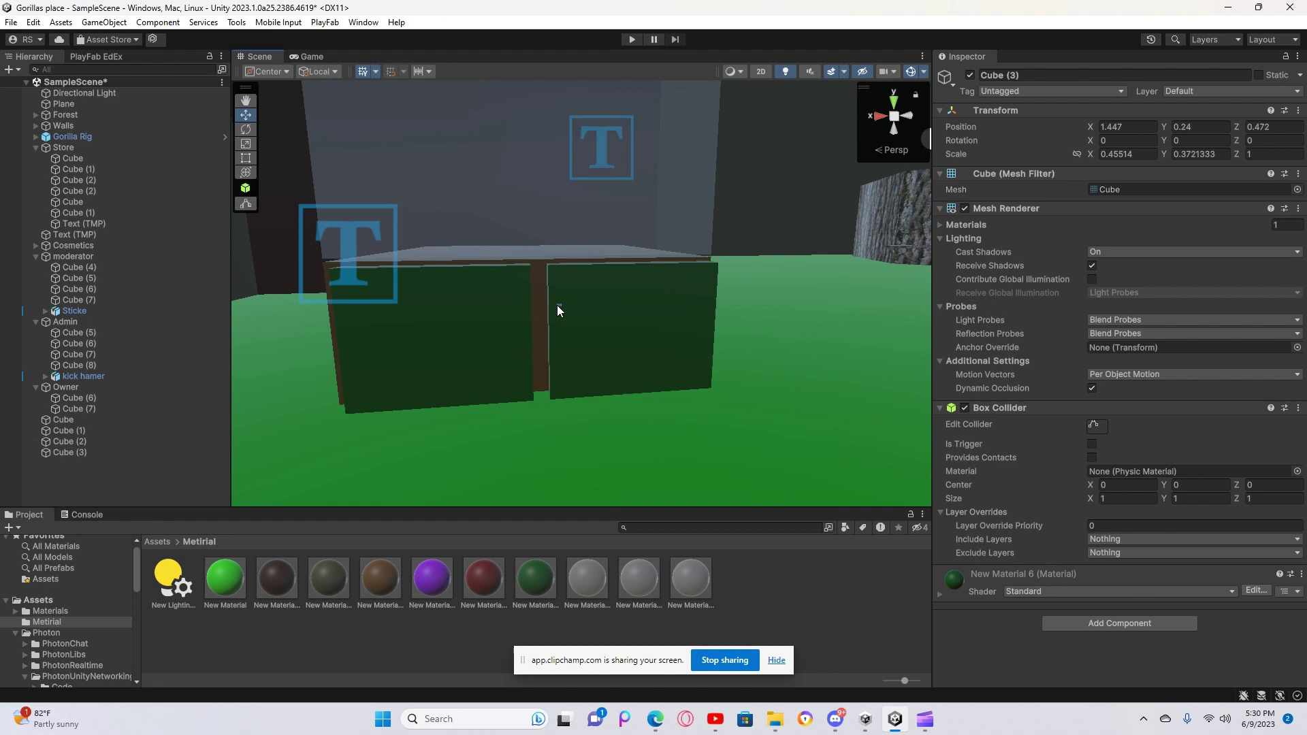
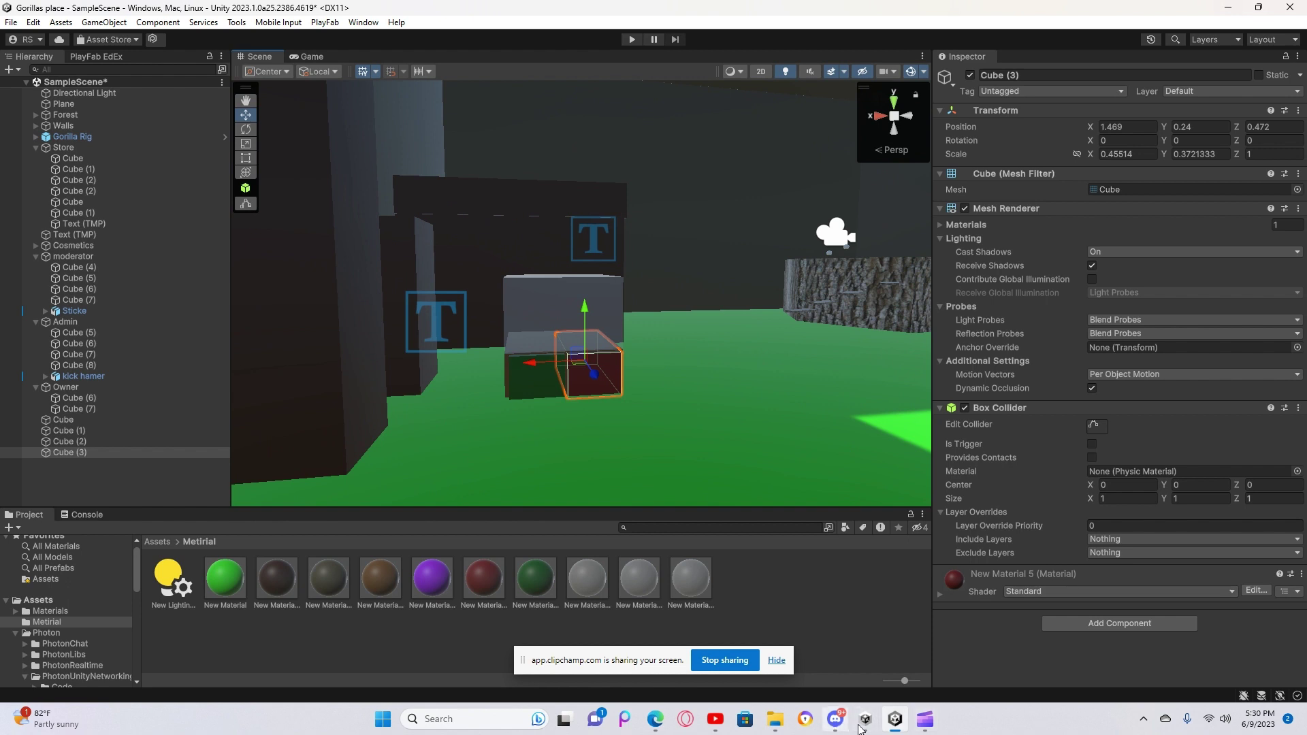
Step: View the ChangeRightCosmetic.cs script in Discord's cosmetic-stuff channel, and return to the Assets folder in Unity
{"action": "left_click", "coordinate": [835, 719]}
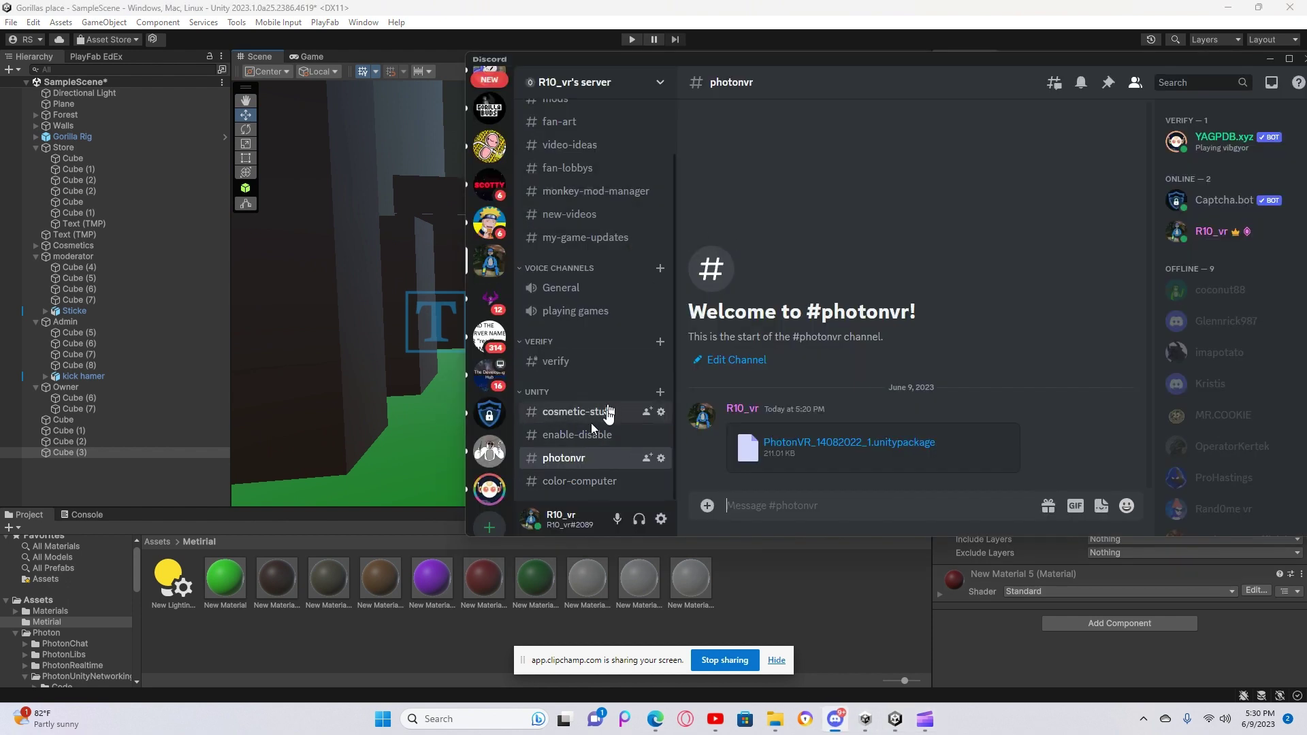
{"action": "left_click", "coordinate": [608, 411]}
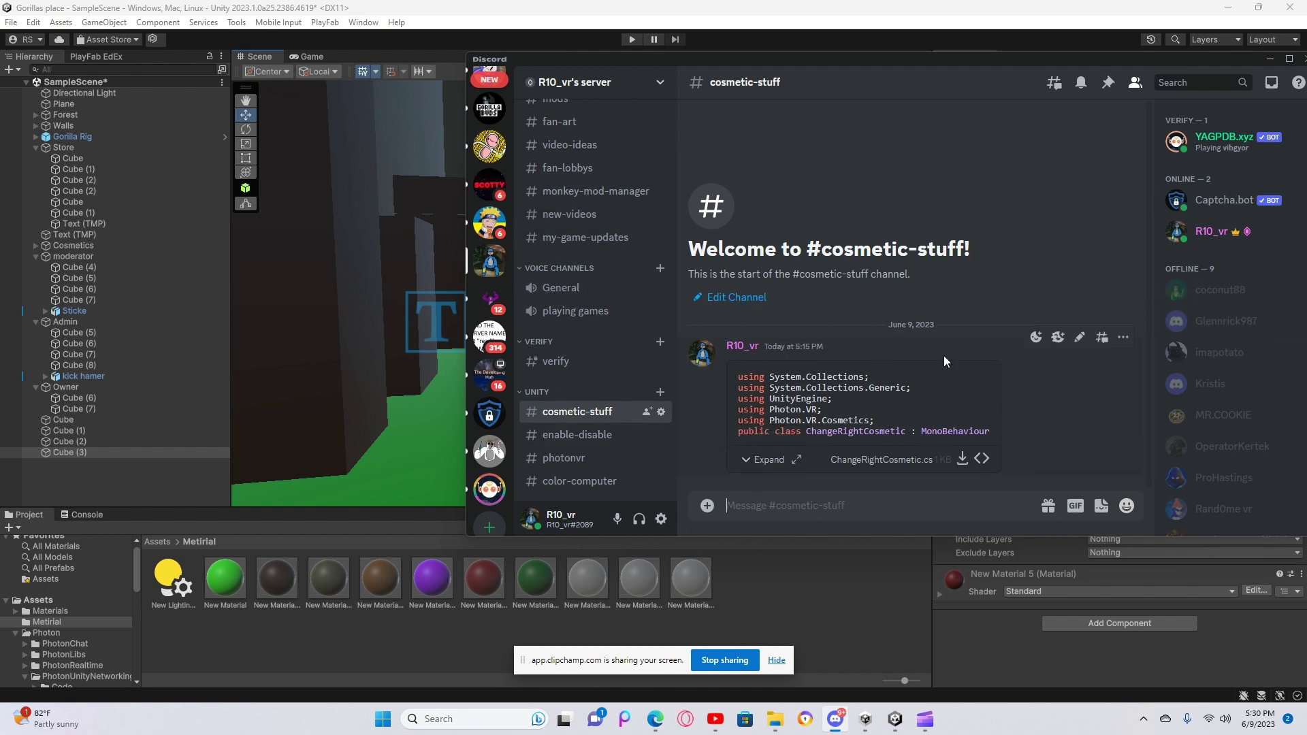
{"action": "left_click", "coordinate": [213, 635]}
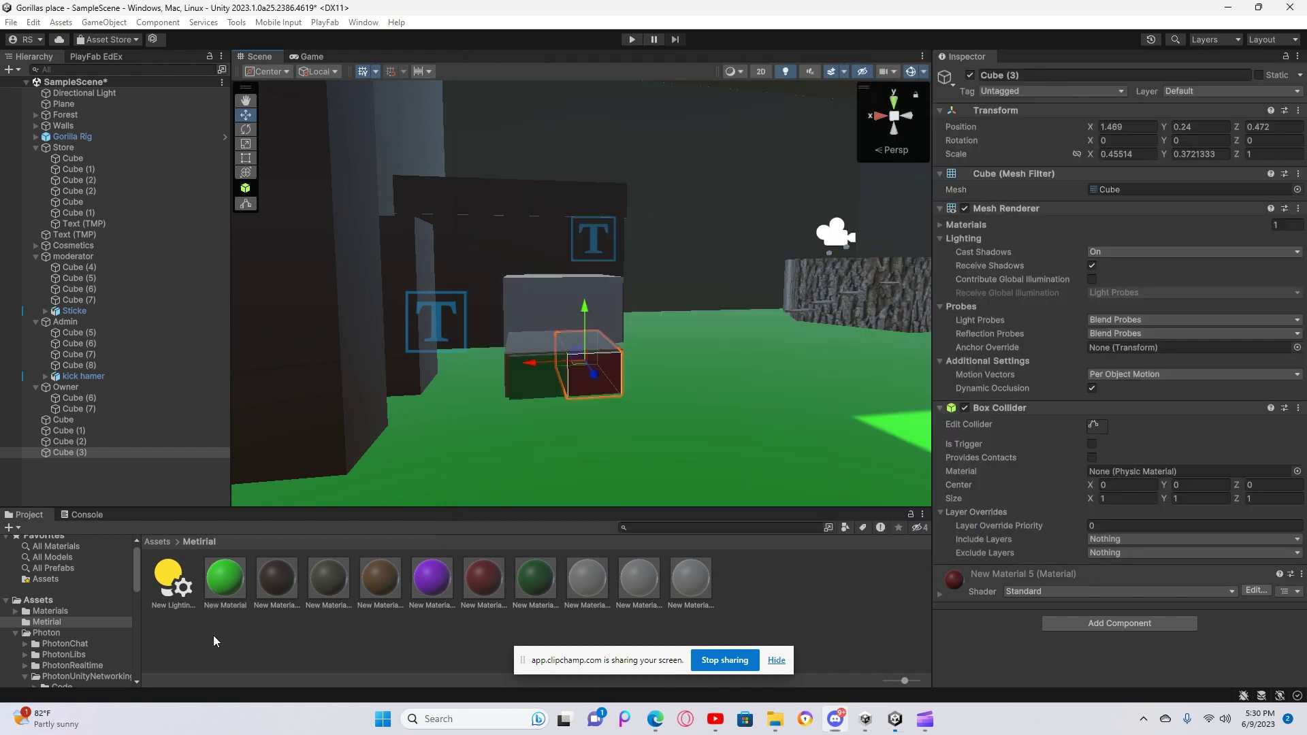
{"action": "left_click", "coordinate": [53, 600]}
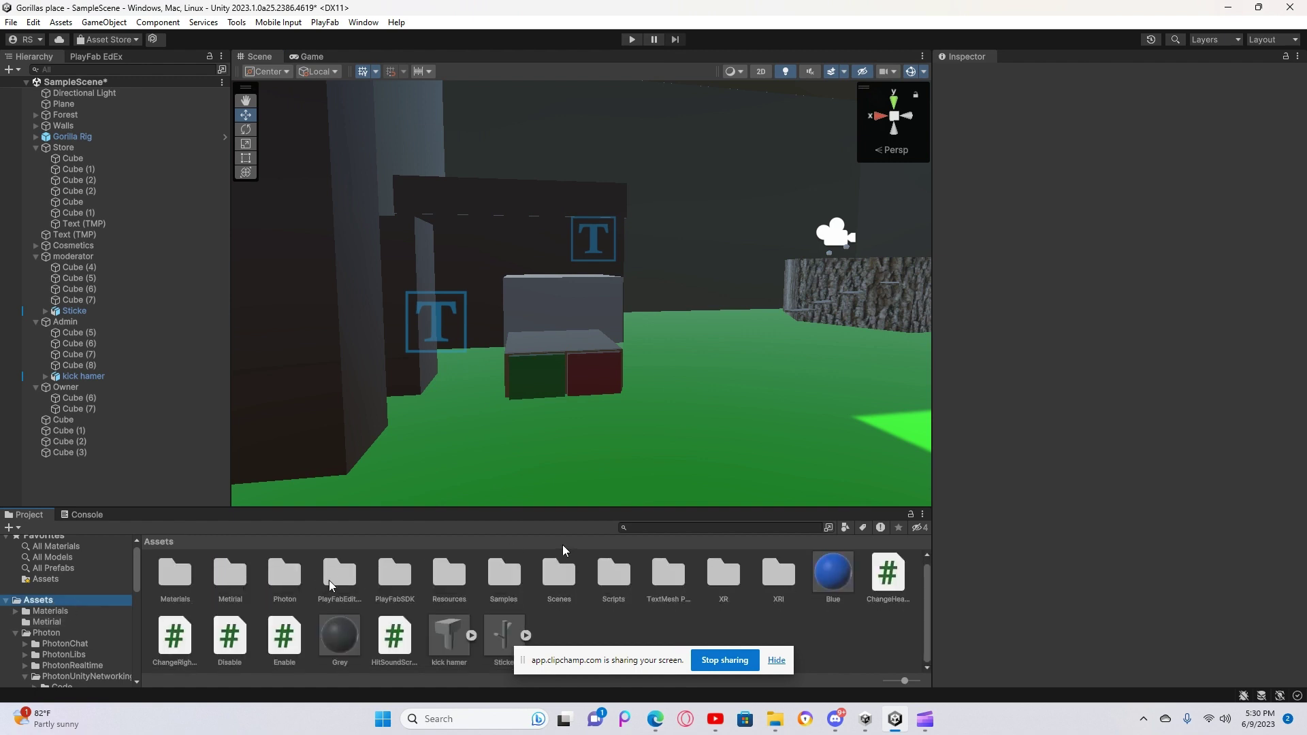
{"action": "right_click", "coordinate": [592, 630]}
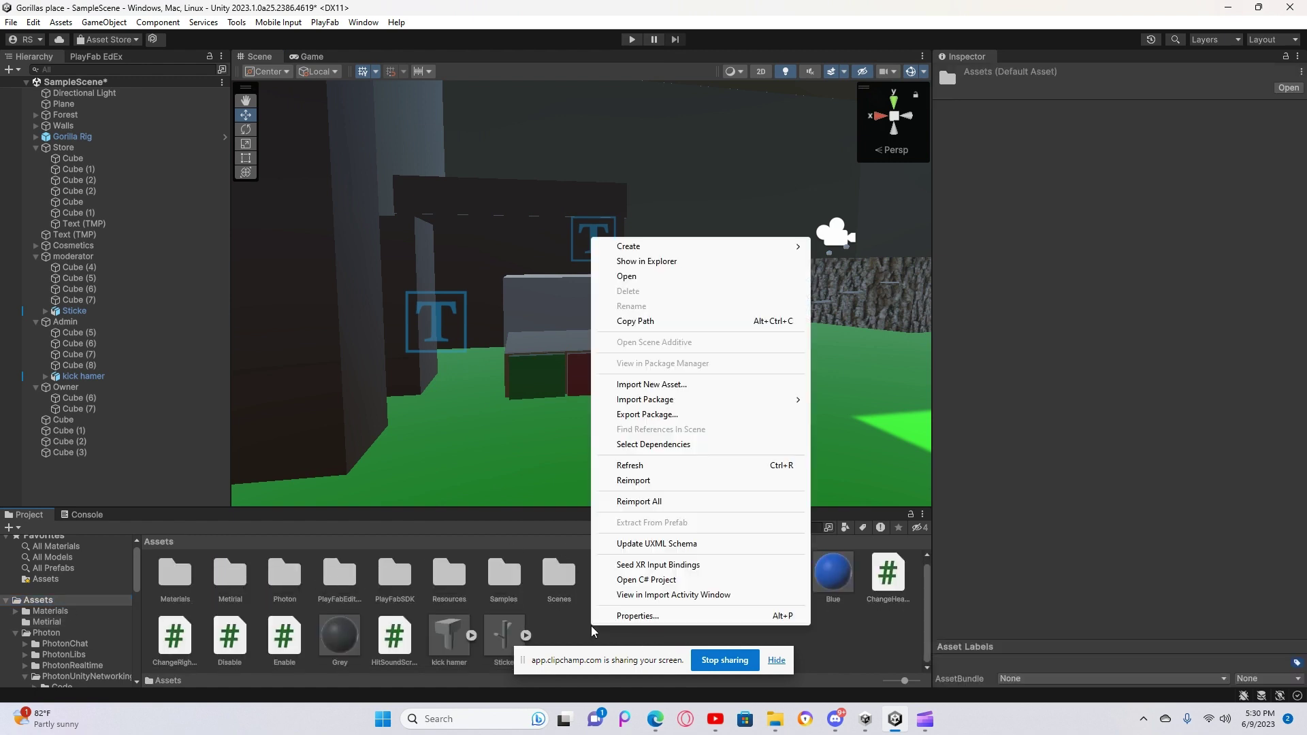
{"action": "left_click", "coordinate": [672, 386]}
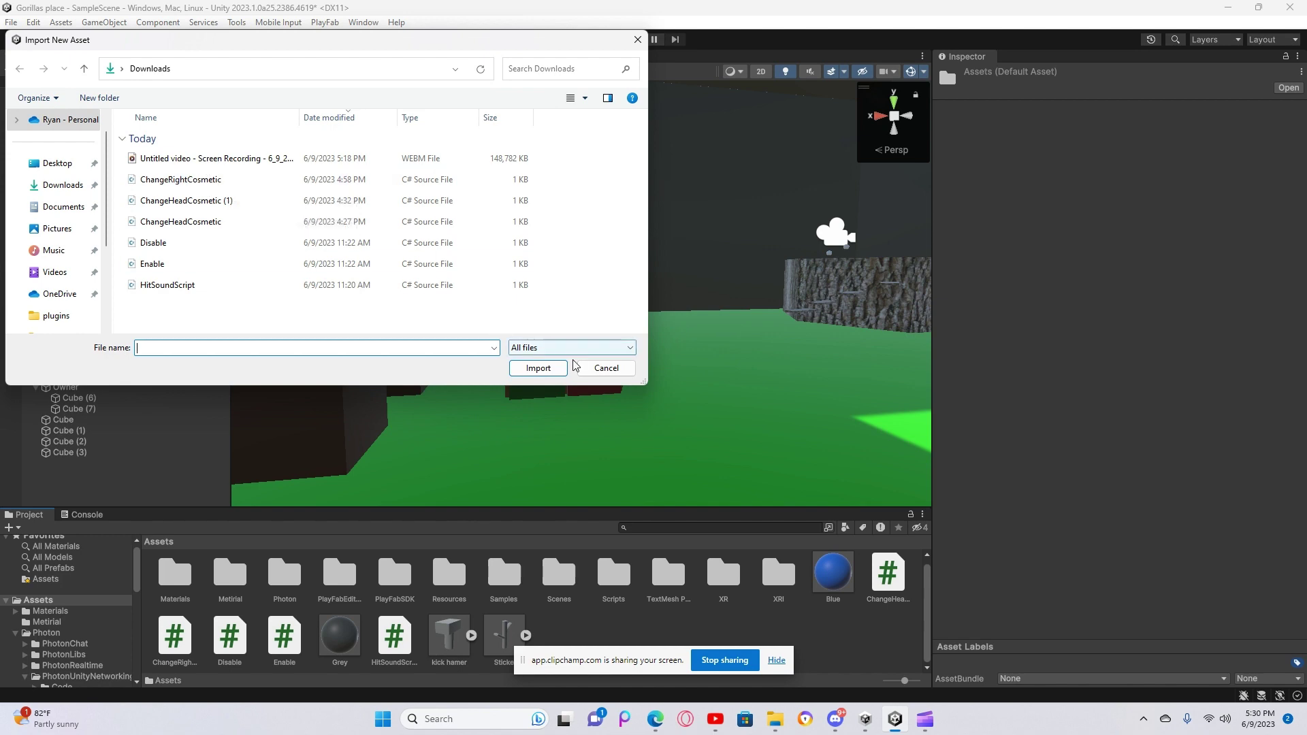
{"action": "left_click", "coordinate": [606, 367]}
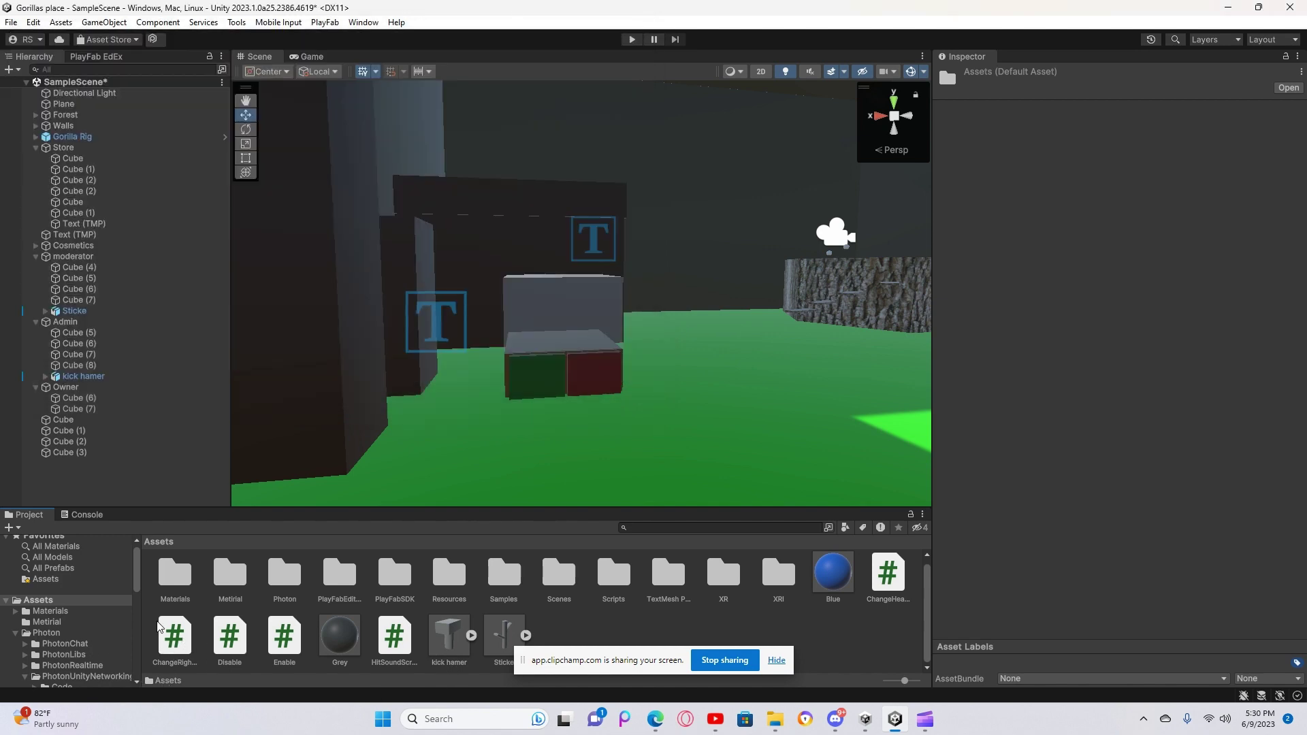
Step: Attach the ChangeRightCosmetic script to the green and red button cubes
{"action": "left_click", "coordinate": [174, 638]}
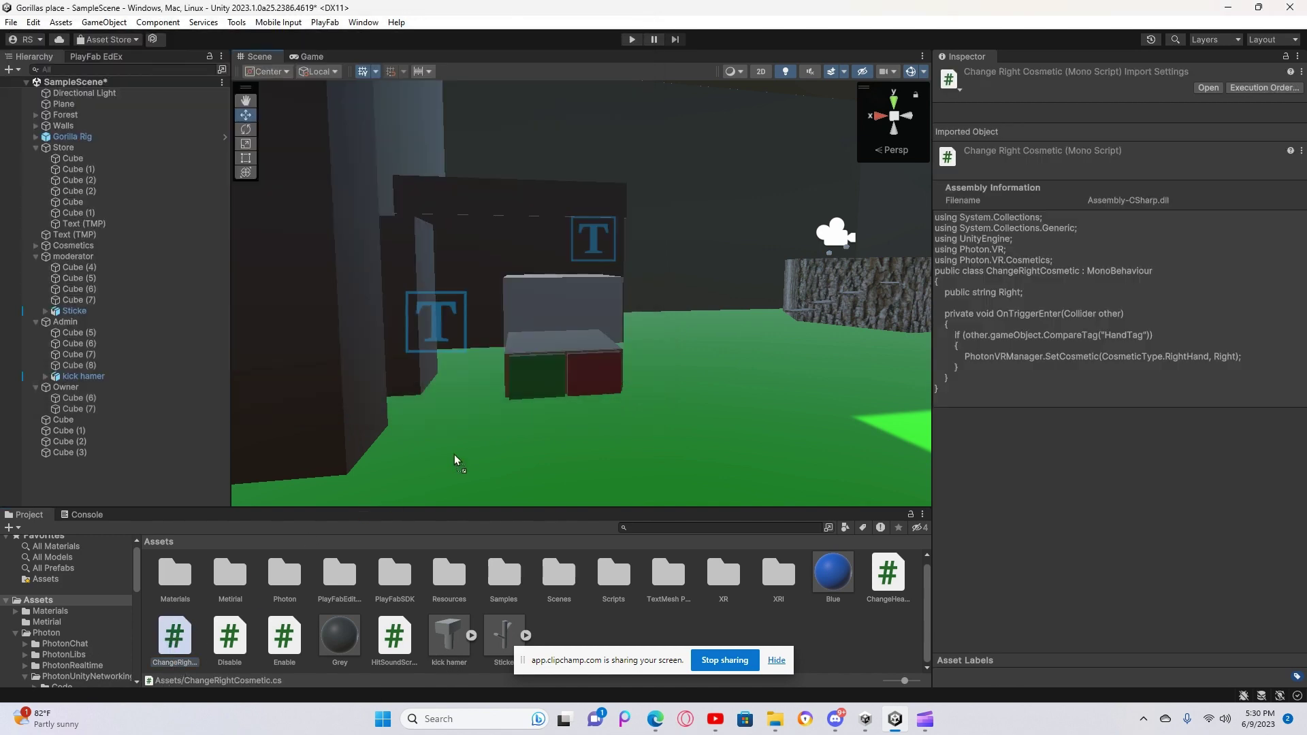
{"action": "left_click_drag", "start_coordinate": [545, 372], "coordinate": [546, 372]}
{"action": "left_click_drag", "start_coordinate": [184, 661], "coordinate": [551, 390]}
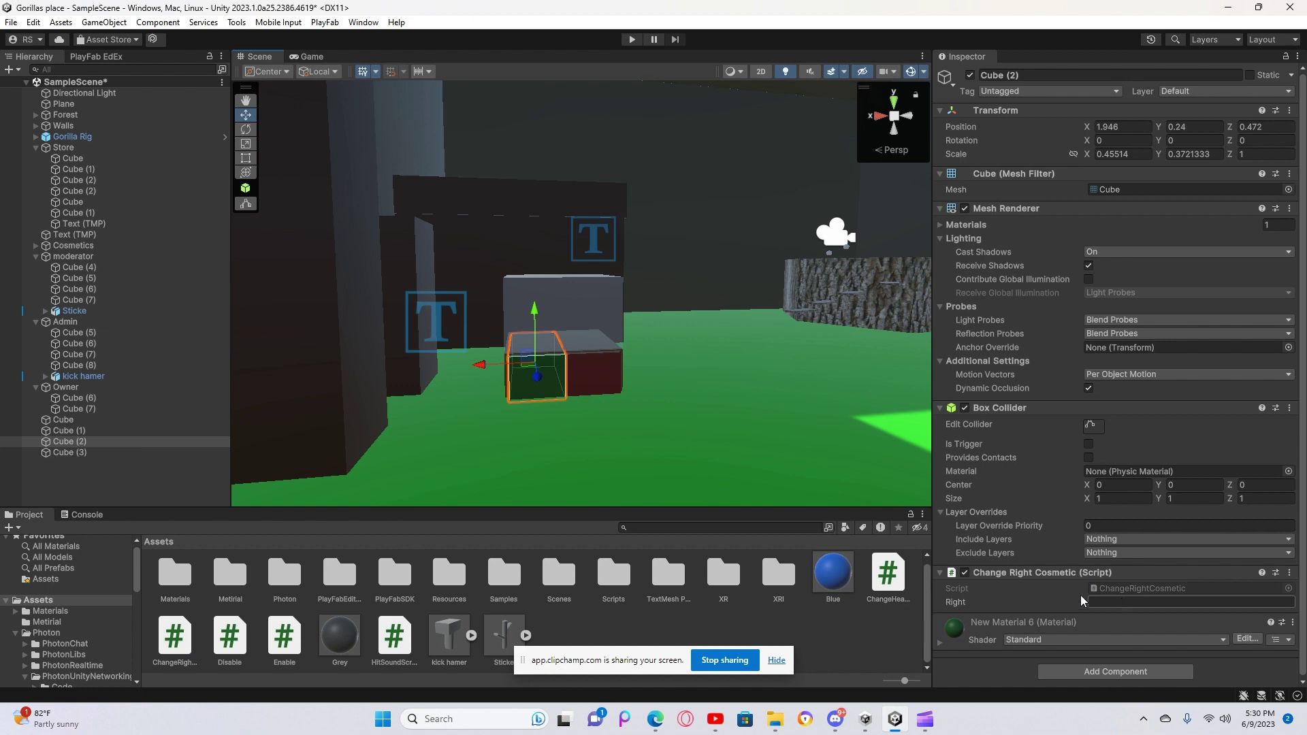
Step: Copy the hammer object's name and enter "kick hamer" as the Right value of the green cube's Change Right Cosmetic script
{"action": "left_click", "coordinate": [80, 376]}
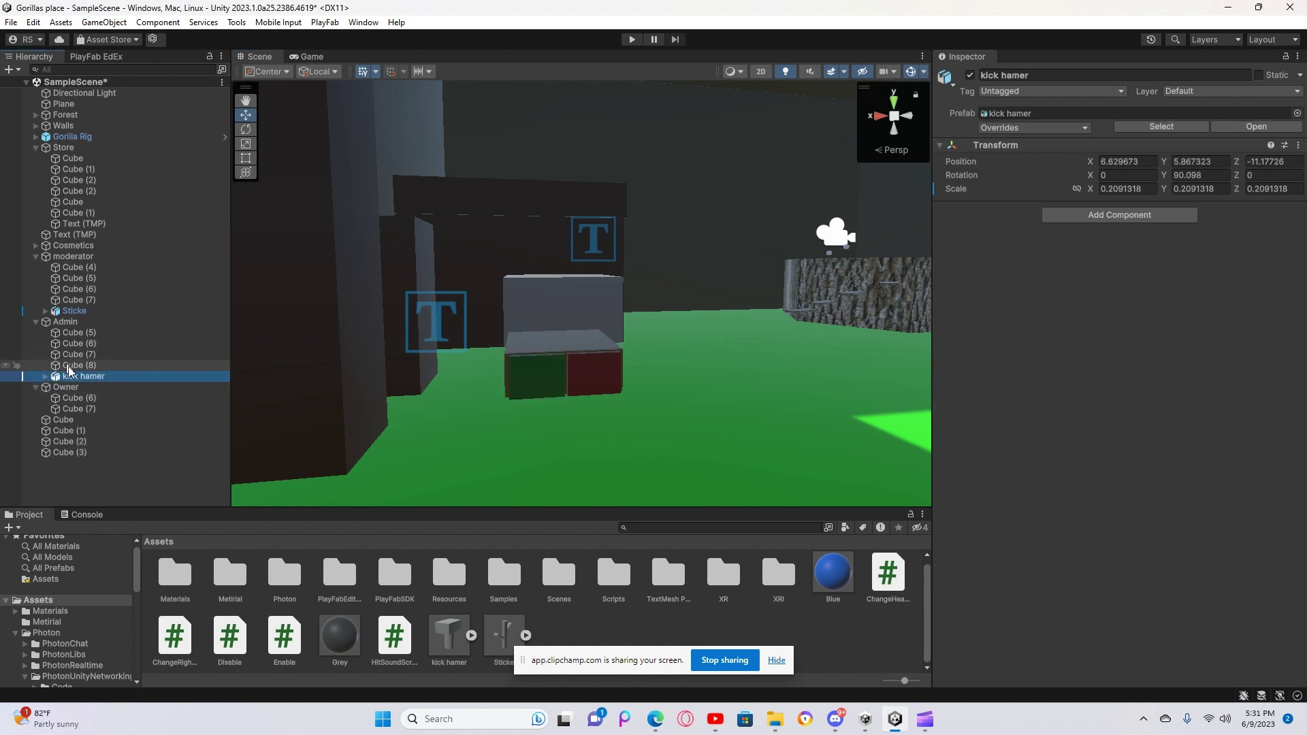
{"action": "left_click", "coordinate": [45, 379]}
{"action": "left_click", "coordinate": [1046, 75]}
{"action": "key", "text": "ctrl+c"}
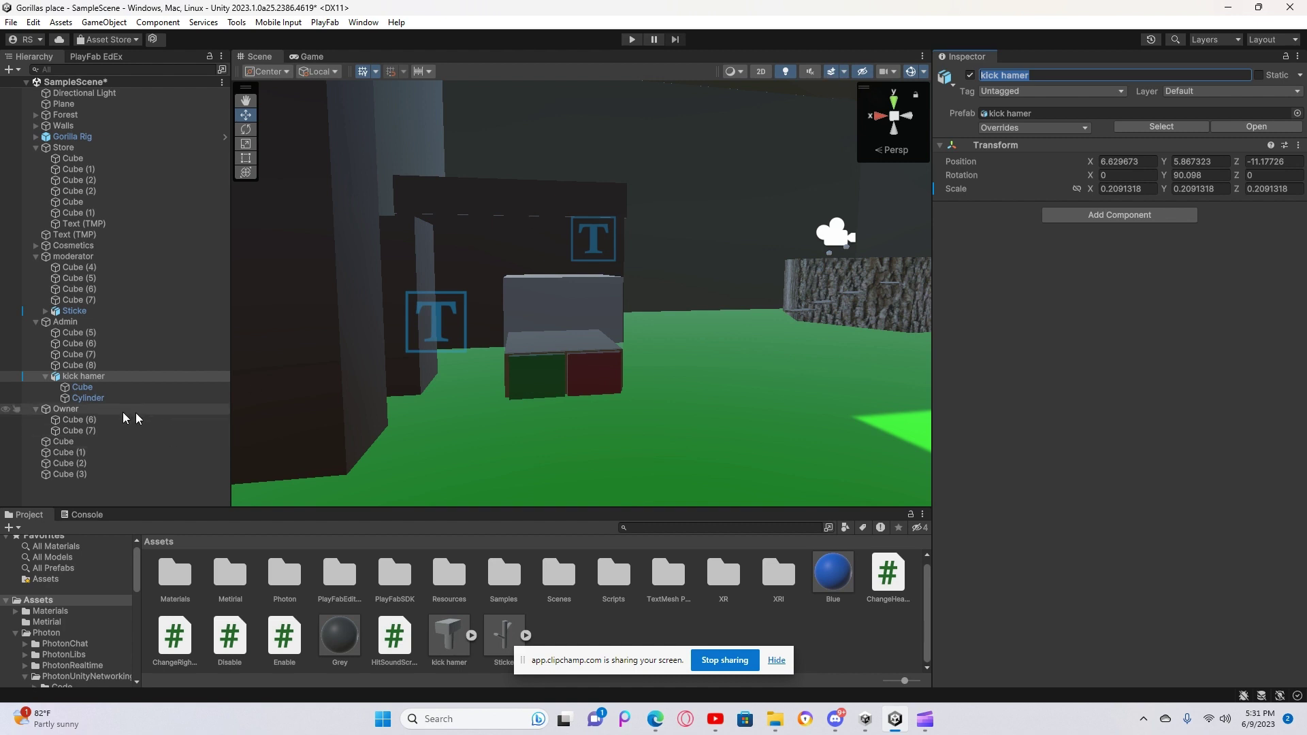
{"action": "left_click", "coordinate": [46, 377]}
{"action": "left_click", "coordinate": [524, 379]}
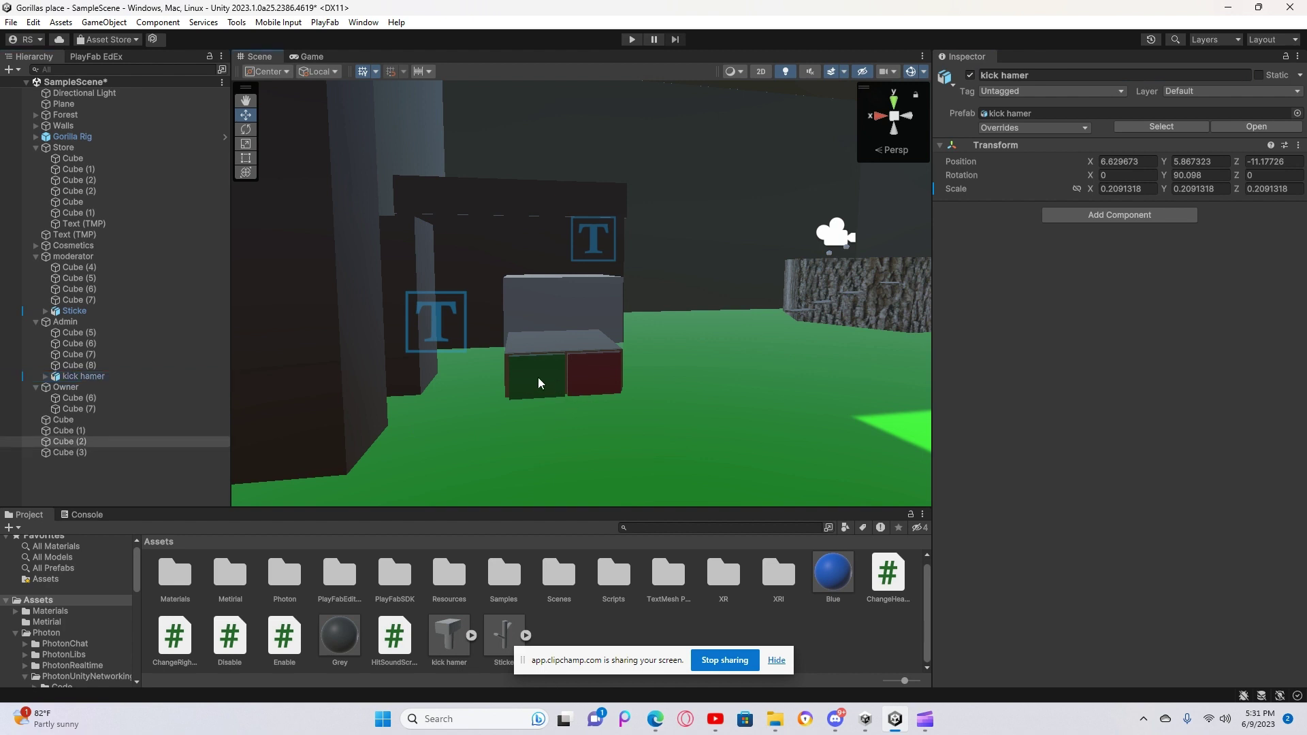
{"action": "left_click", "coordinate": [1149, 603]}
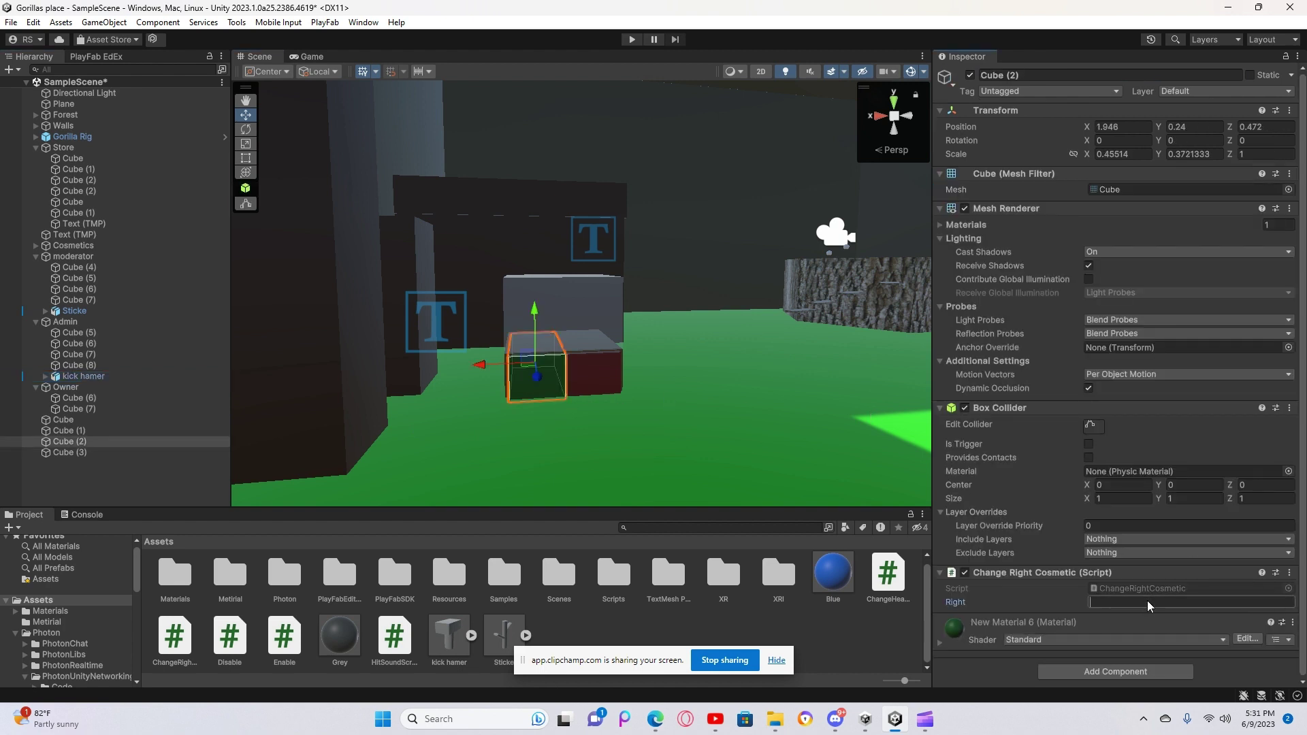
{"action": "key", "text": "ctrl+v"}
{"action": "left_click", "coordinate": [543, 406]}
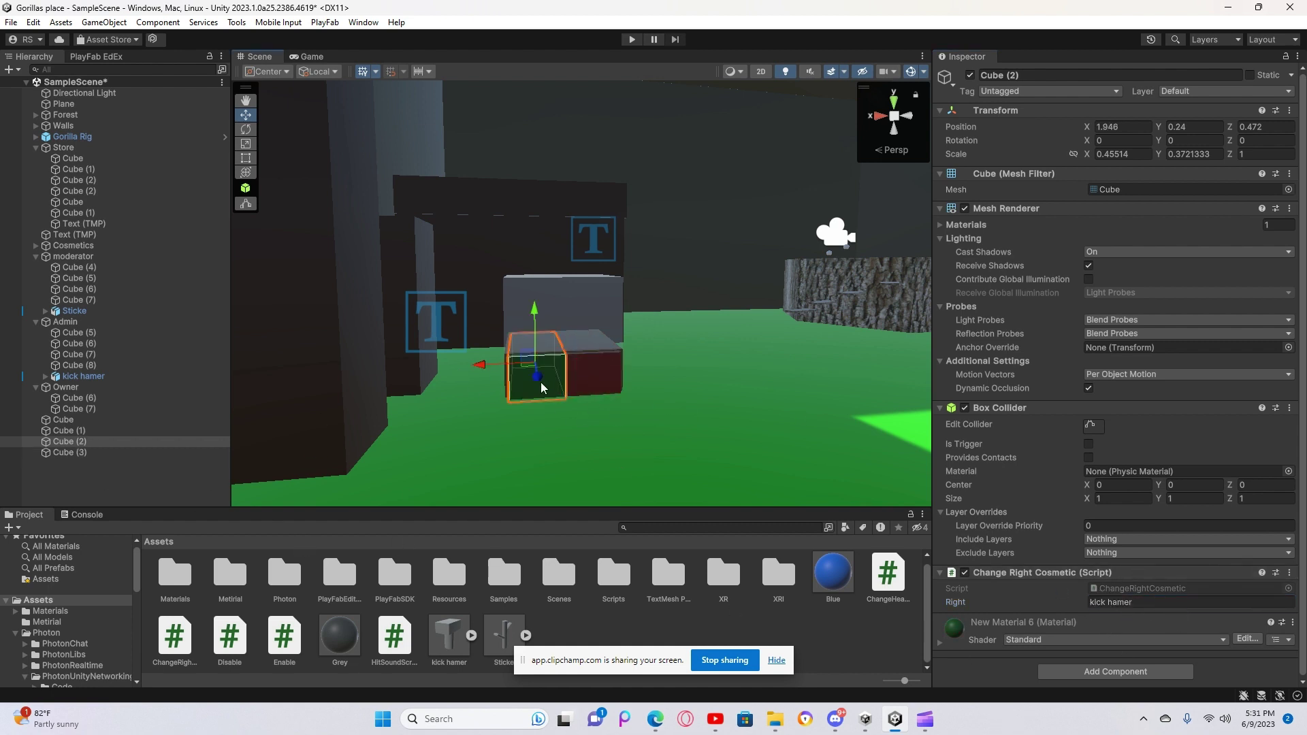
Step: Switch to Discord and view the Enable.cs and Disable.cs scripts in the enable-disable channel
{"action": "left_click", "coordinate": [835, 719]}
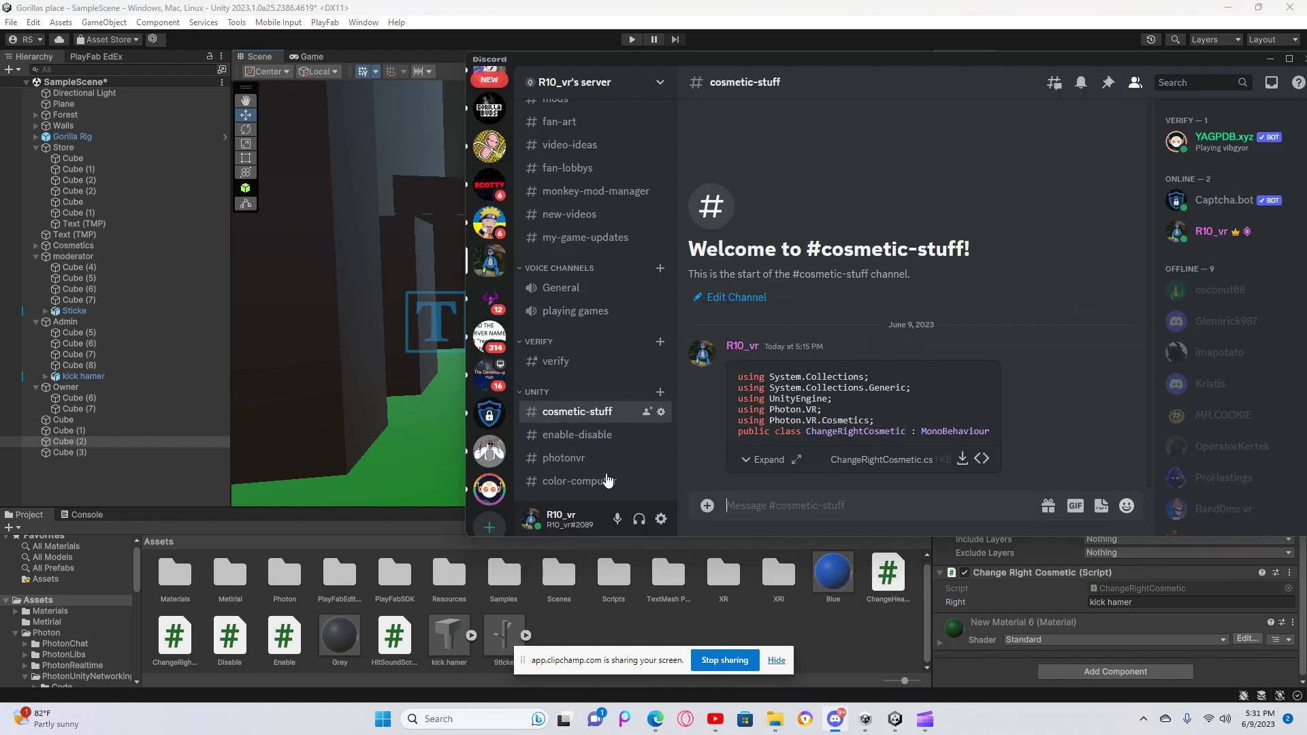
{"action": "left_click", "coordinate": [567, 437]}
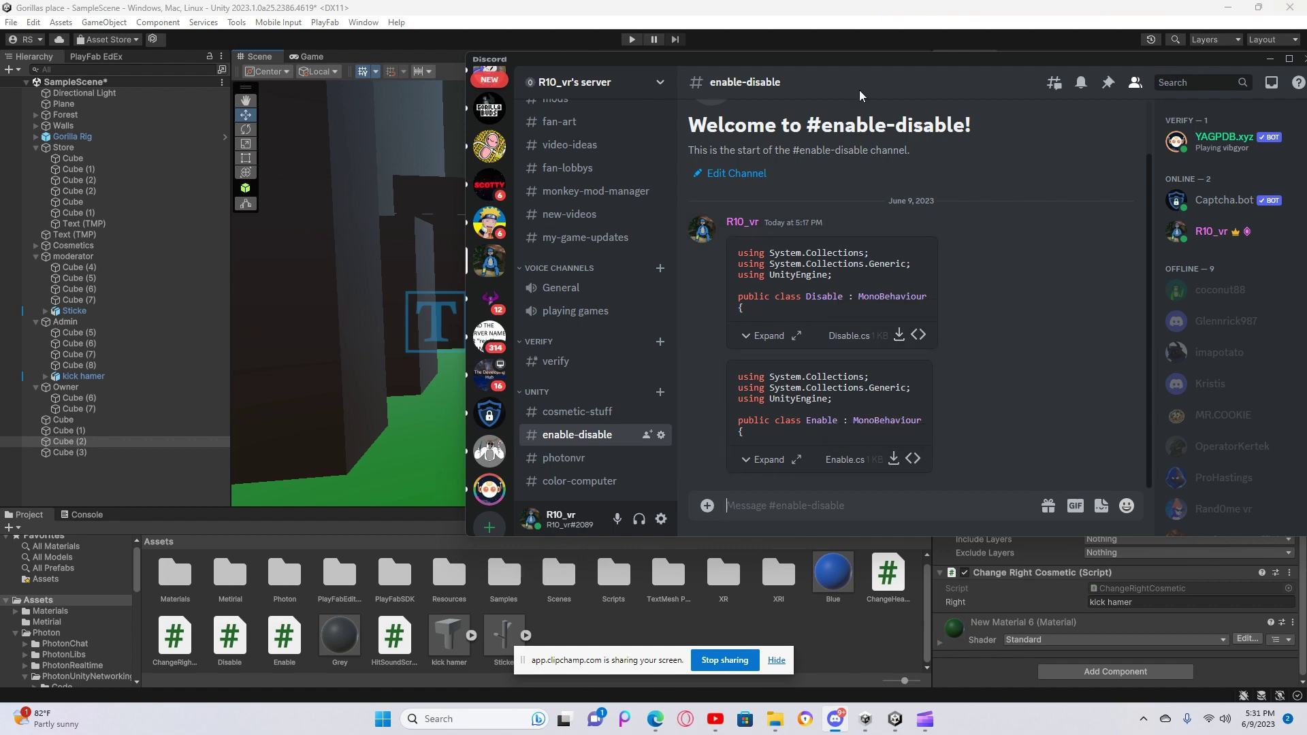
Step: Return to Unity, attach the Enable script to the green cube and set its Object To Enable to kick hamer
{"action": "left_click", "coordinate": [367, 43]}
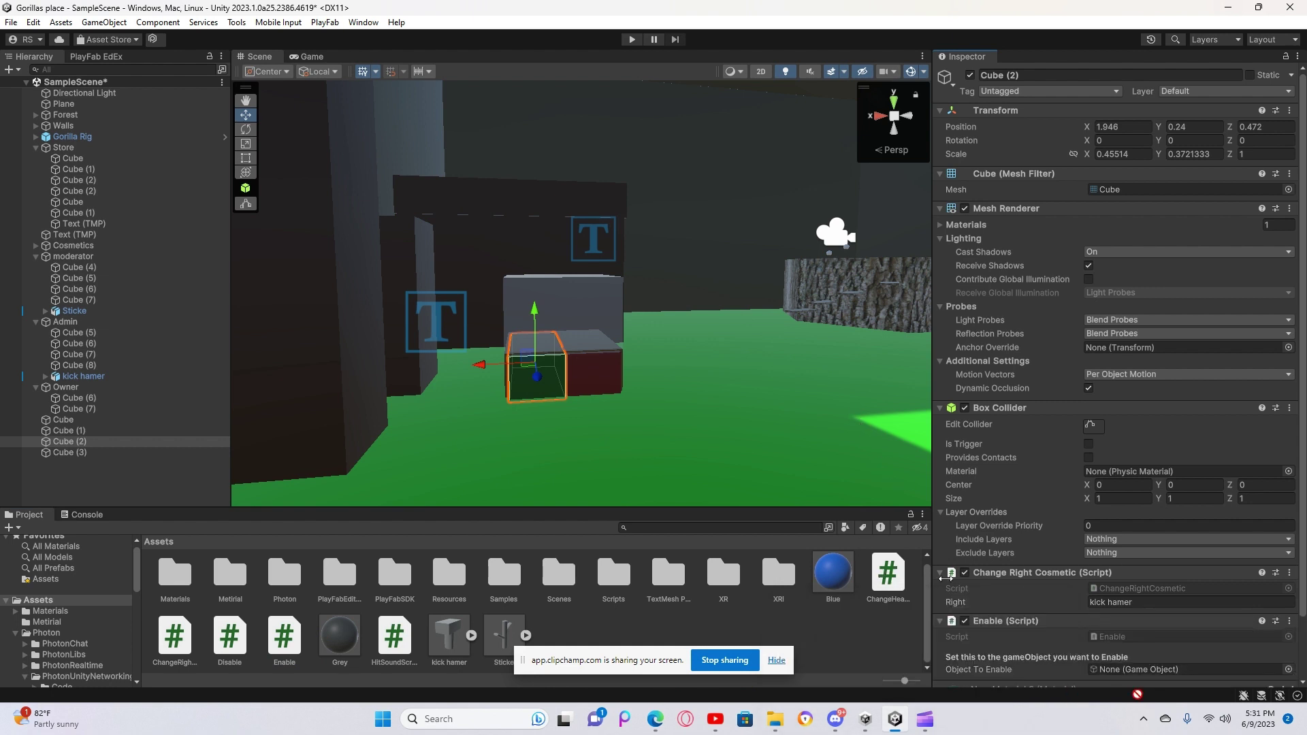
{"action": "scroll", "coordinate": [1145, 646], "scroll_direction": "down", "scroll_amount": 3}
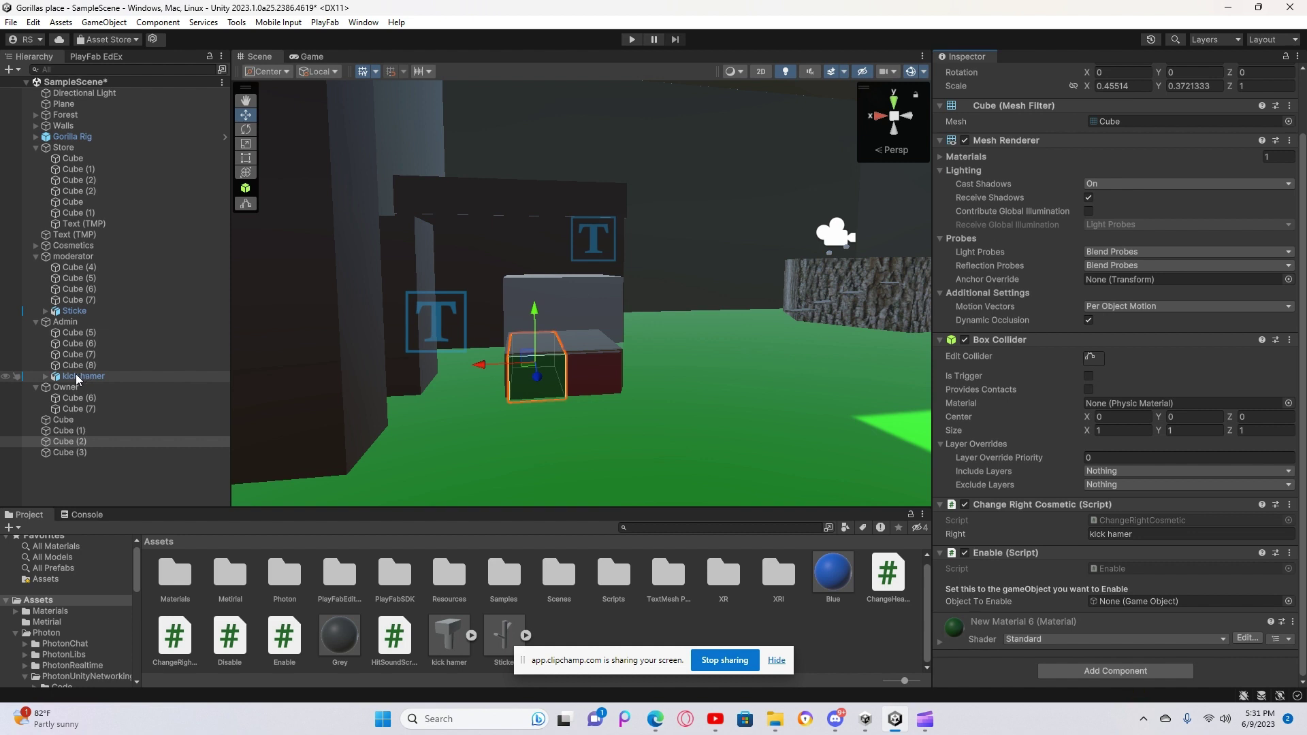
{"action": "left_click_drag", "start_coordinate": [77, 379], "coordinate": [1184, 601]}
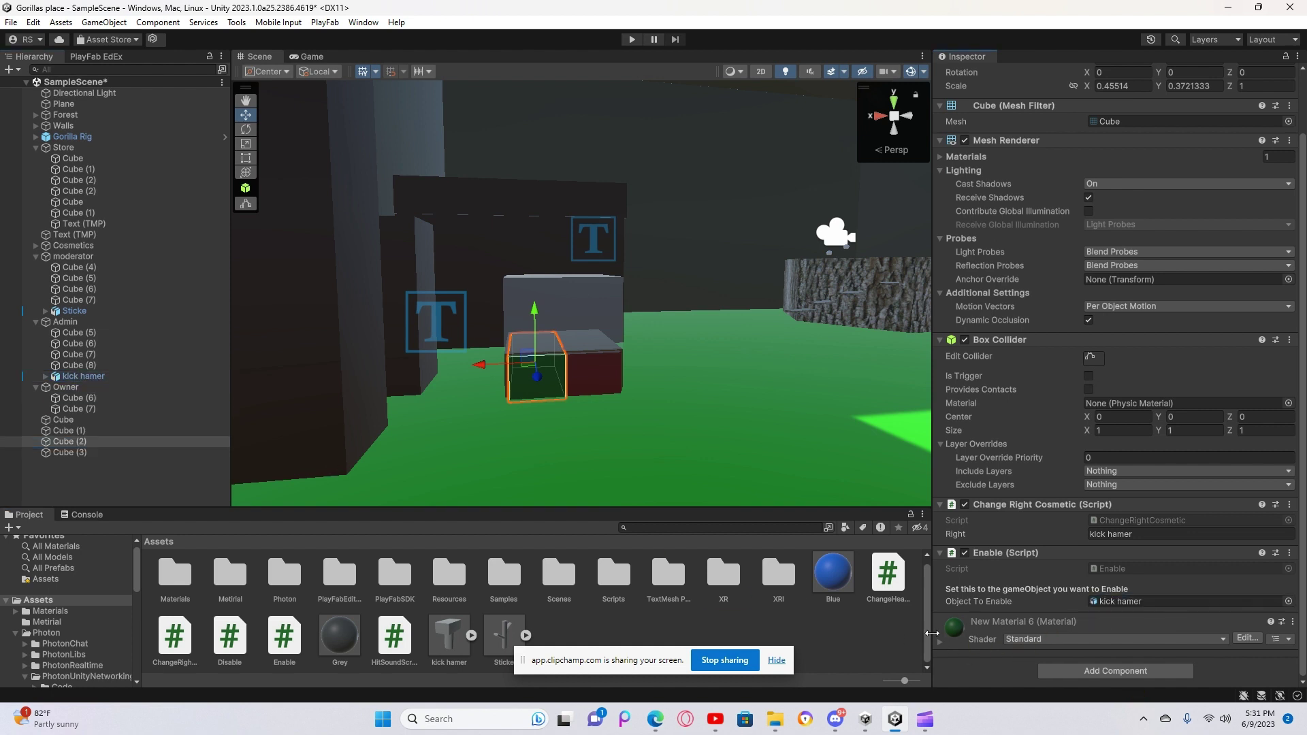
Step: Attach the Disable script to the red cube and set its Object To Disable to kick hamer
{"action": "left_click", "coordinate": [580, 388]}
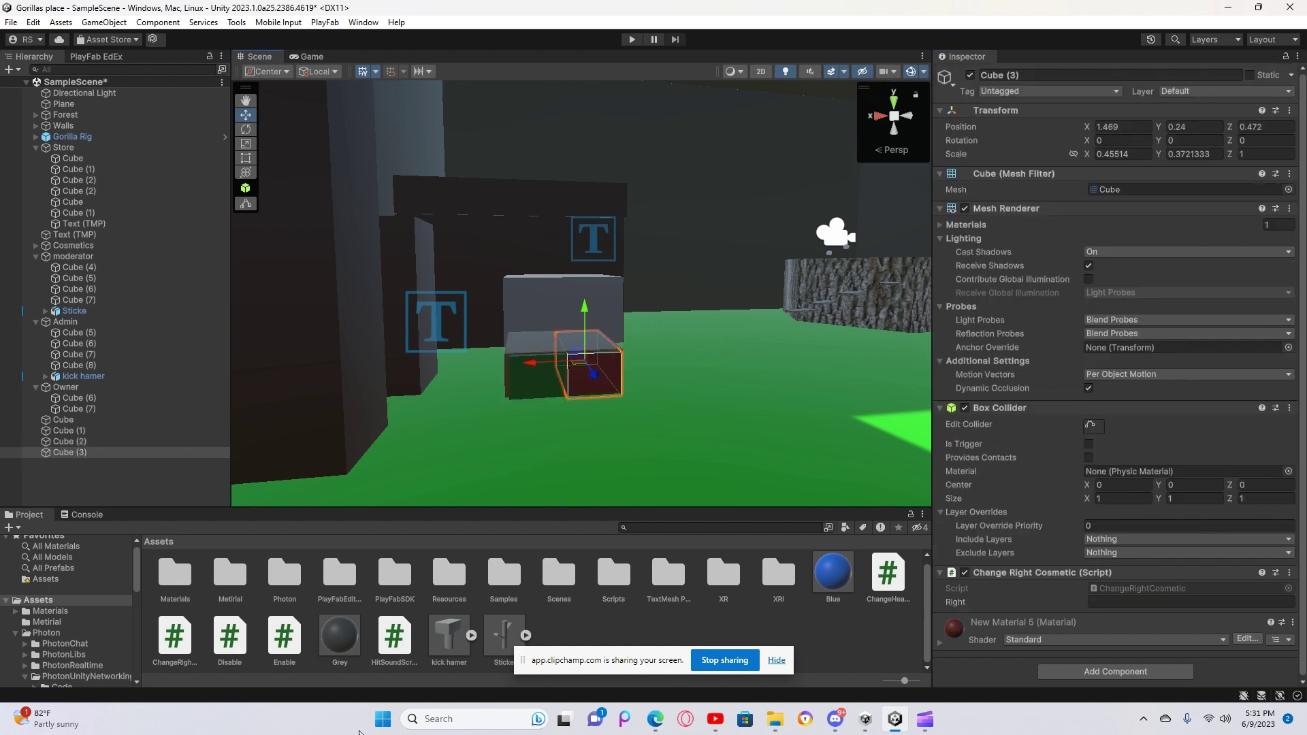
{"action": "left_click", "coordinate": [1111, 633]}
{"action": "scroll", "coordinate": [1116, 654], "scroll_direction": "down", "scroll_amount": 3}
{"action": "left_click_drag", "start_coordinate": [1132, 667], "coordinate": [1002, 475]}
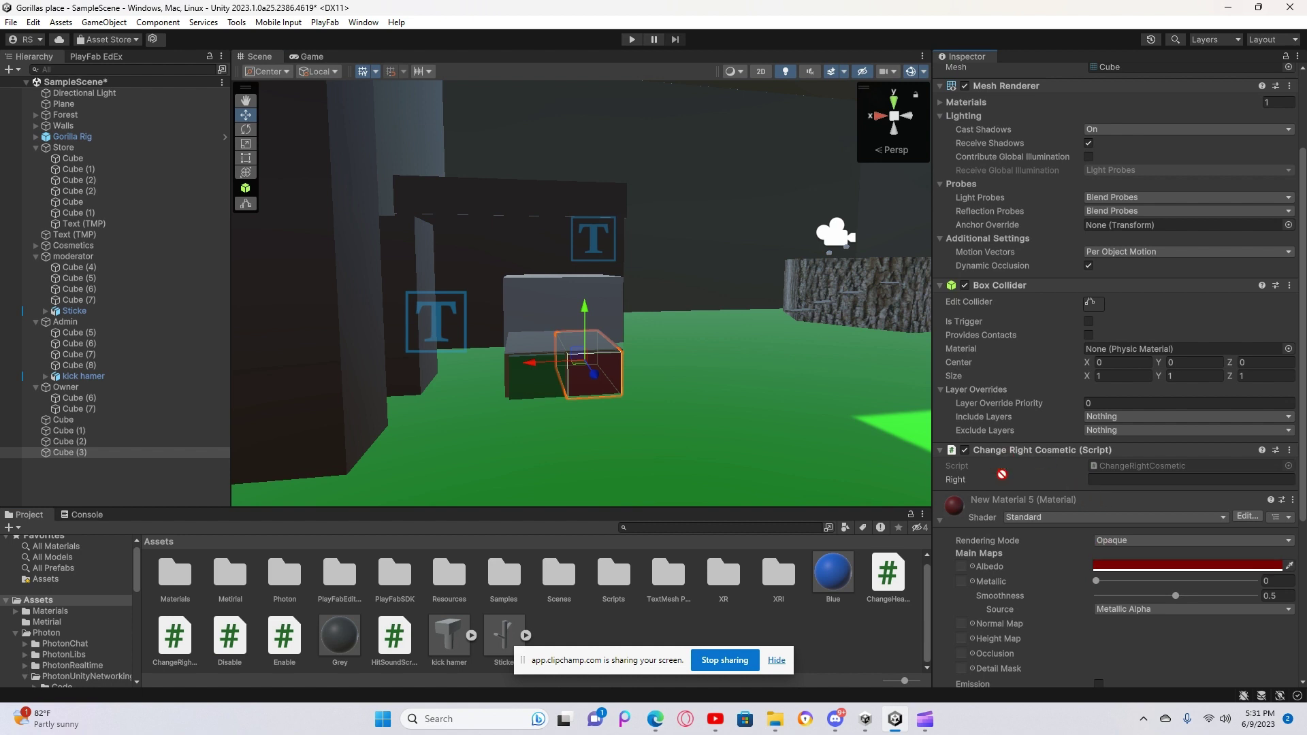
{"action": "left_click_drag", "start_coordinate": [1080, 578], "coordinate": [1089, 516]}
{"action": "left_click_drag", "start_coordinate": [1068, 436], "coordinate": [1067, 450]}
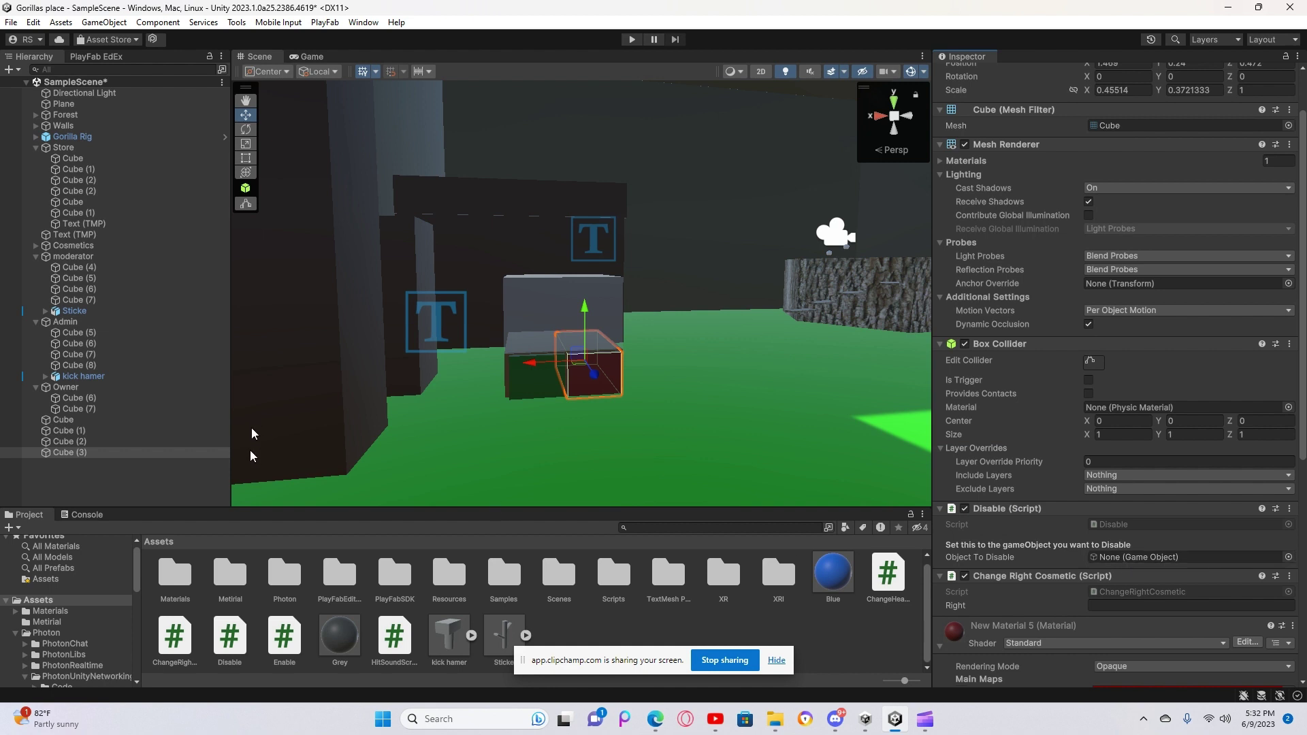
{"action": "left_click_drag", "start_coordinate": [156, 376], "coordinate": [1143, 558]}
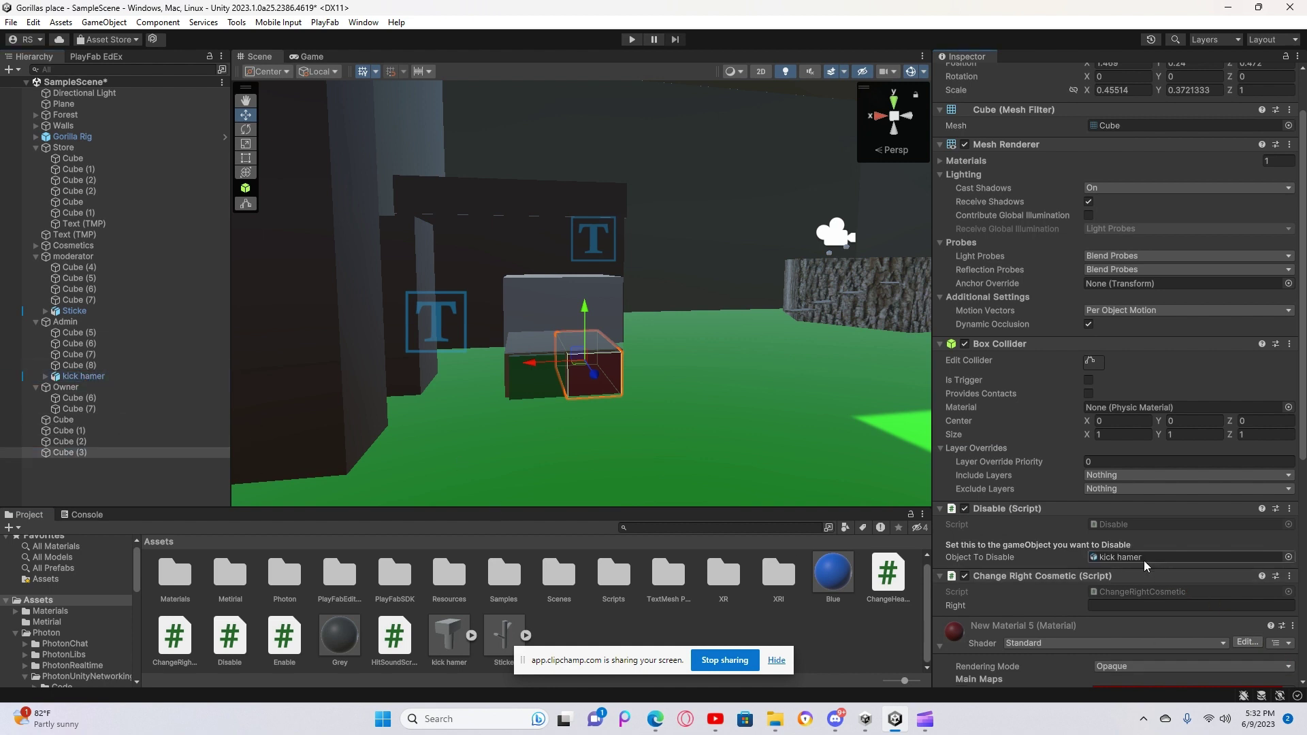
Step: Select the glass case cube above the two coloured button cubes
{"action": "right_click_drag", "start_coordinate": [705, 350], "coordinate": [520, 311]}
{"action": "left_click", "coordinate": [483, 333]}
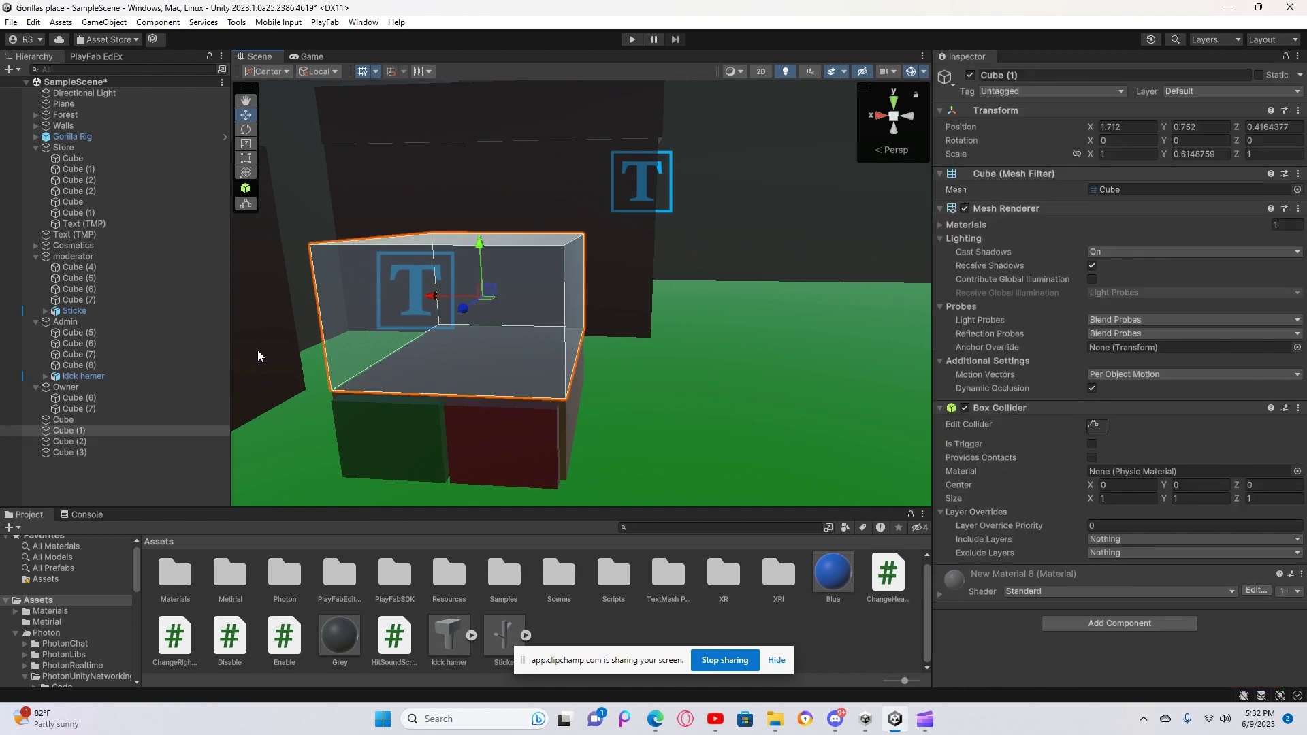
{"action": "right_click_drag", "start_coordinate": [738, 345], "coordinate": [631, 436]}
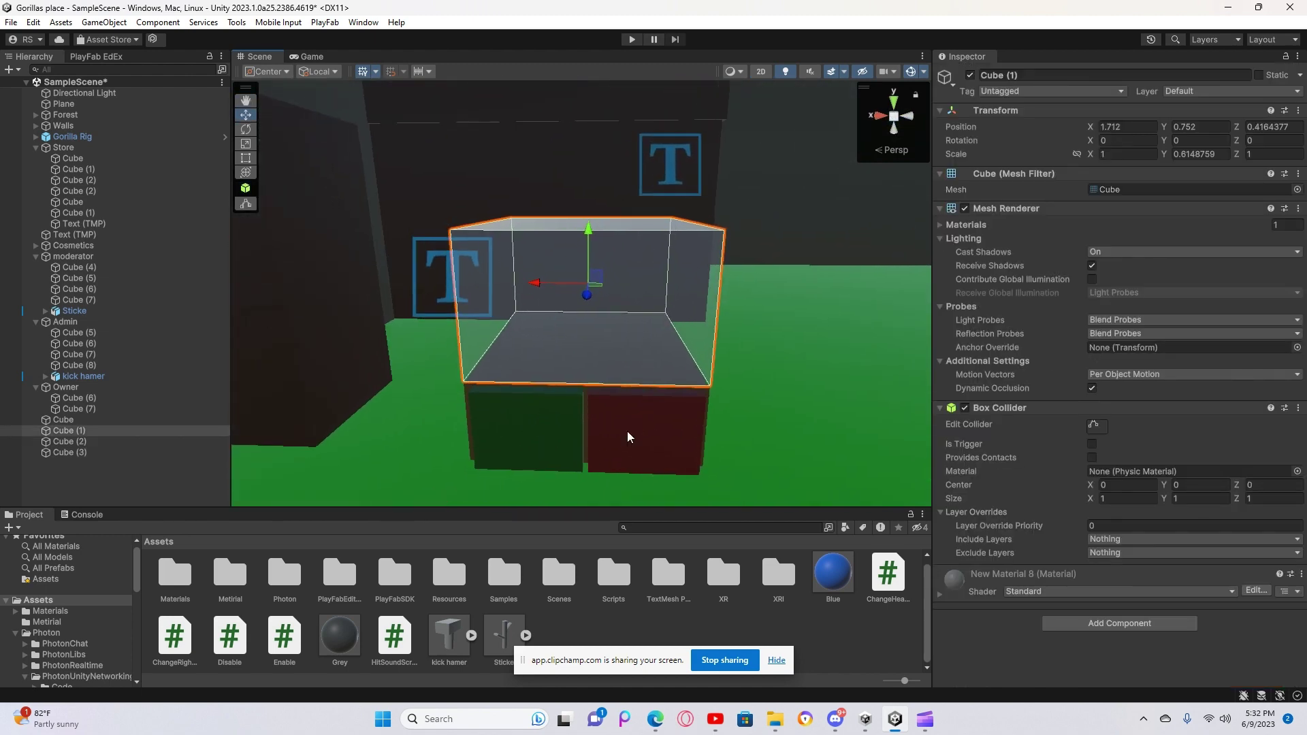